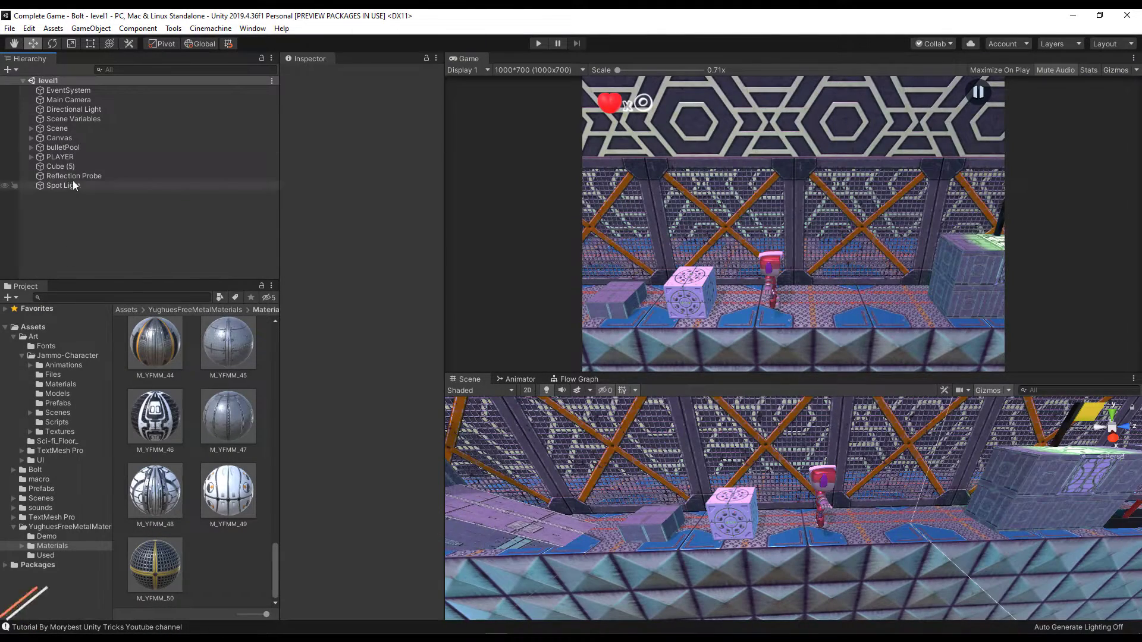
# Select Cube (5) in the level1 scene to show its Mesh Renderer and Box Collider
pyautogui.click(67, 167)
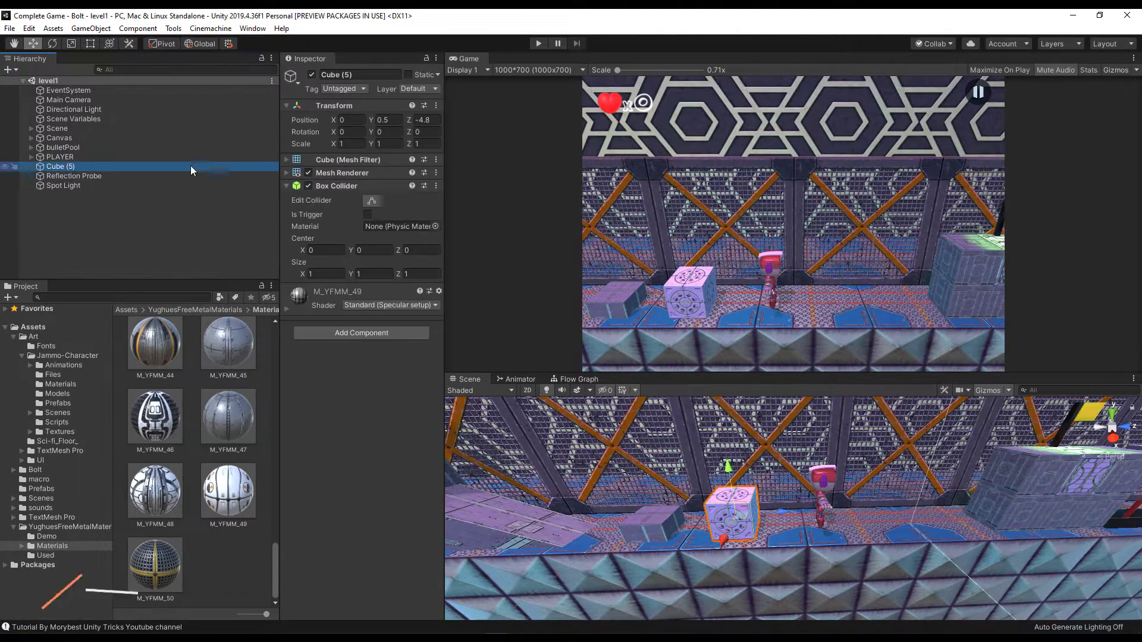
# Rename Cube (5) to Box, nudge it along Z to -4.85, and tag it Box
pyautogui.click(362, 74)
pyautogui.write('Box')
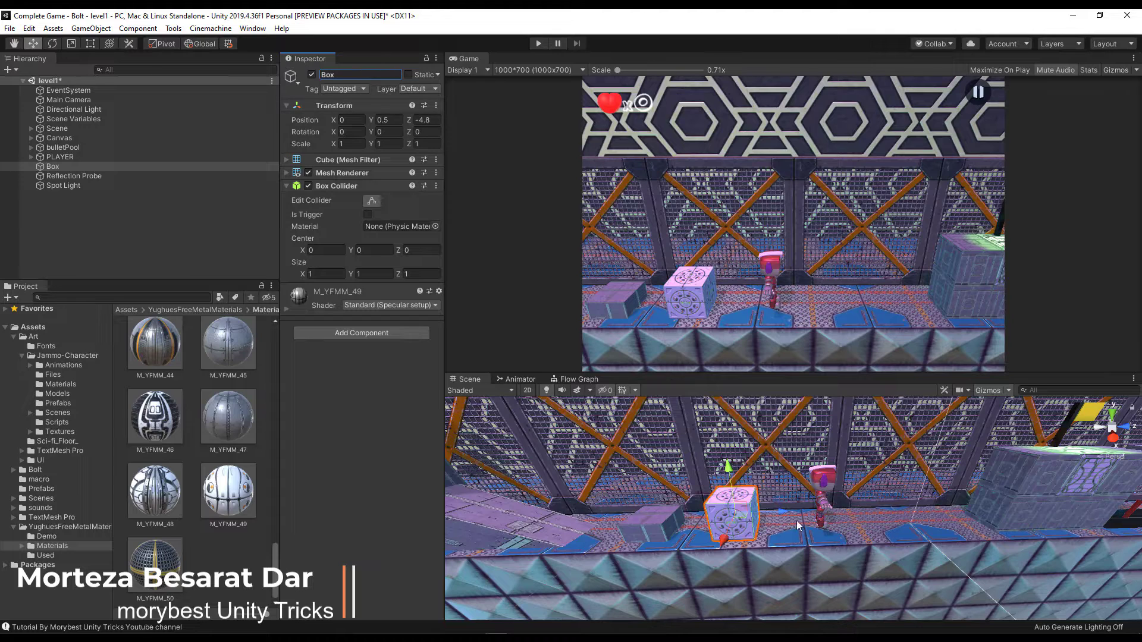
pyautogui.moveTo(773, 512); pyautogui.dragTo(781, 512)
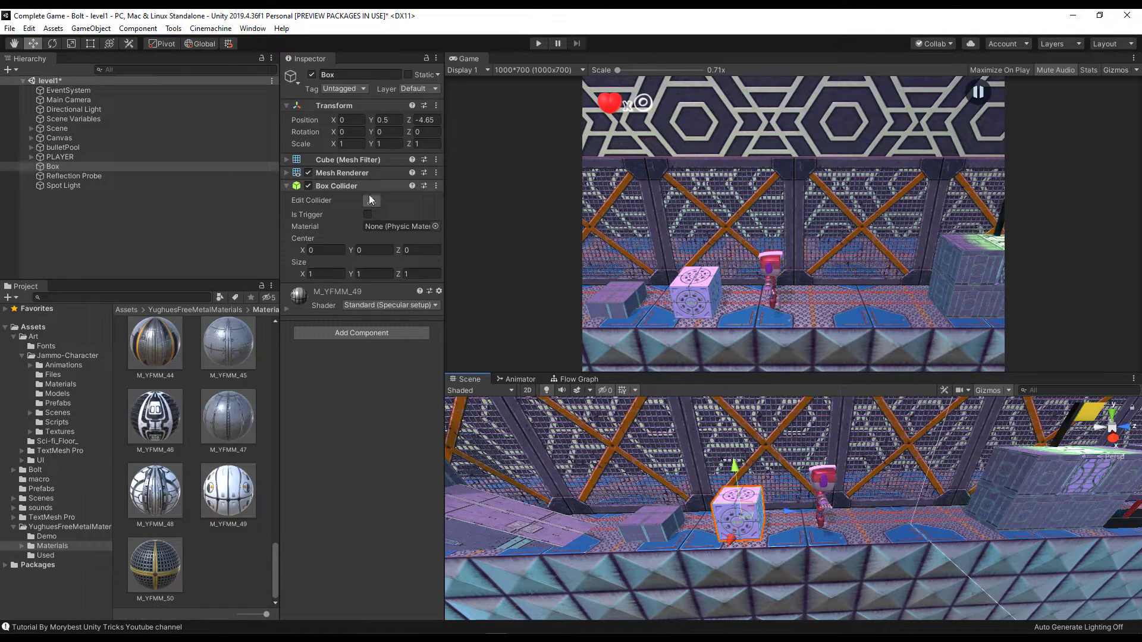
pyautogui.click(345, 88)
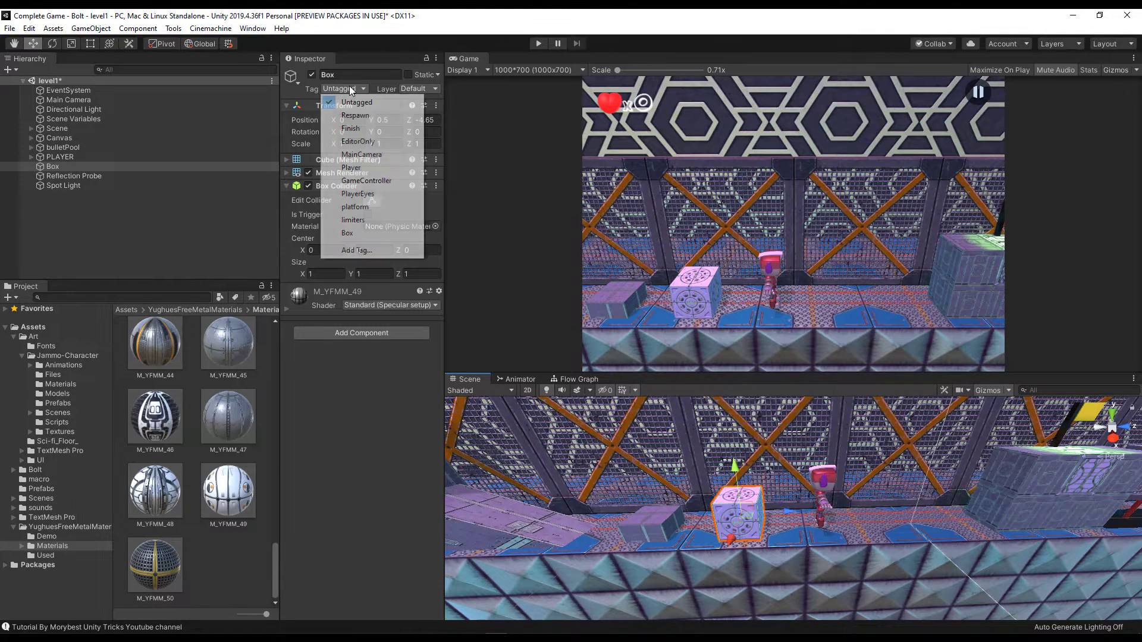
pyautogui.click(362, 234)
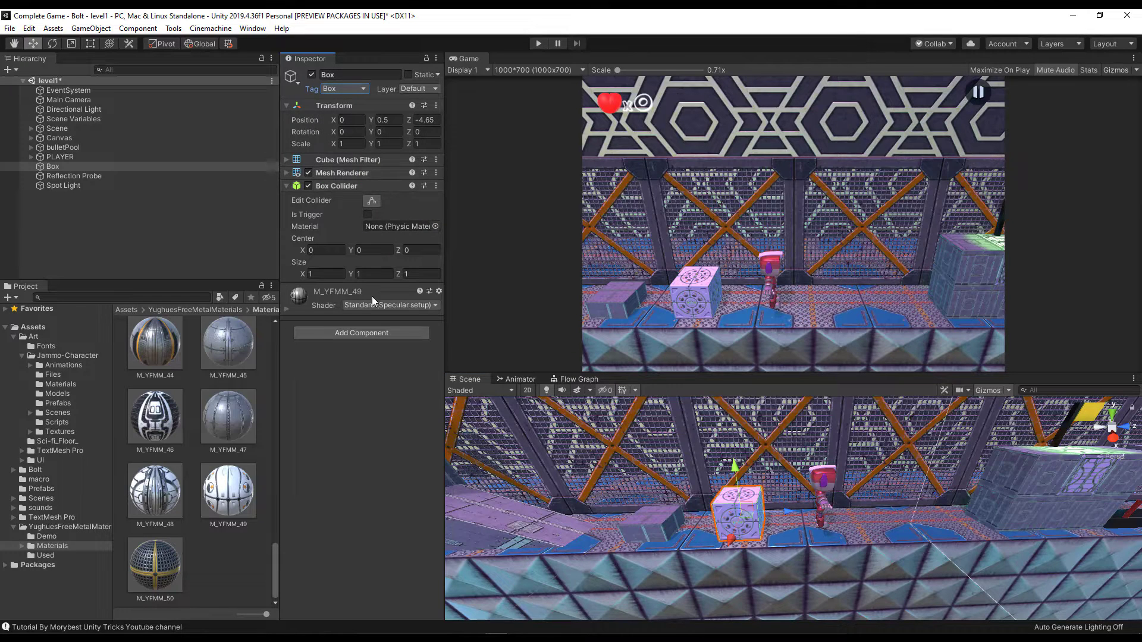
# Add a Rigidbody component to Box with mass 2
pyautogui.click(373, 330)
pyautogui.write('rigidbody')
pyautogui.click(319, 377)
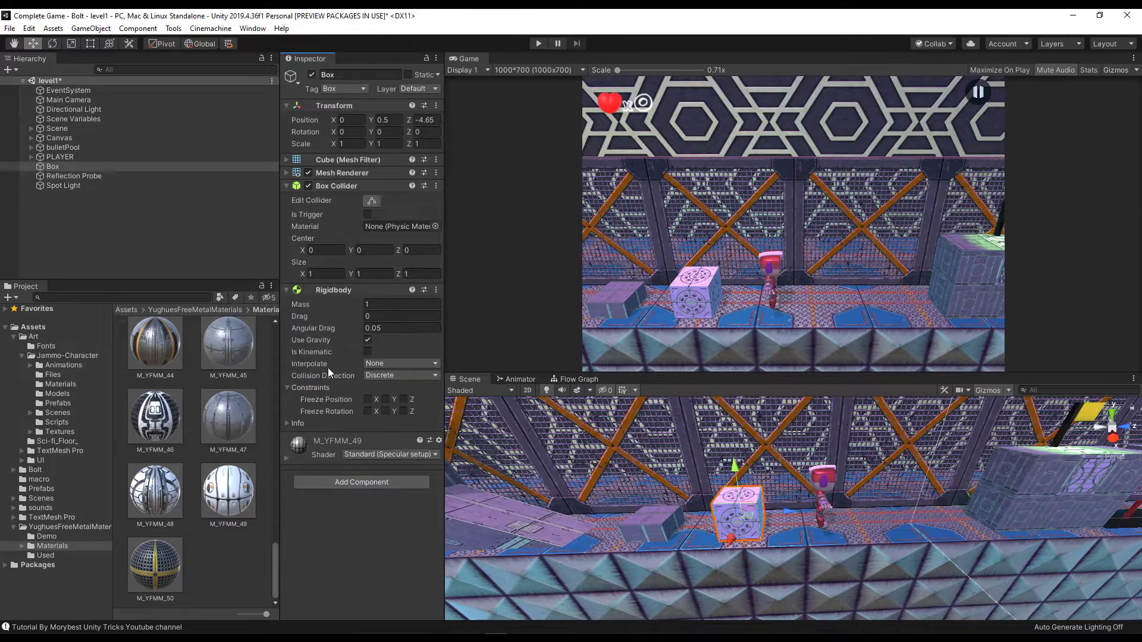
pyautogui.click(384, 305)
pyautogui.write('2')
# Freeze rotation X/Y/Z and position X, then shift Box along Z to -4.45
pyautogui.click(367, 411)
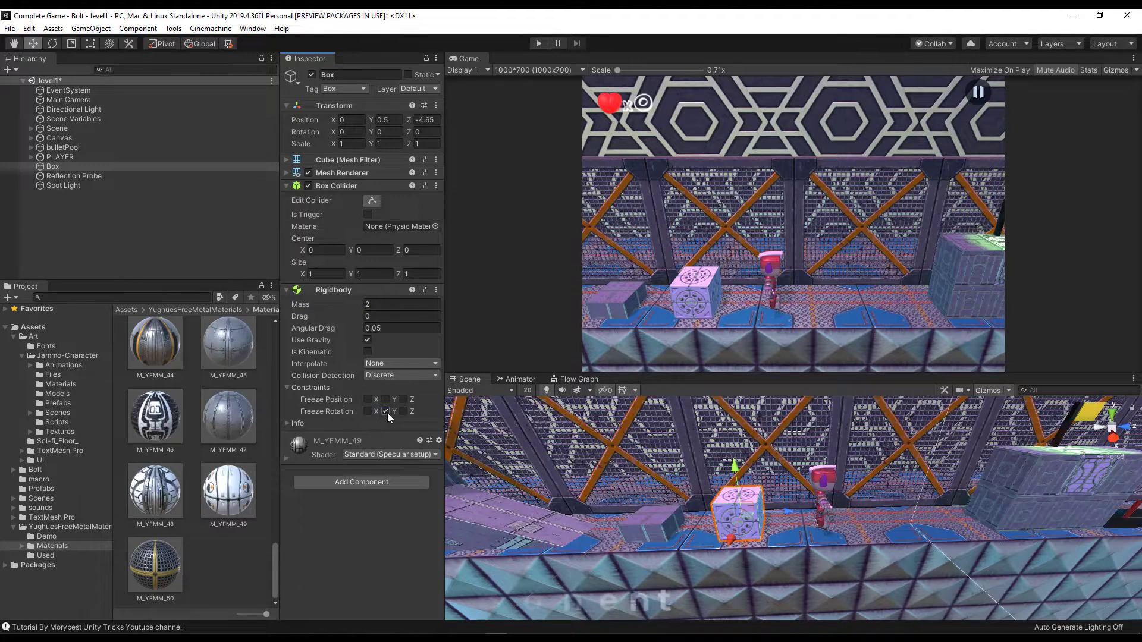
pyautogui.click(386, 411)
pyautogui.click(404, 412)
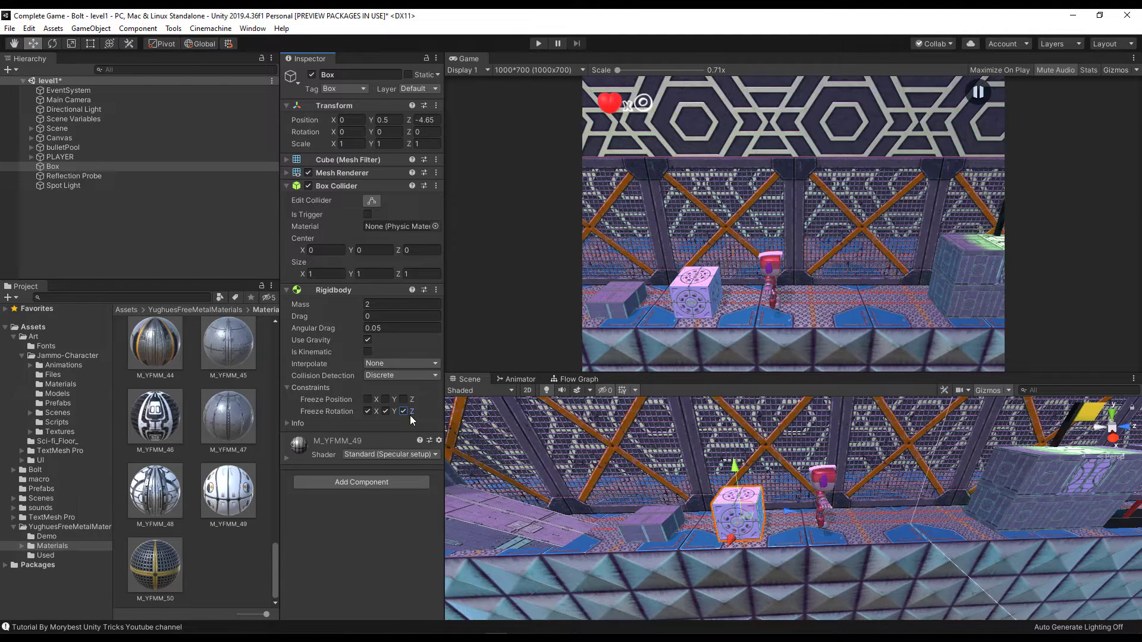
pyautogui.click(367, 399)
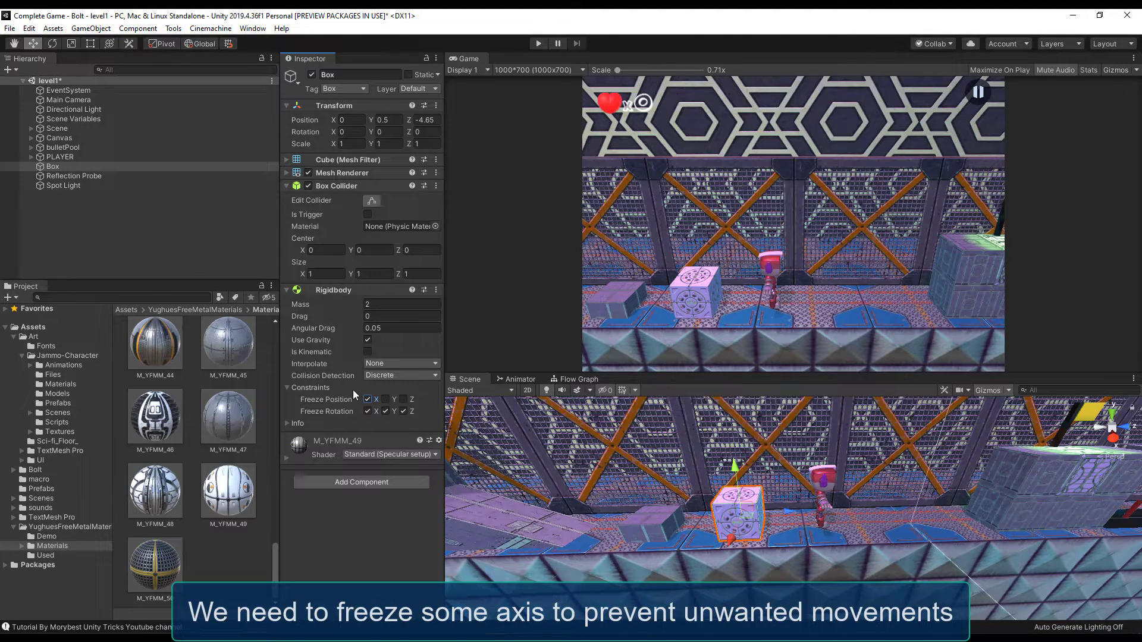
pyautogui.moveTo(788, 515); pyautogui.dragTo(799, 522)
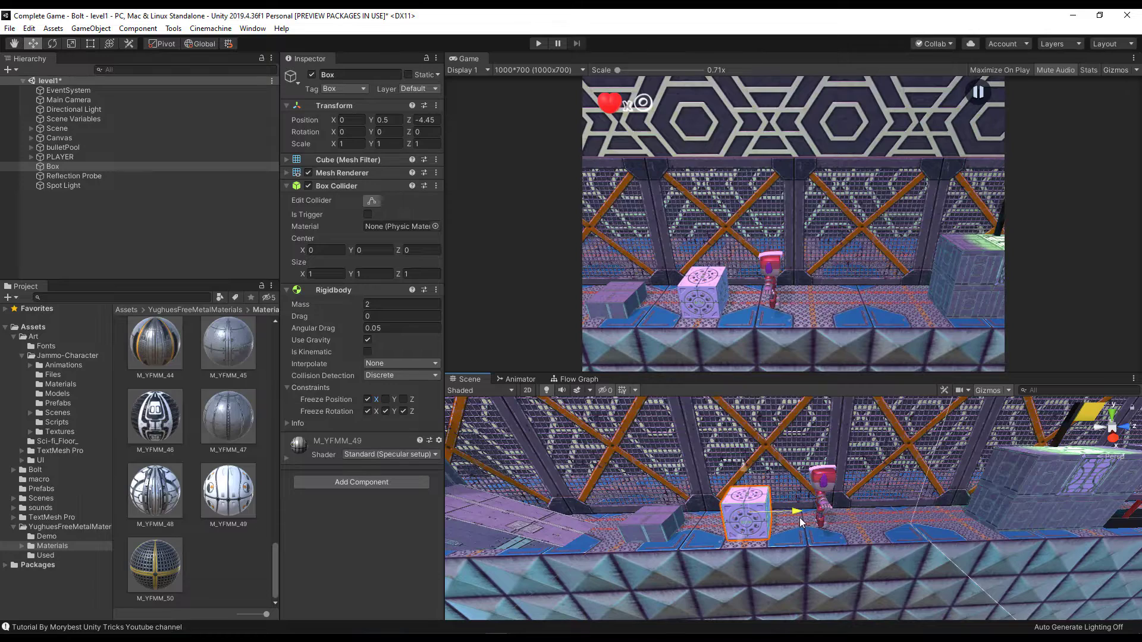
# Open PLAYER's Flow Machine graph with Edit Graph and maximize it with Shift+Space
pyautogui.click(59, 157)
pyautogui.scroll(-10, 333, 427)
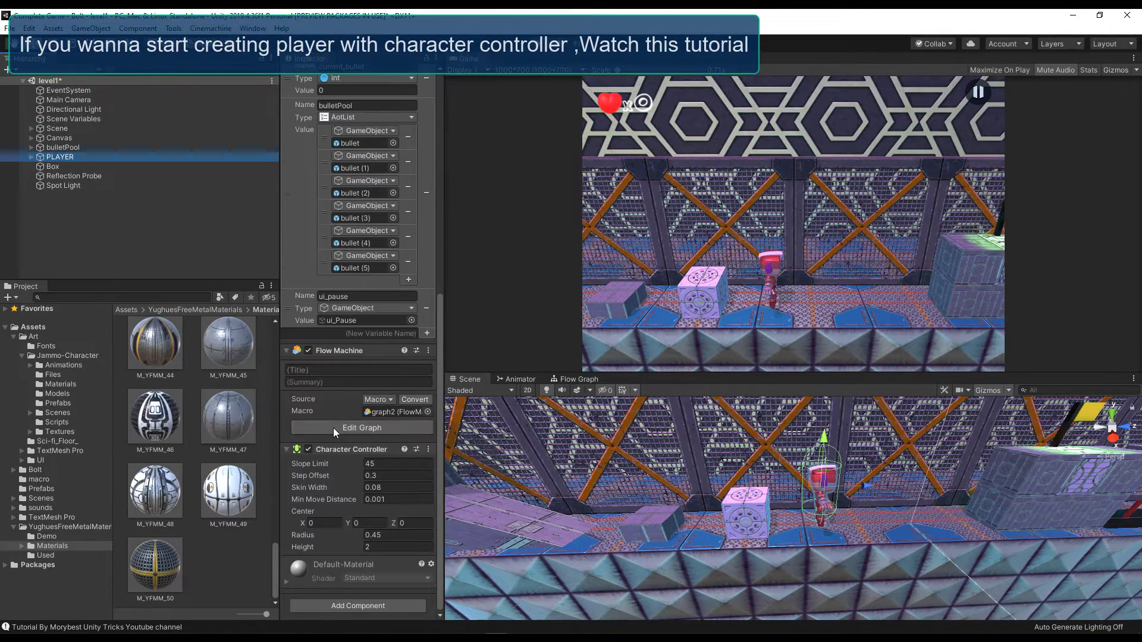
pyautogui.click(333, 428)
pyautogui.scroll(-5, 665, 516)
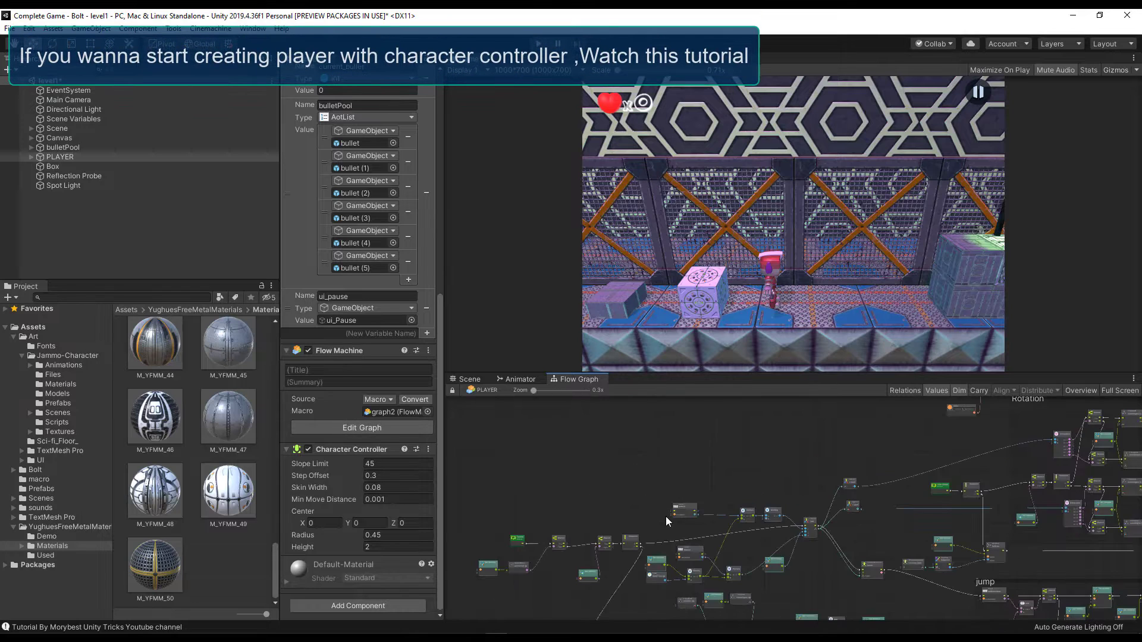
pyautogui.scroll(4, 675, 553)
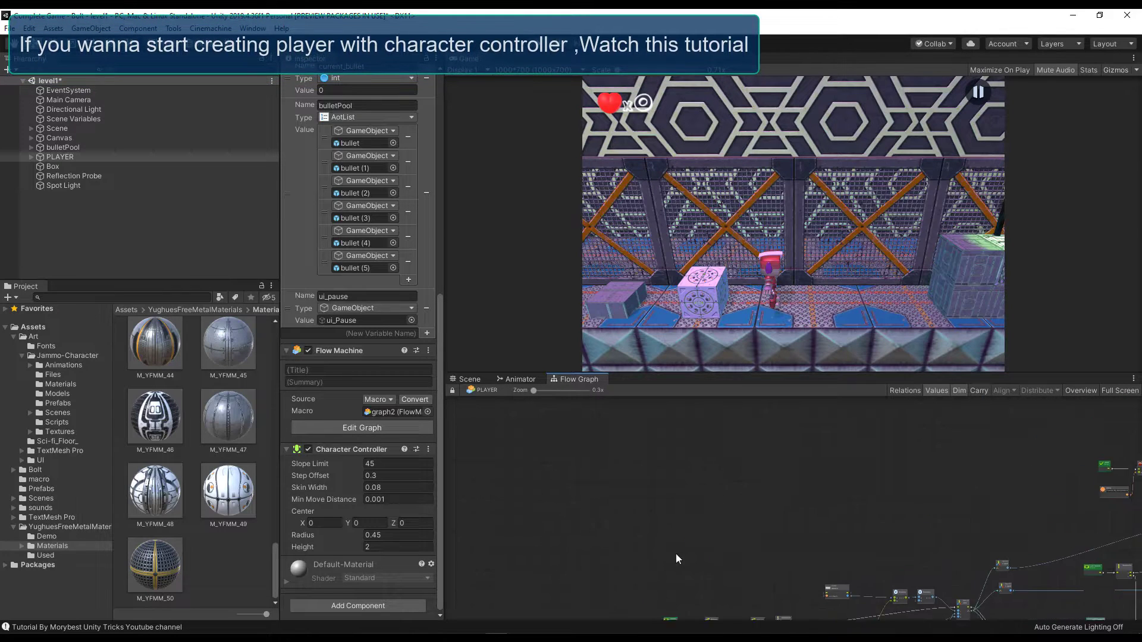
pyautogui.scroll(3, 702, 483)
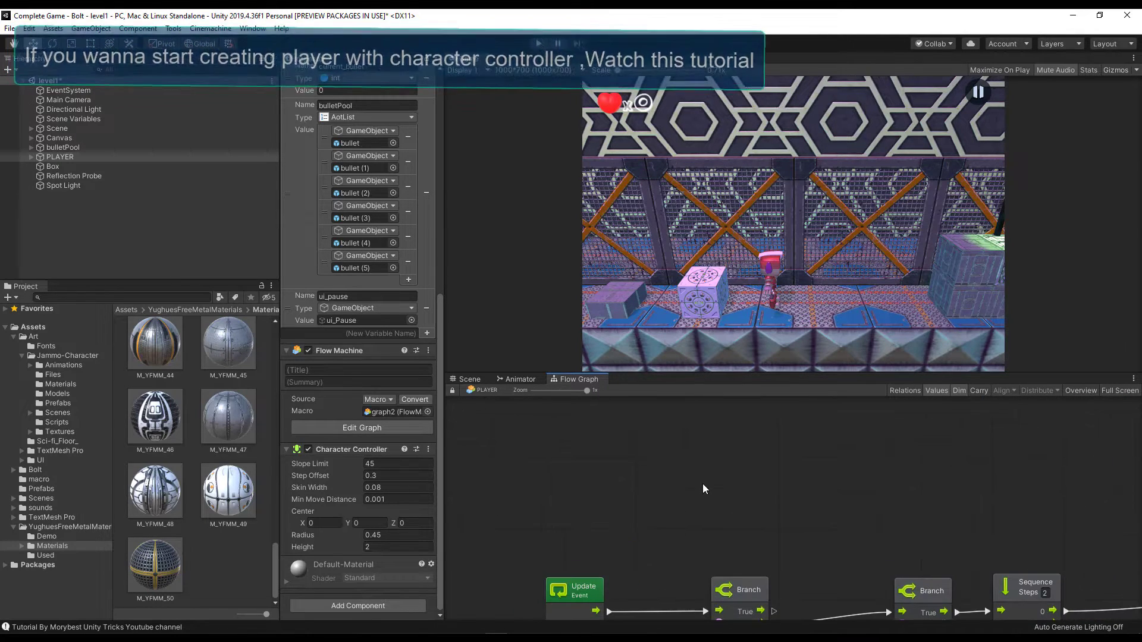
pyautogui.hotkey('shift', 'space')
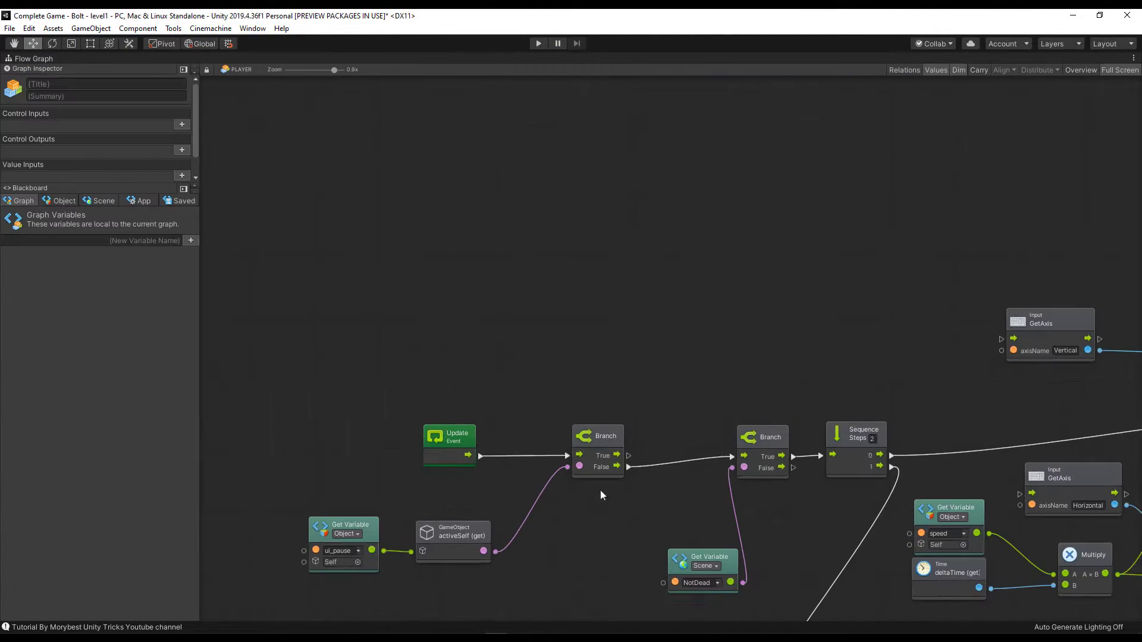
# Add an On Controller Collider Hit event node, move it up-left, and pull from its flow output
pyautogui.rightClick(394, 298)
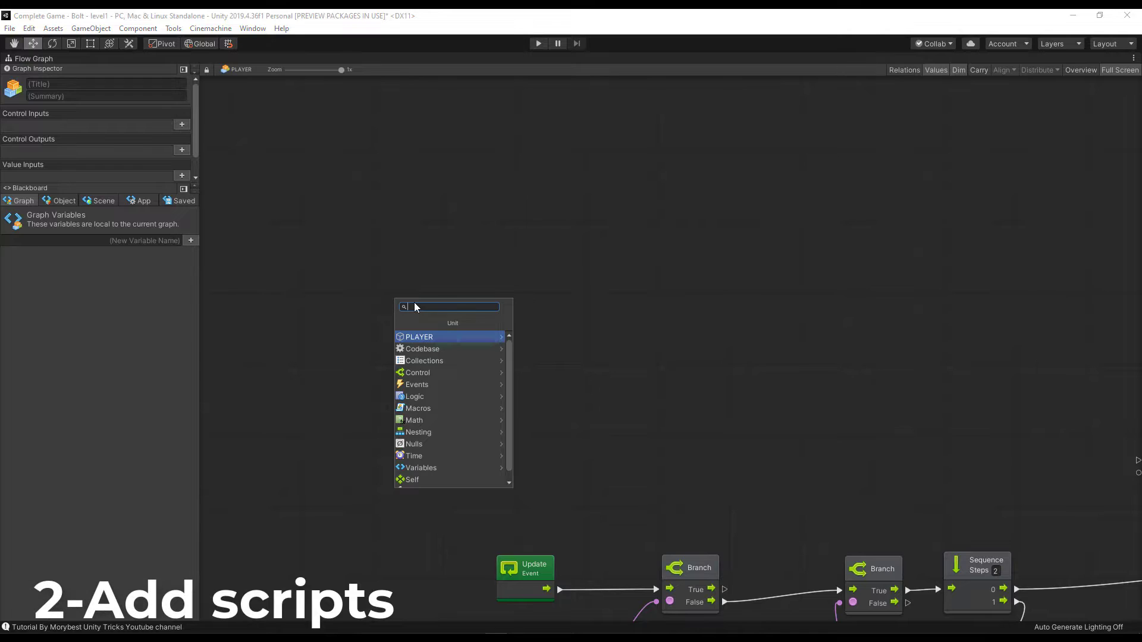
pyautogui.write('on')
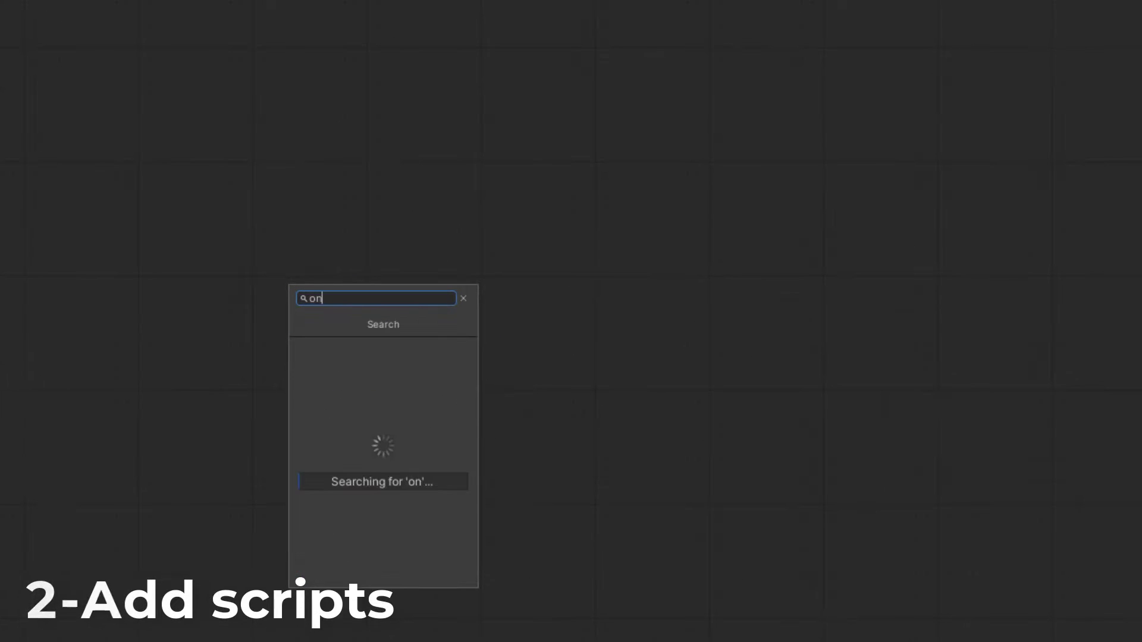
pyautogui.write(' contro')
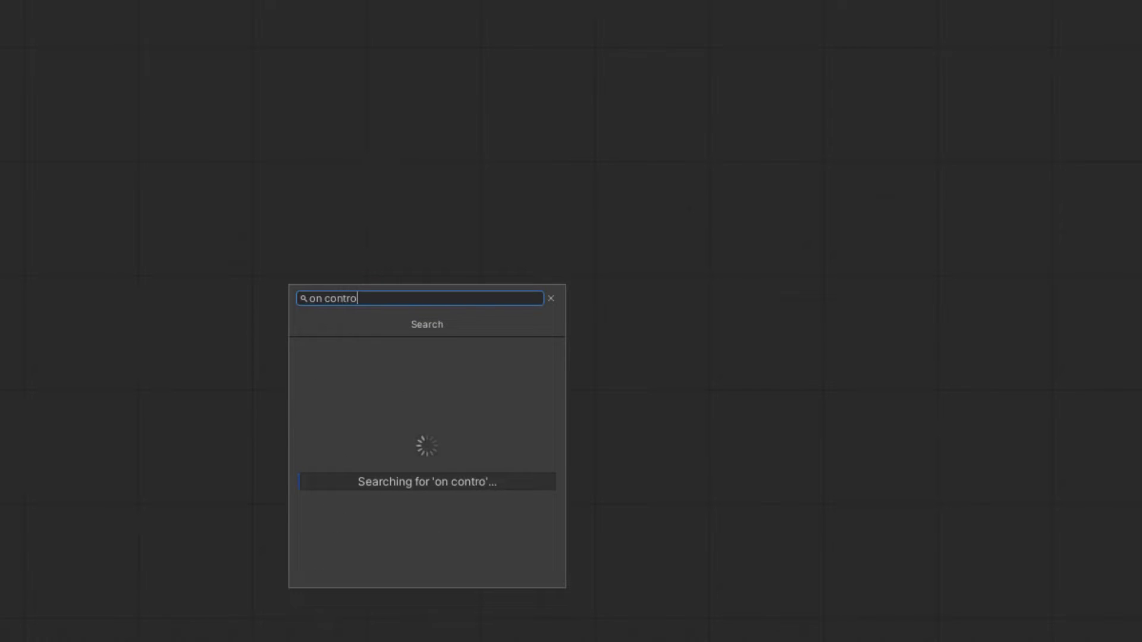
pyautogui.write('ller ')
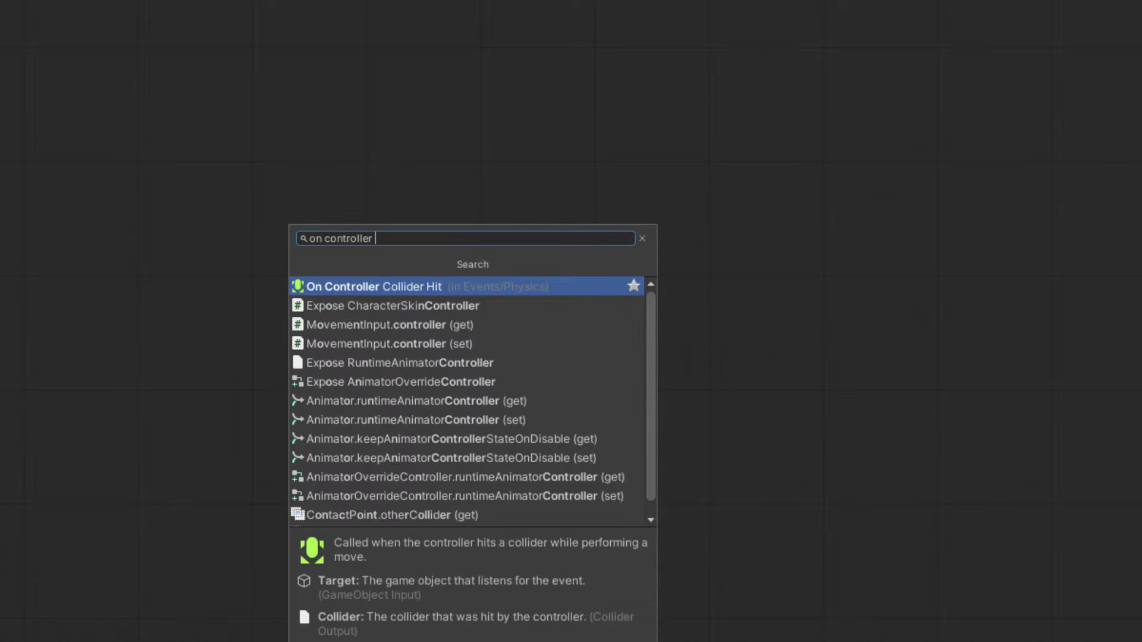
pyautogui.write('col')
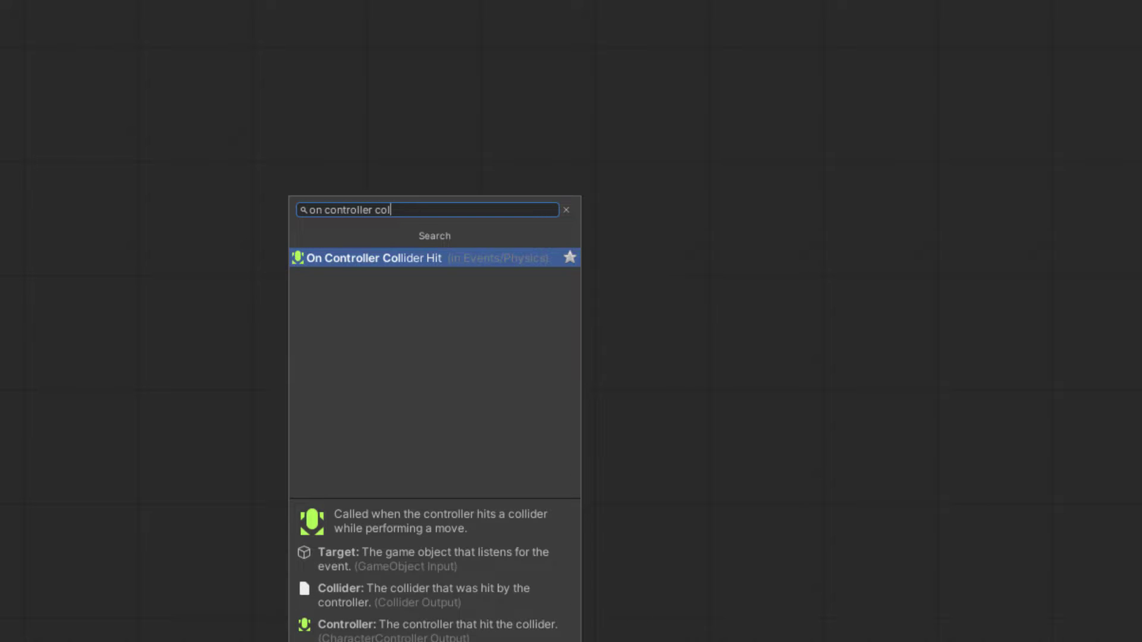
pyautogui.press('Return')
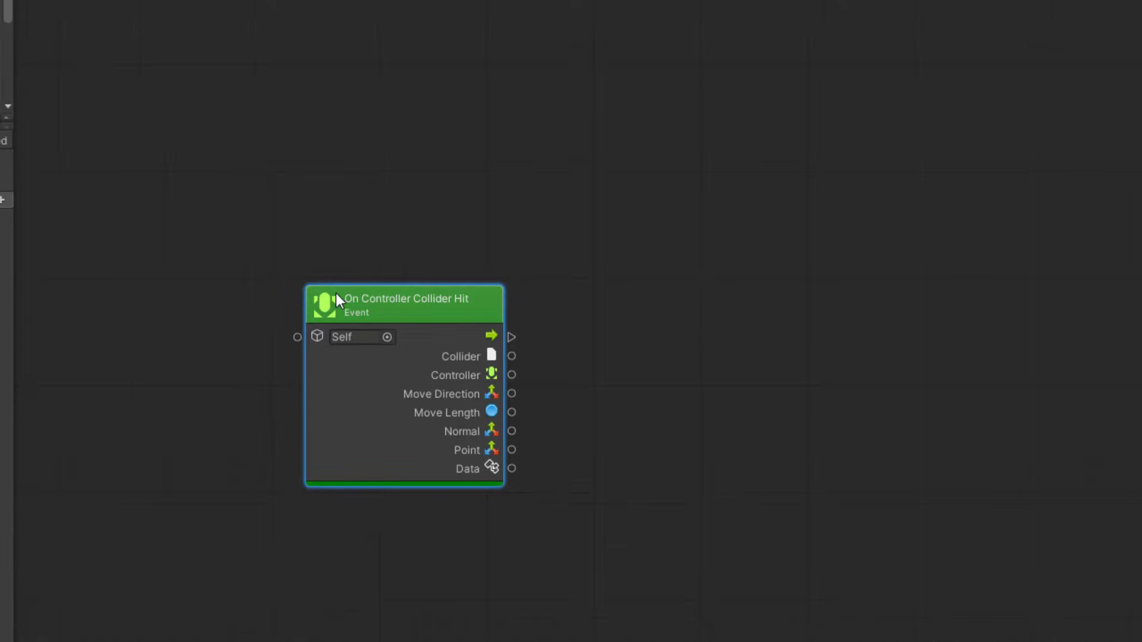
pyautogui.moveTo(394, 306)
pyautogui.mouseDown()
pyautogui.moveTo(379, 237)
pyautogui.moveTo(310, 184)
pyautogui.mouseUp()
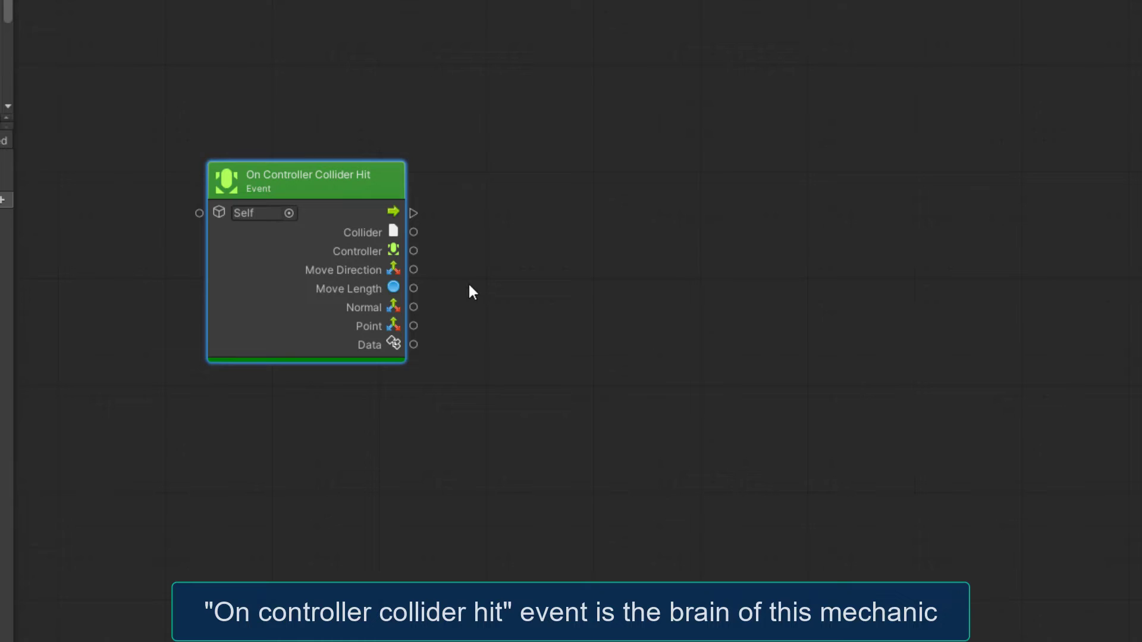
pyautogui.moveTo(355, 177); pyautogui.dragTo(308, 169)
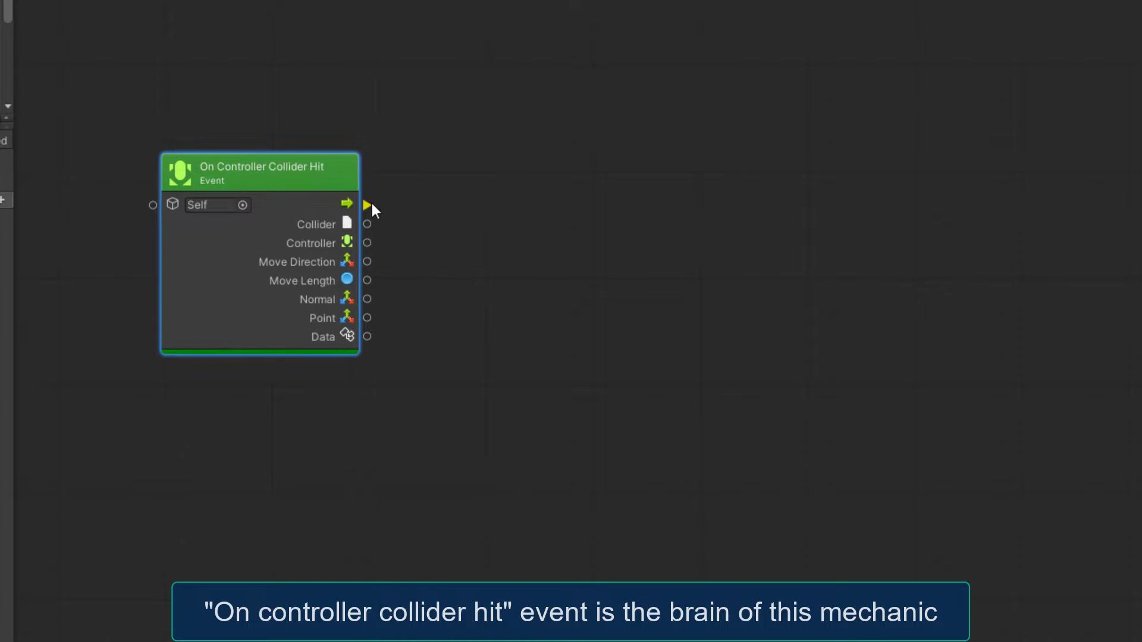
pyautogui.moveTo(367, 205); pyautogui.dragTo(516, 174)
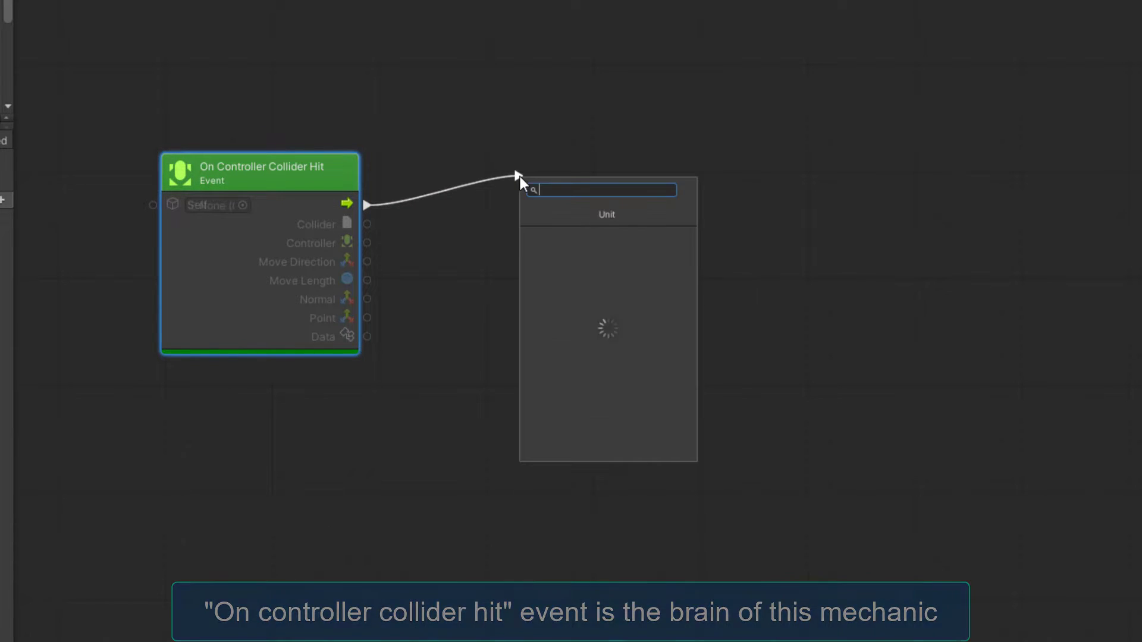
# Add a GameObject CompareTag node with tag Box, fed by the hit Collider
pyautogui.write('com')
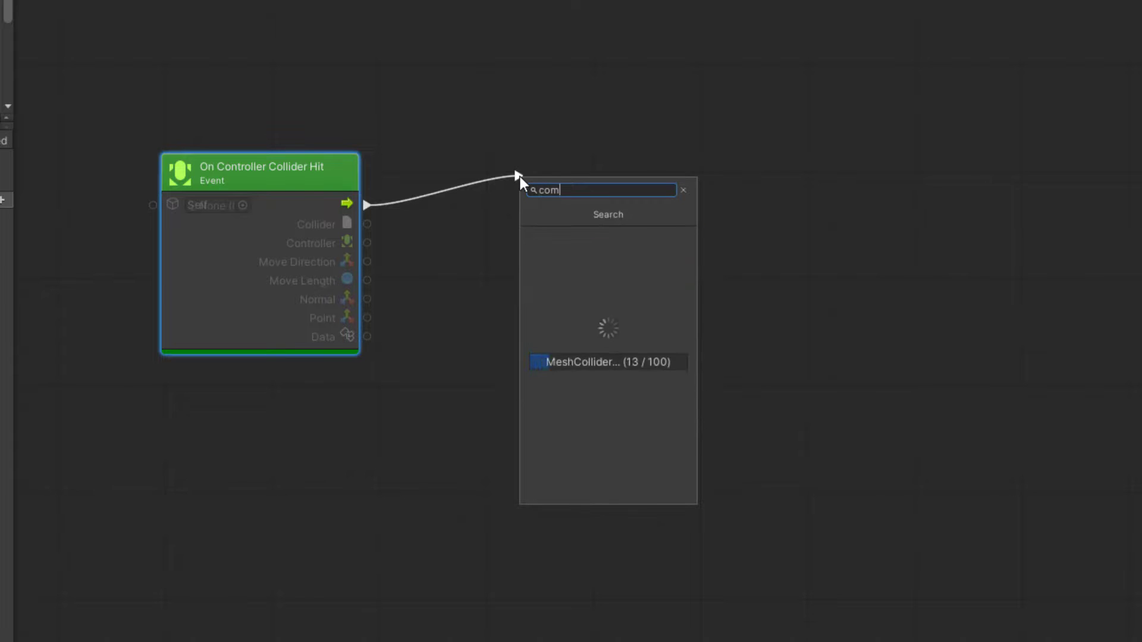
pyautogui.write('paretag')
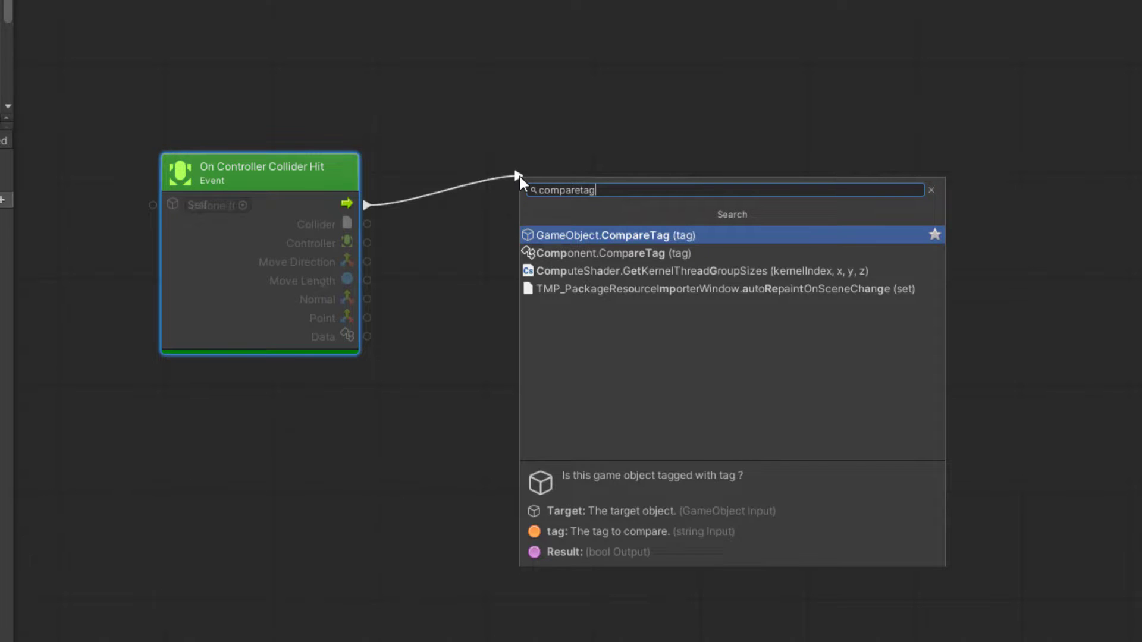
pyautogui.press('Return')
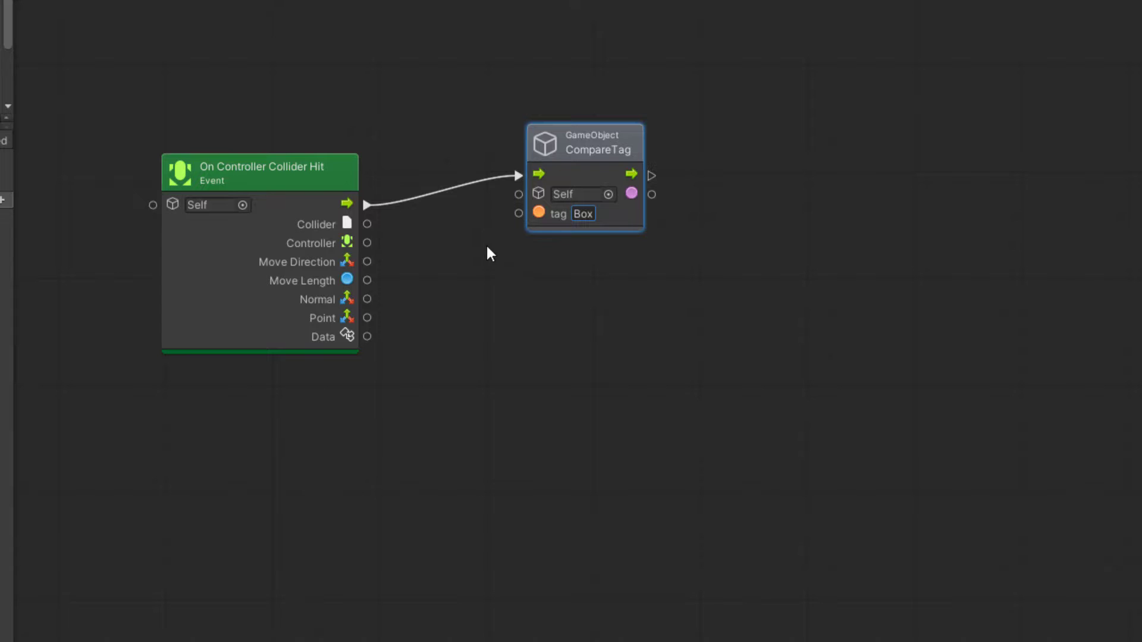
pyautogui.moveTo(368, 225); pyautogui.dragTo(516, 198)
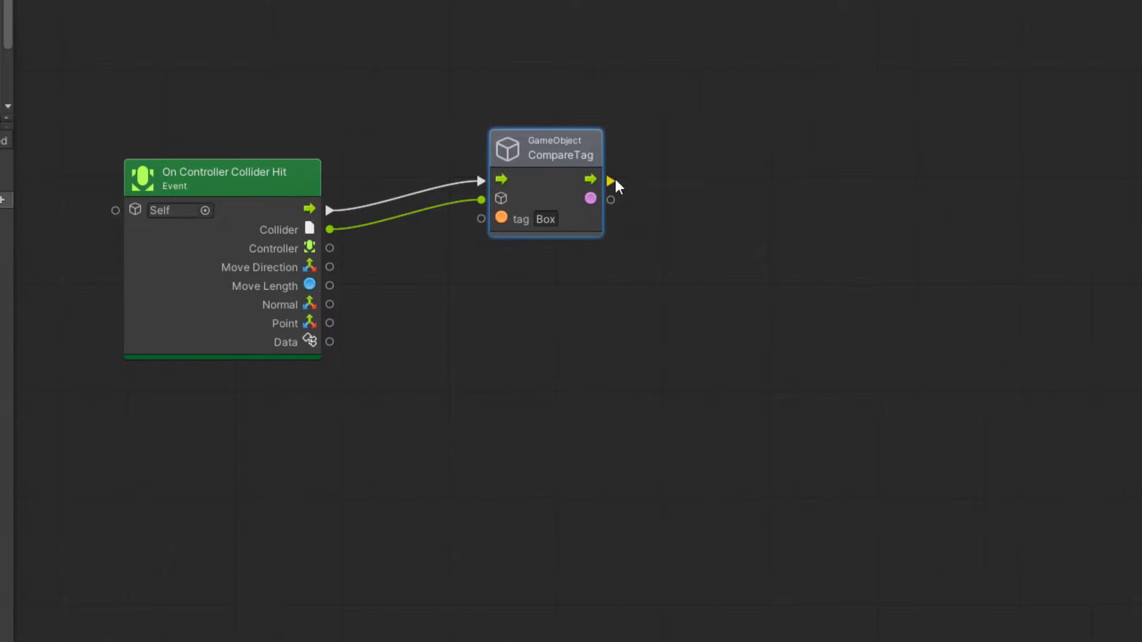
pyautogui.moveTo(616, 180); pyautogui.dragTo(769, 180)
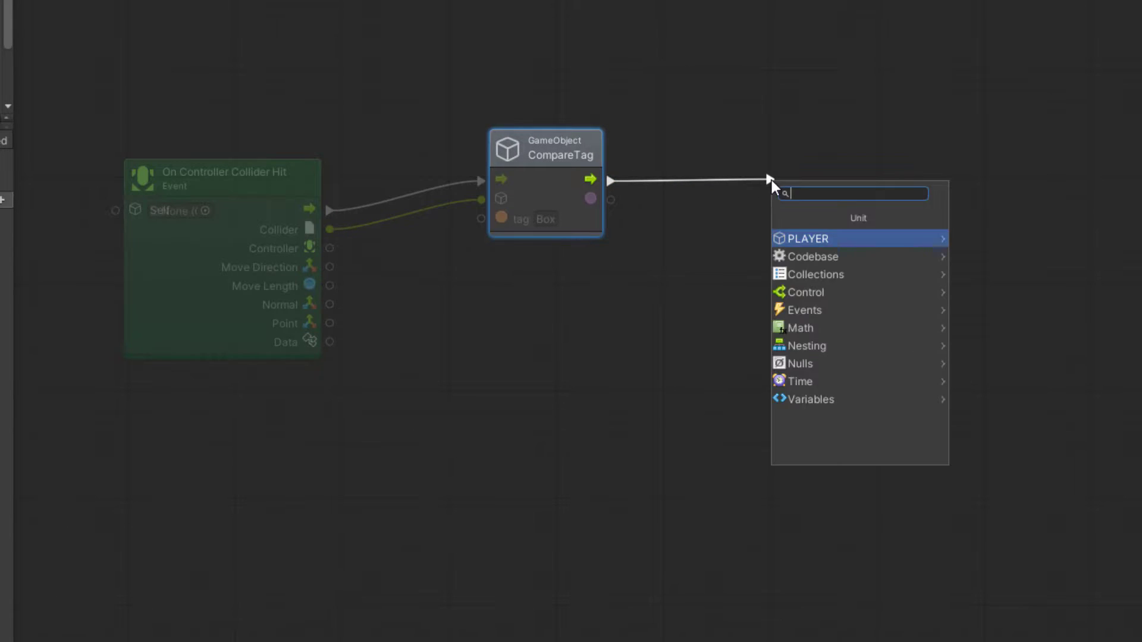
# Add a Branch node conditioned on CompareTag's result and pull from its True output
pyautogui.write('b')
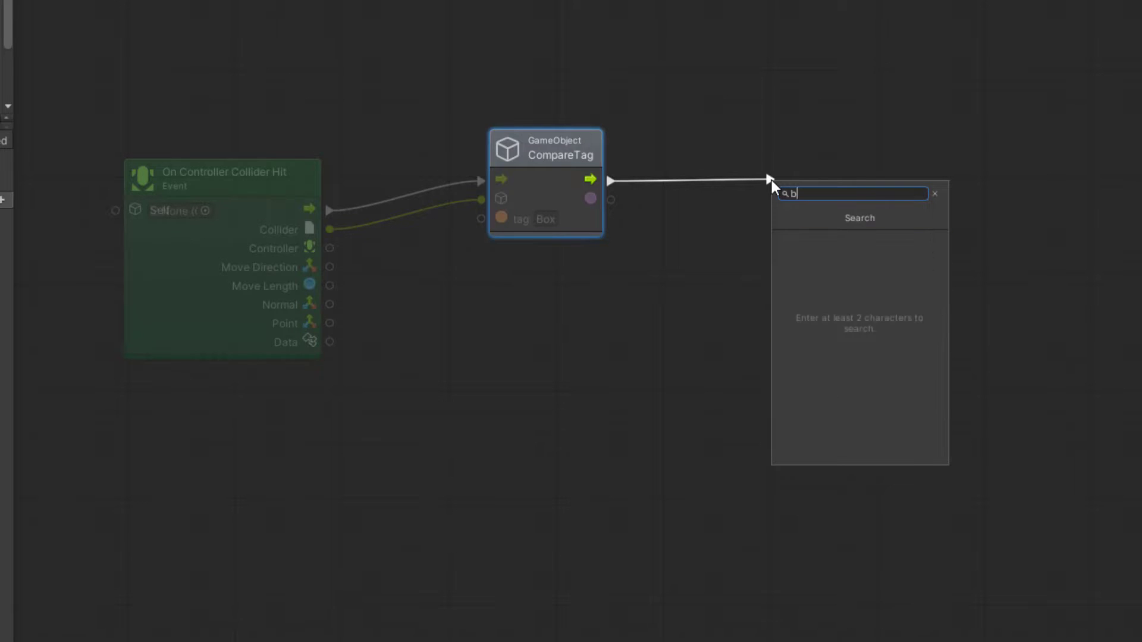
pyautogui.write('ranch')
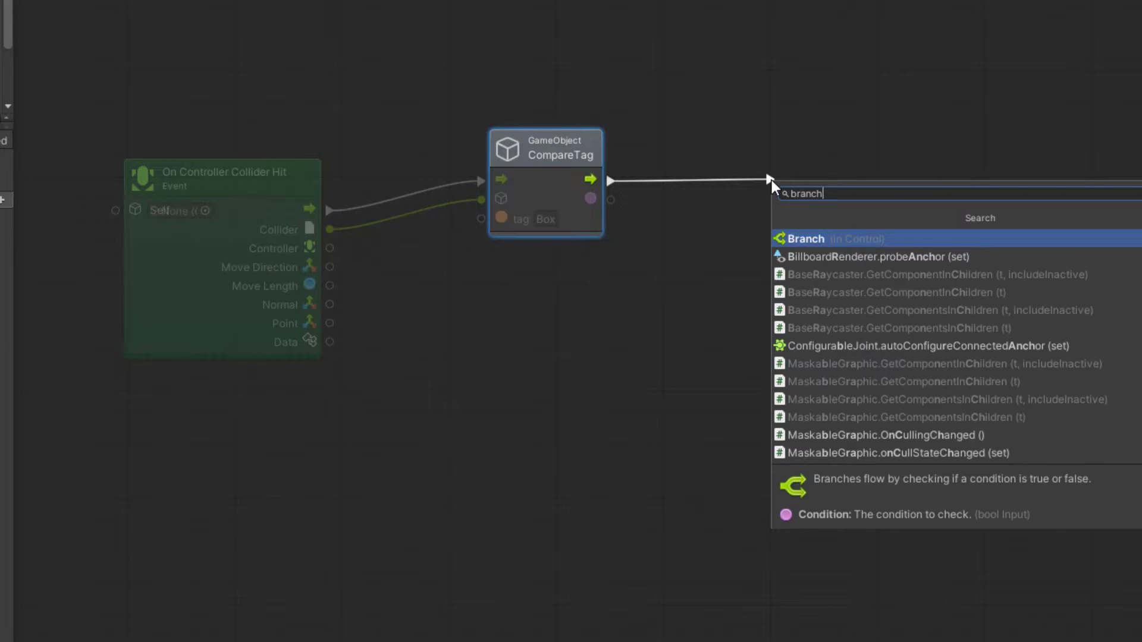
pyautogui.press('Return')
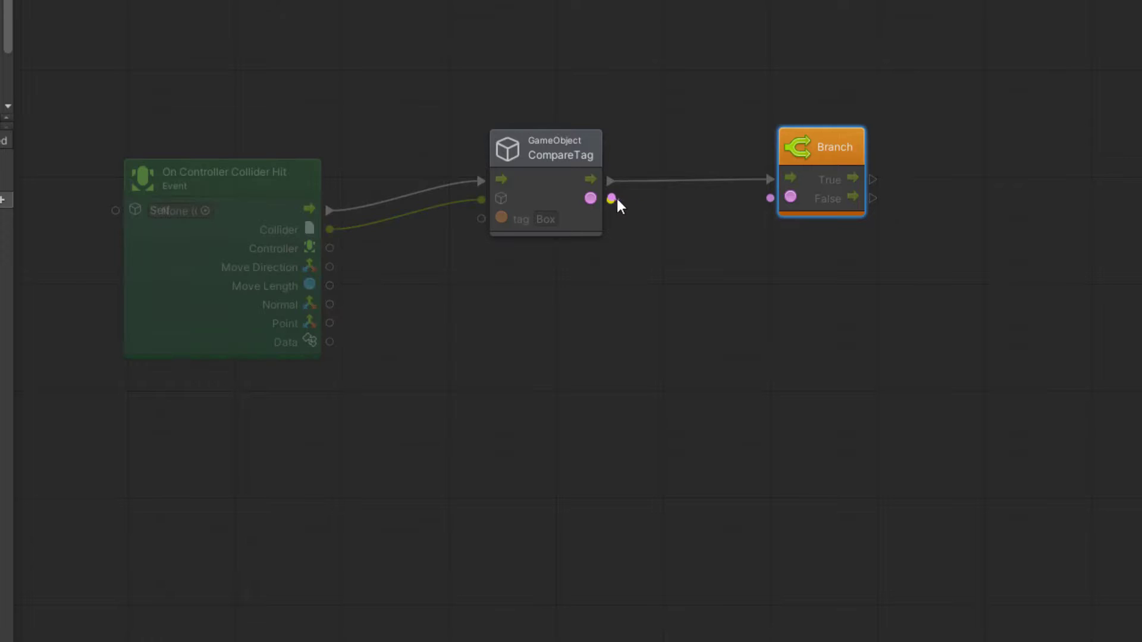
pyautogui.moveTo(611, 199); pyautogui.dragTo(770, 198)
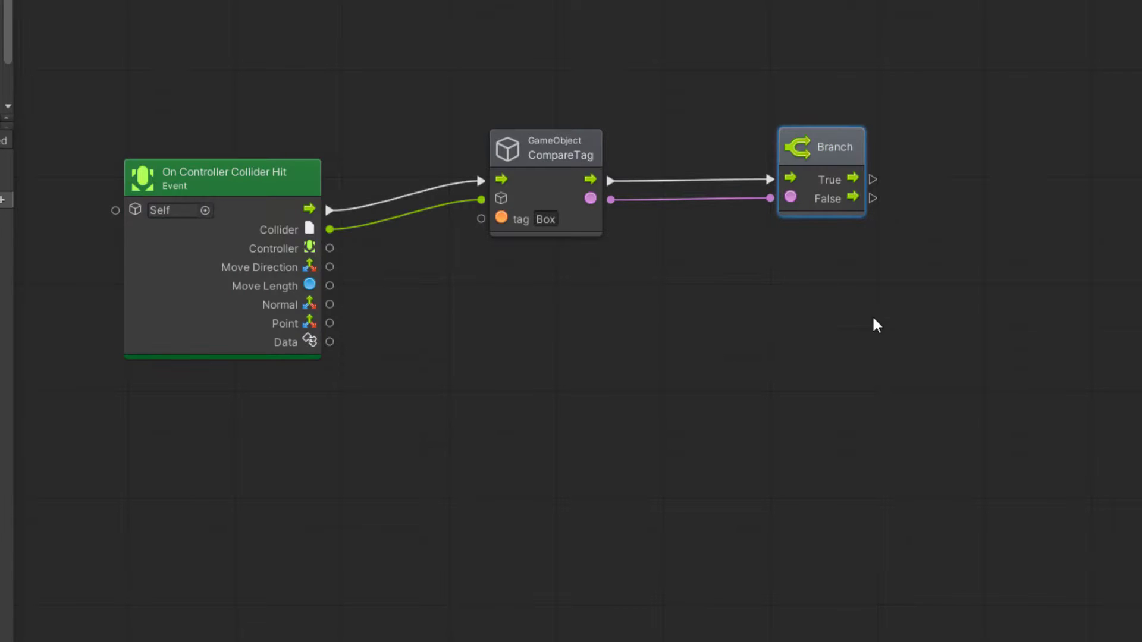
pyautogui.moveTo(938, 324); pyautogui.dragTo(902, 324, button='middle')
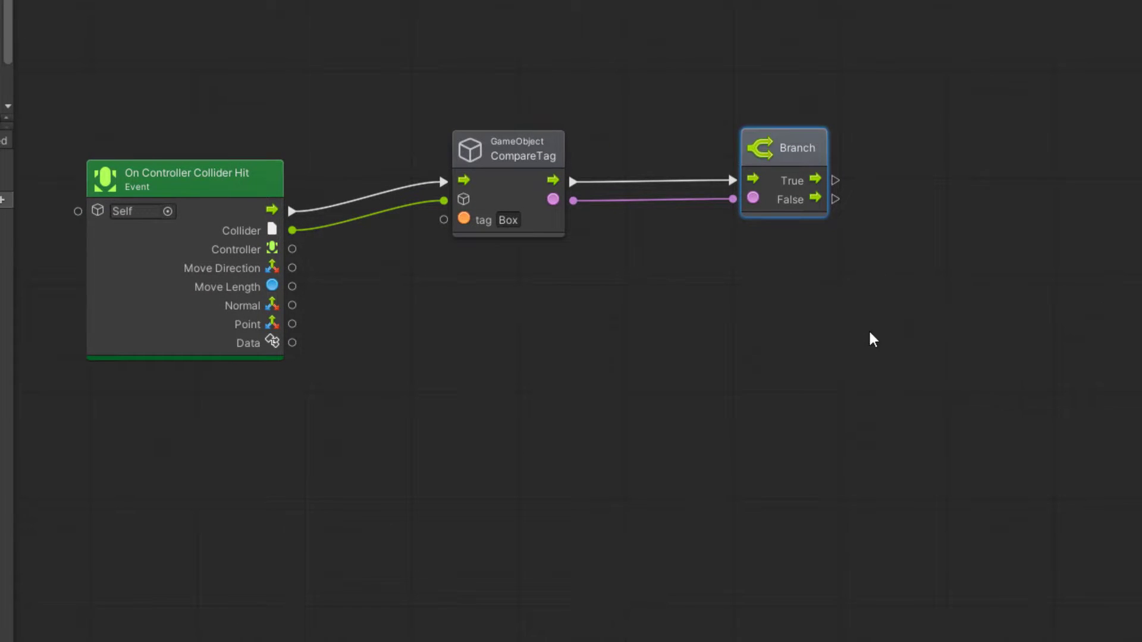
pyautogui.moveTo(245, 195); pyautogui.dragTo(237, 164)
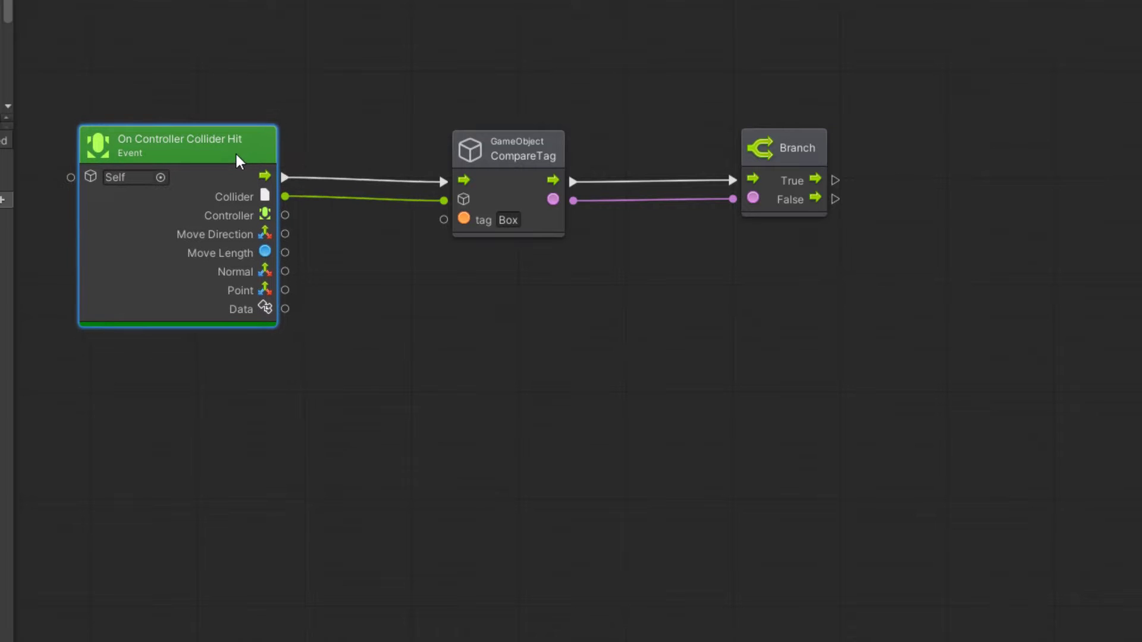
pyautogui.hscroll(3, 790, 246)
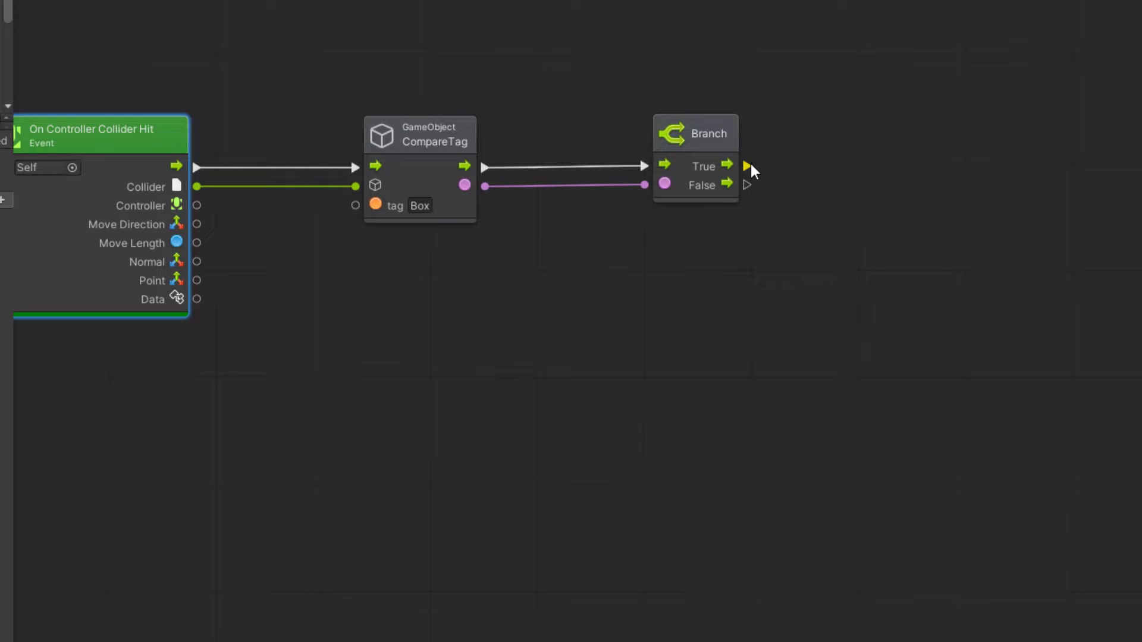
pyautogui.moveTo(748, 166); pyautogui.dragTo(873, 292)
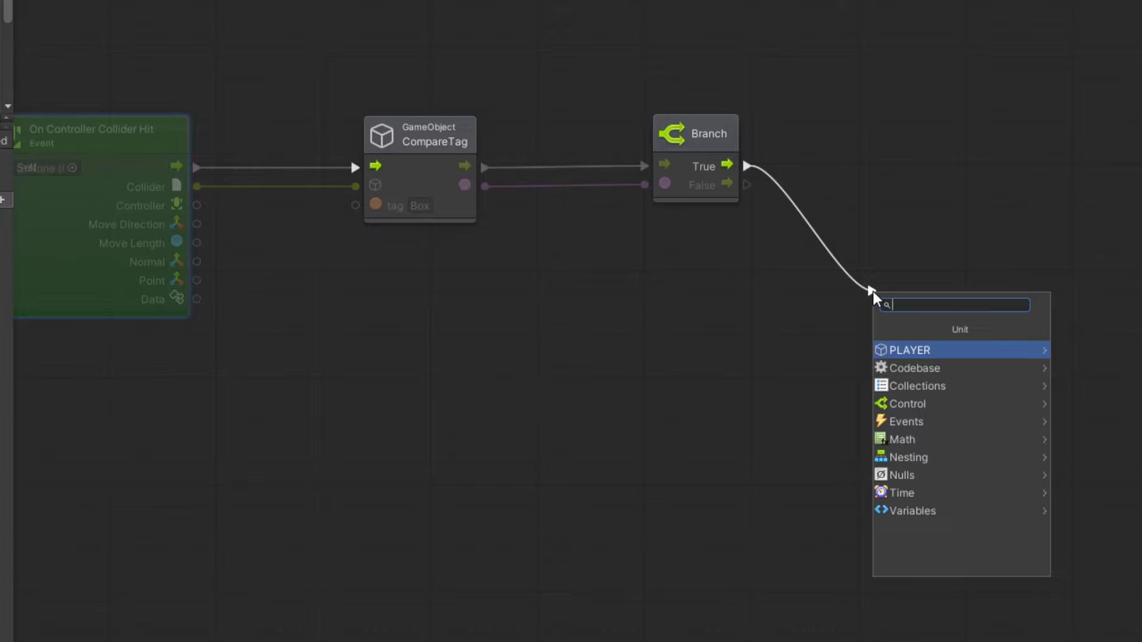
# Add a Rigidbody.AddForce (force, mode) node on the Branch's True path, placed slightly lower
pyautogui.write('rigi')
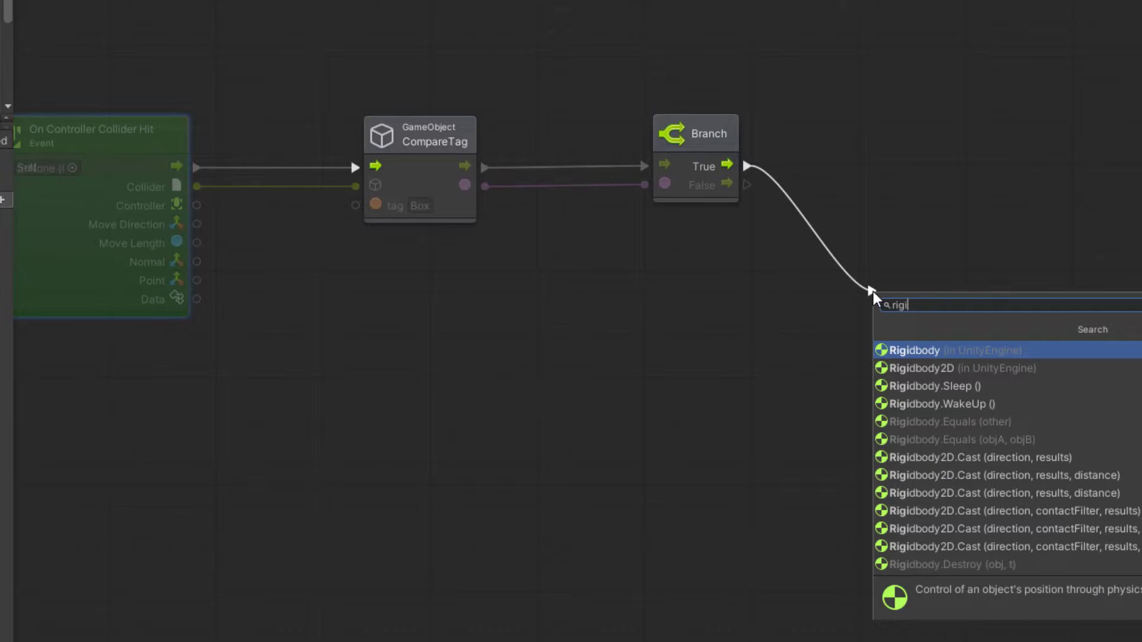
pyautogui.write('dbo')
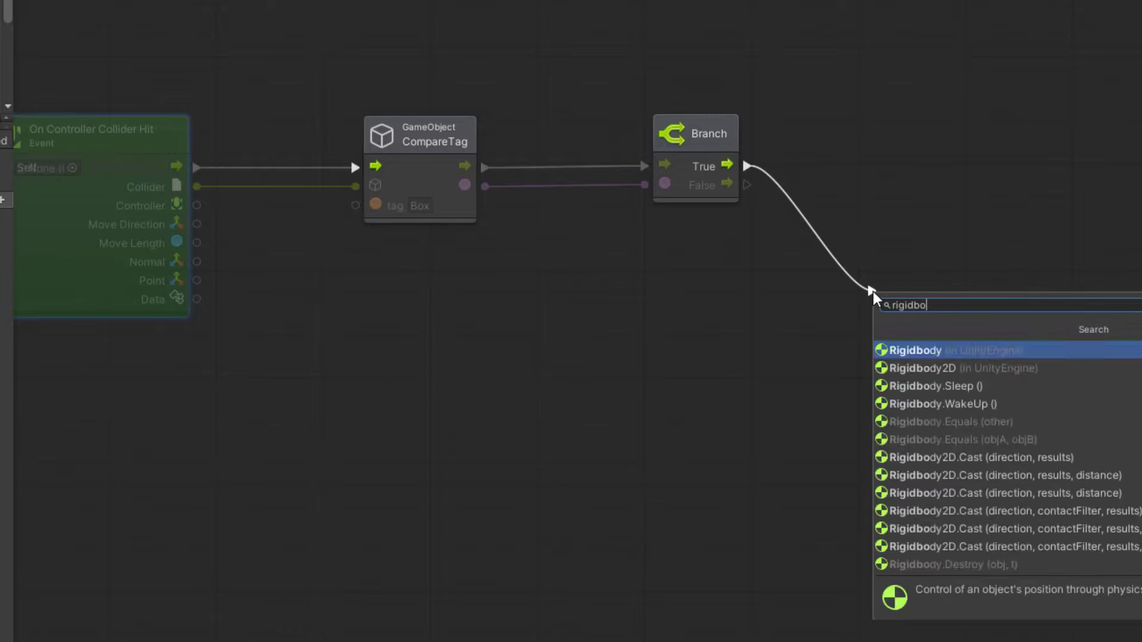
pyautogui.write('dy add')
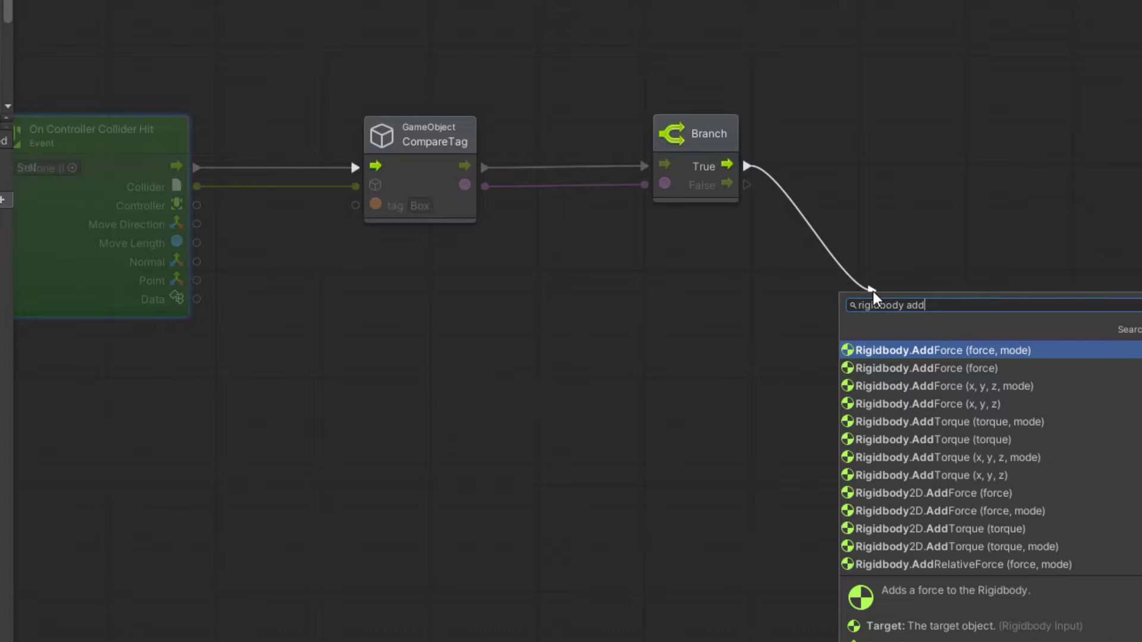
pyautogui.press('Return')
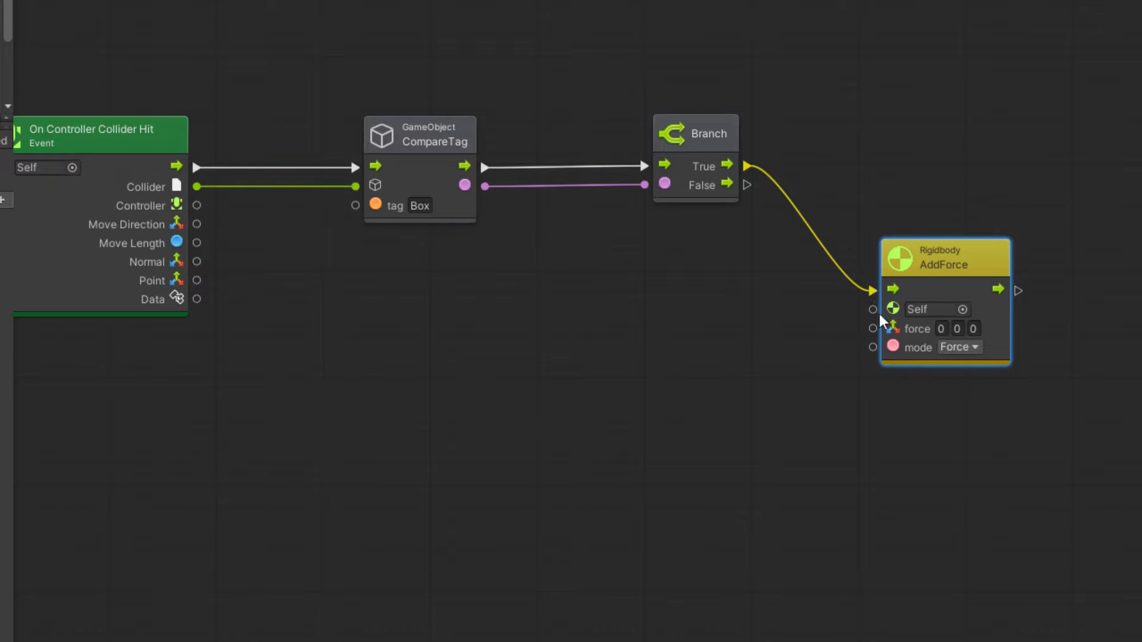
pyautogui.moveTo(935, 273); pyautogui.dragTo(942, 304)
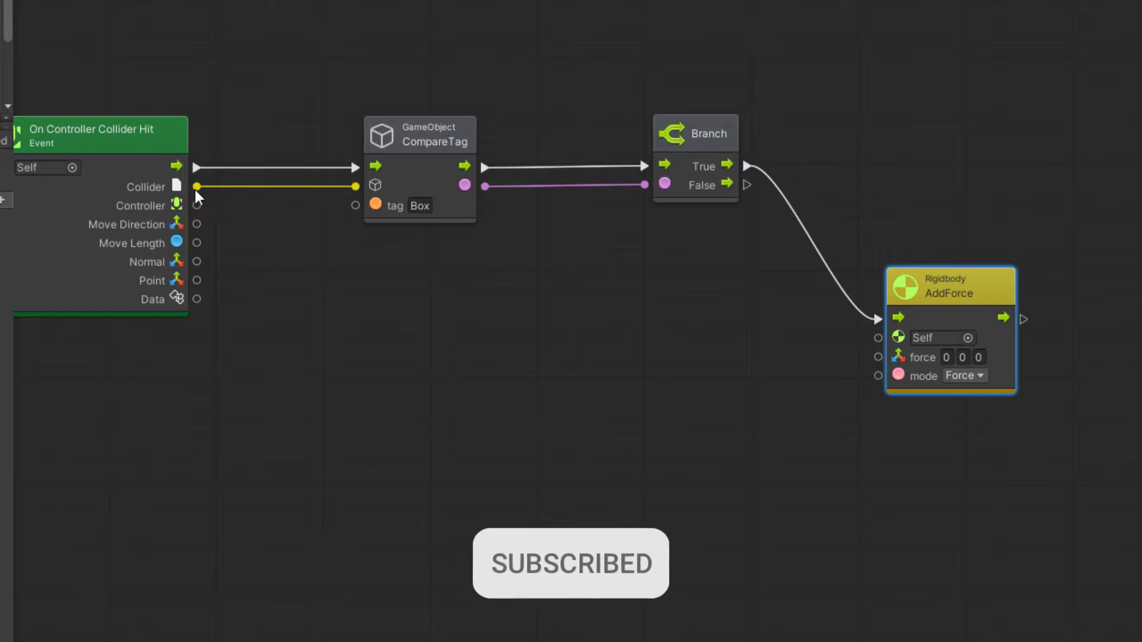
# Get the hit Collider's attachedRigidbody and wire it into AddForce's target
pyautogui.moveTo(197, 187)
pyautogui.mouseDown()
pyautogui.moveTo(636, 297)
pyautogui.moveTo(607, 302)
pyautogui.mouseUp()
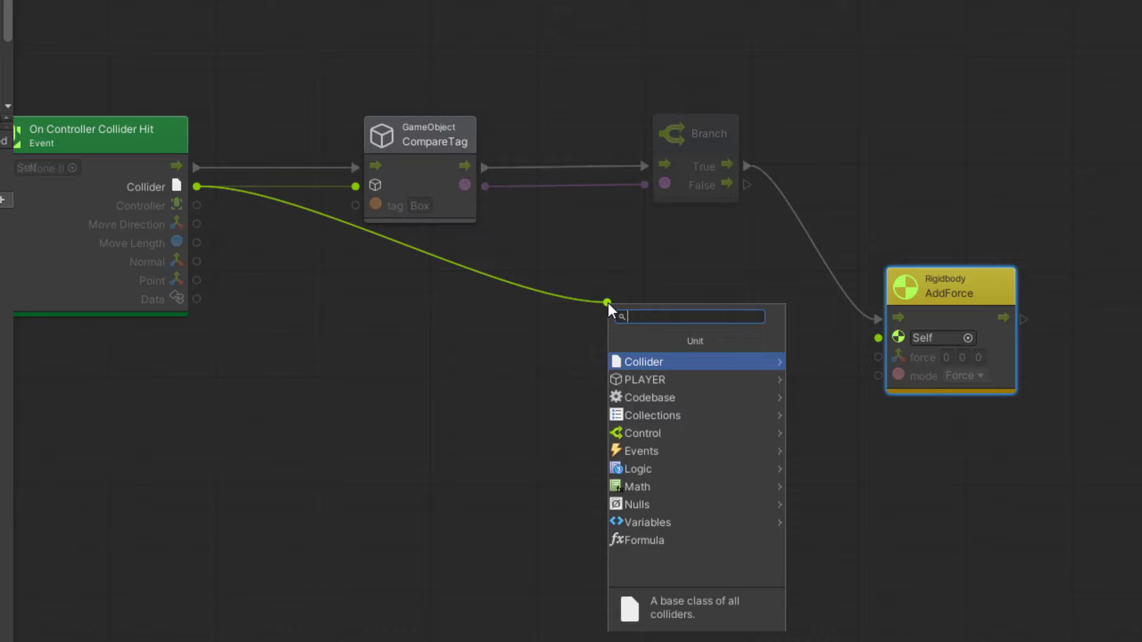
pyautogui.write('attached')
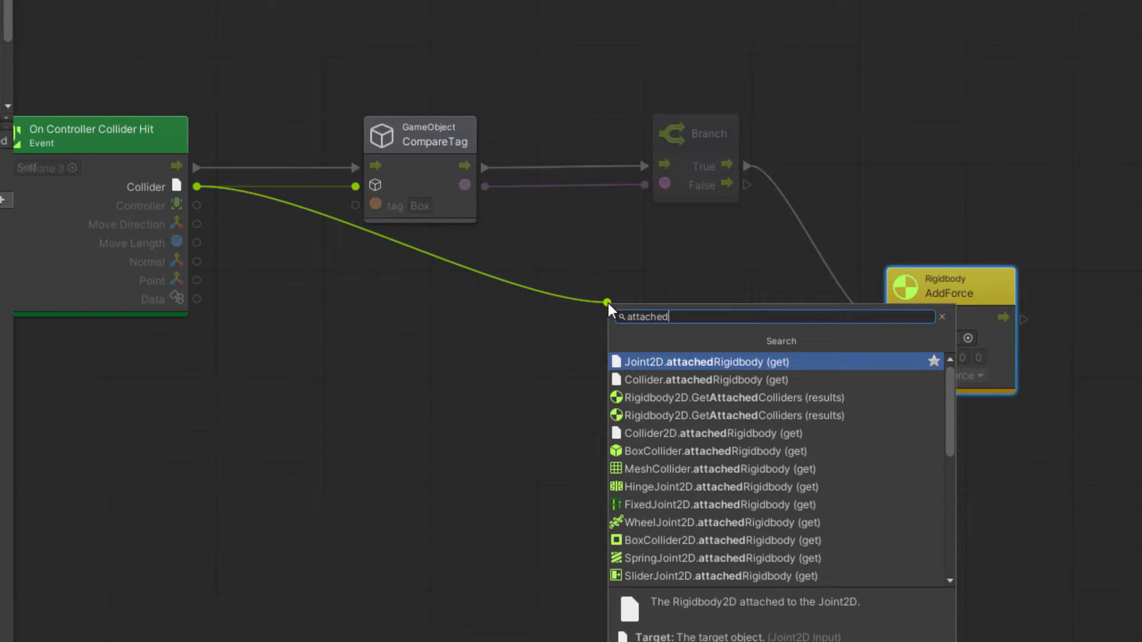
pyautogui.press('Down')
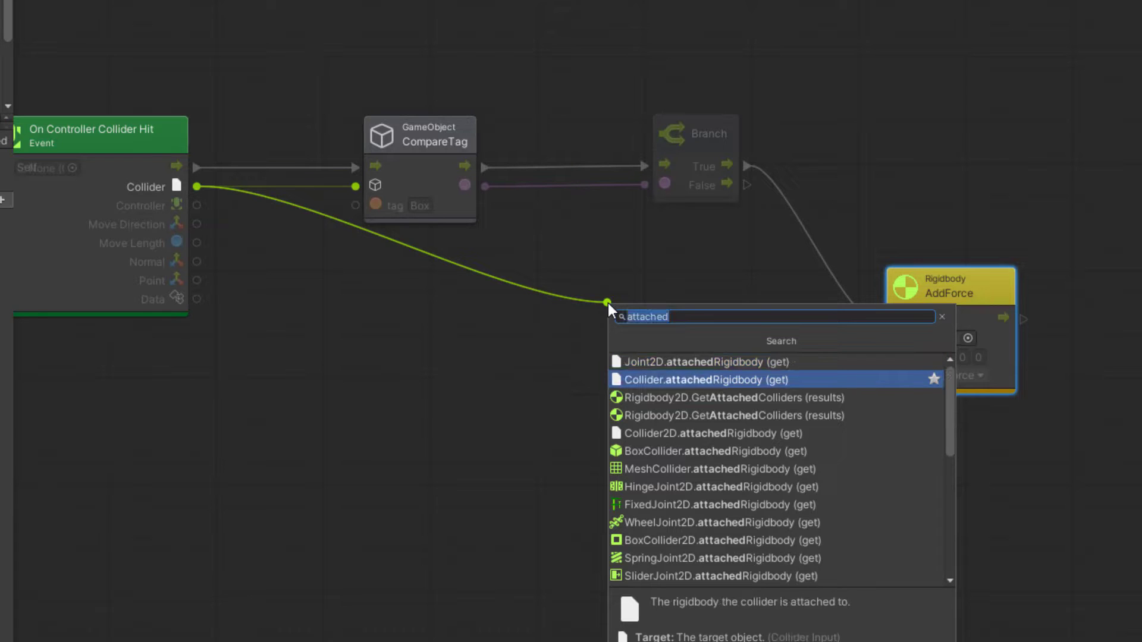
pyautogui.press('Return')
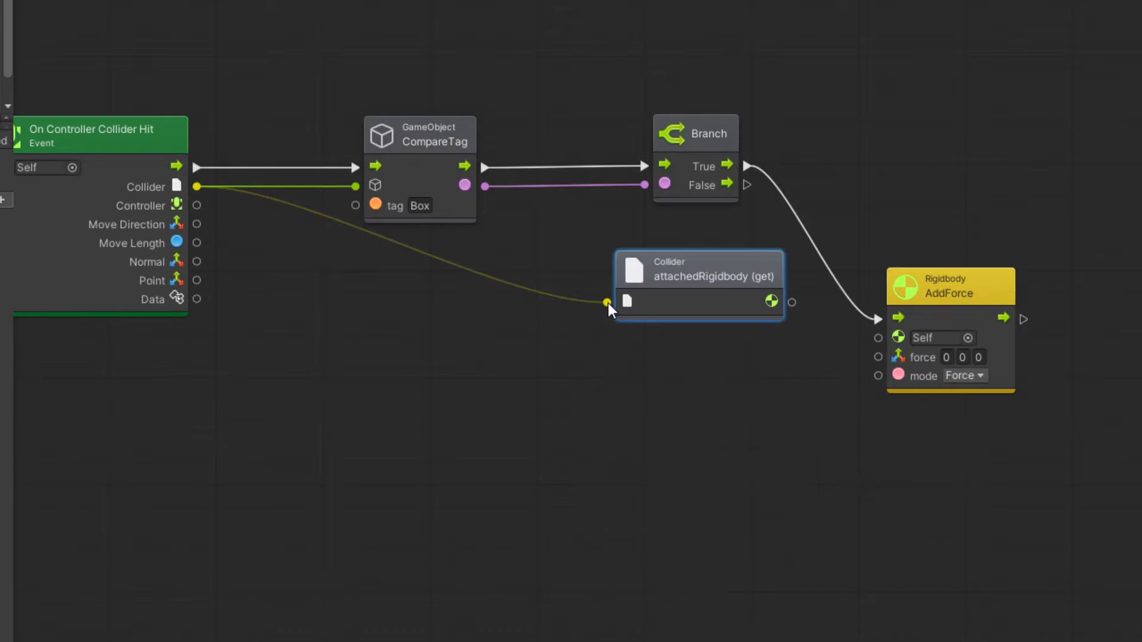
pyautogui.moveTo(929, 297); pyautogui.dragTo(940, 254)
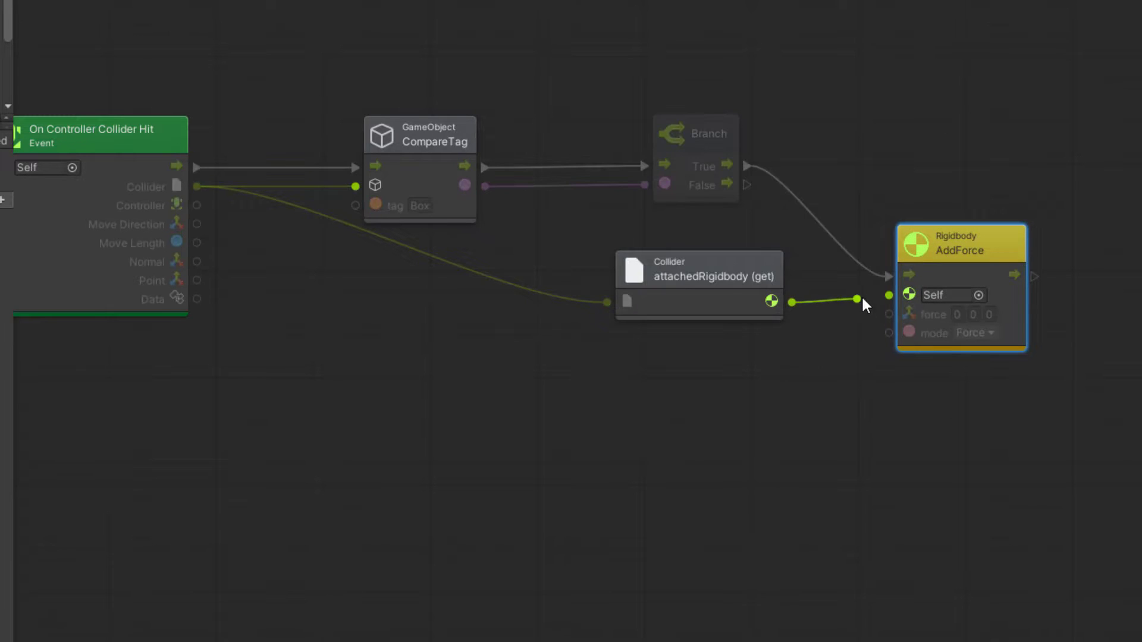
pyautogui.moveTo(799, 308); pyautogui.dragTo(889, 296)
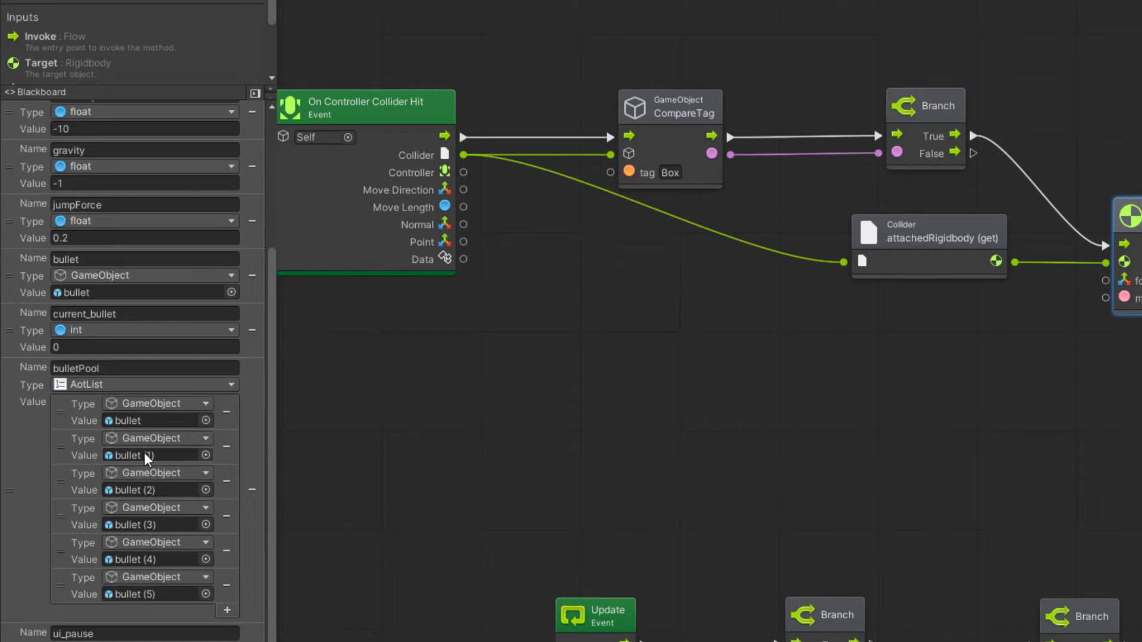
# Add a Get hero variable node and a Transform forward getter reading hero's transform
pyautogui.scroll(3, 107, 567)
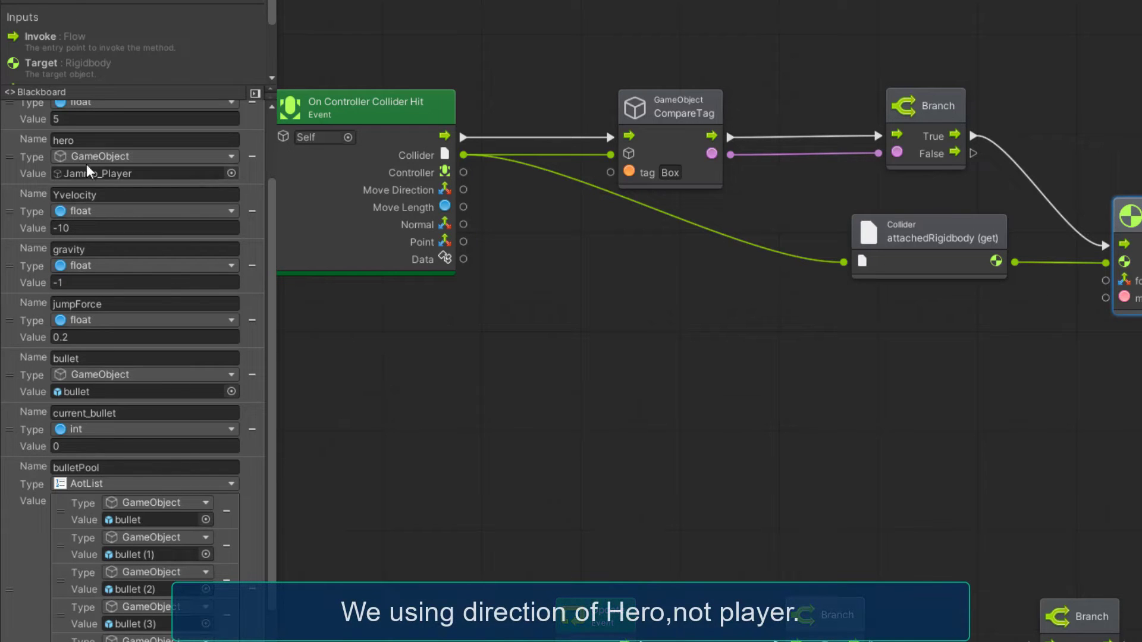
pyautogui.moveTo(15, 150)
pyautogui.mouseDown()
pyautogui.moveTo(525, 340)
pyautogui.moveTo(539, 378)
pyautogui.mouseUp()
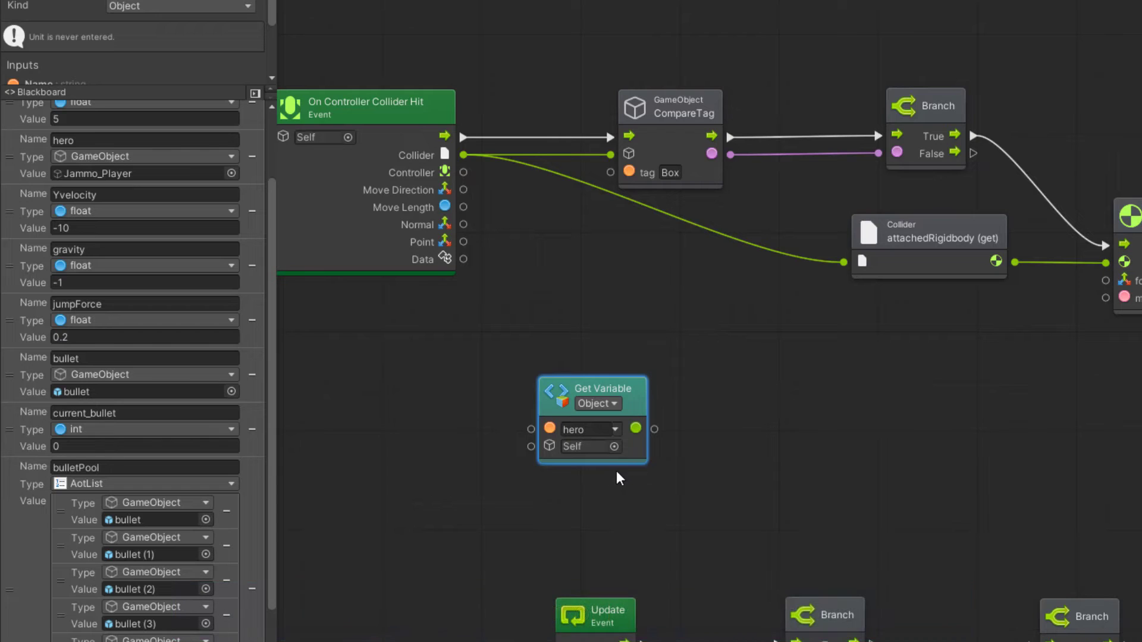
pyautogui.moveTo(614, 390); pyautogui.dragTo(585, 377)
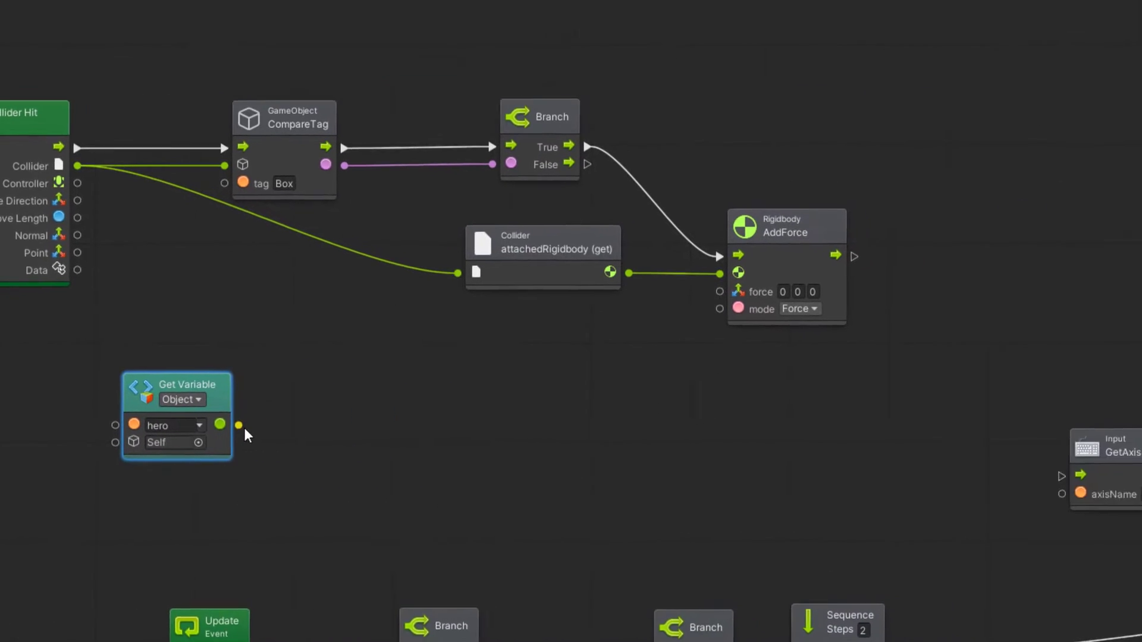
pyautogui.rightClick(224, 423)
pyautogui.click(294, 428)
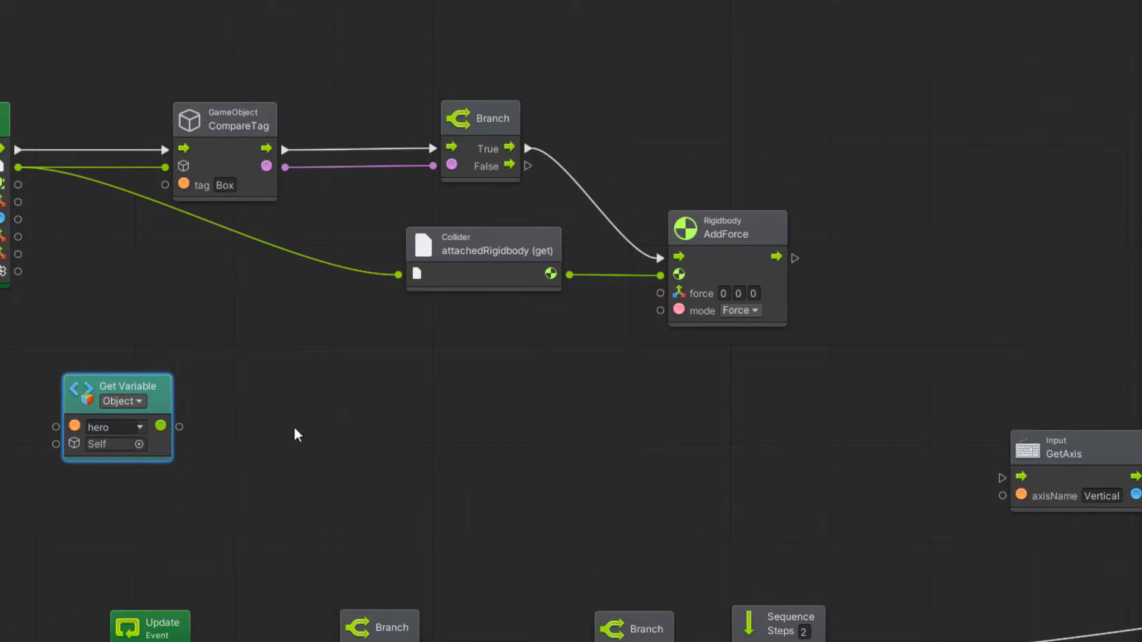
pyautogui.write('trans')
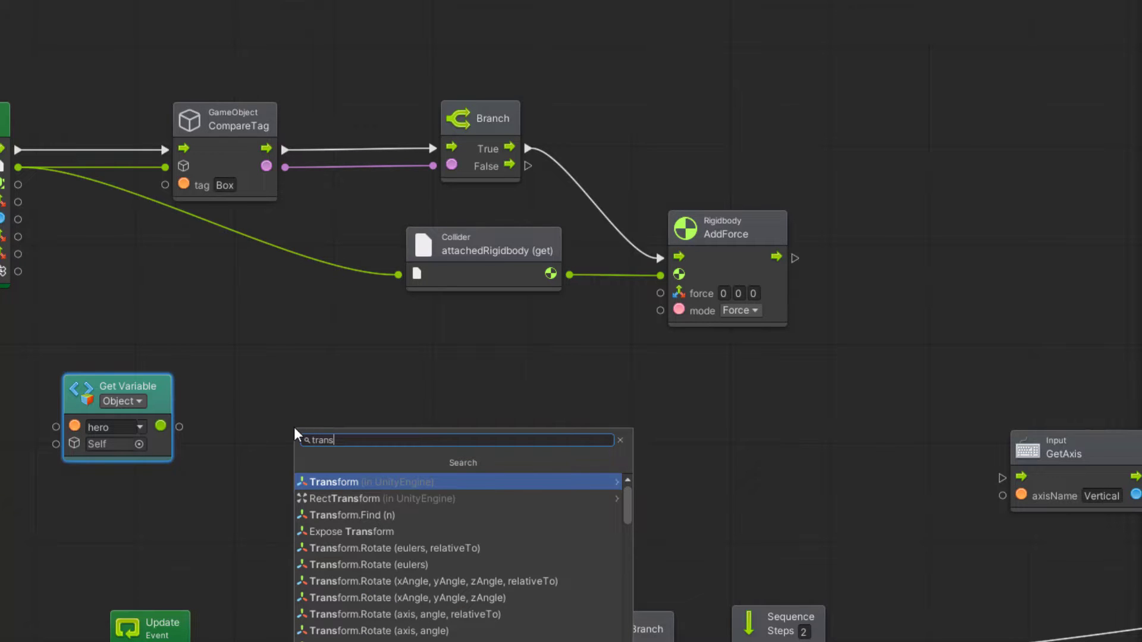
pyautogui.write('form')
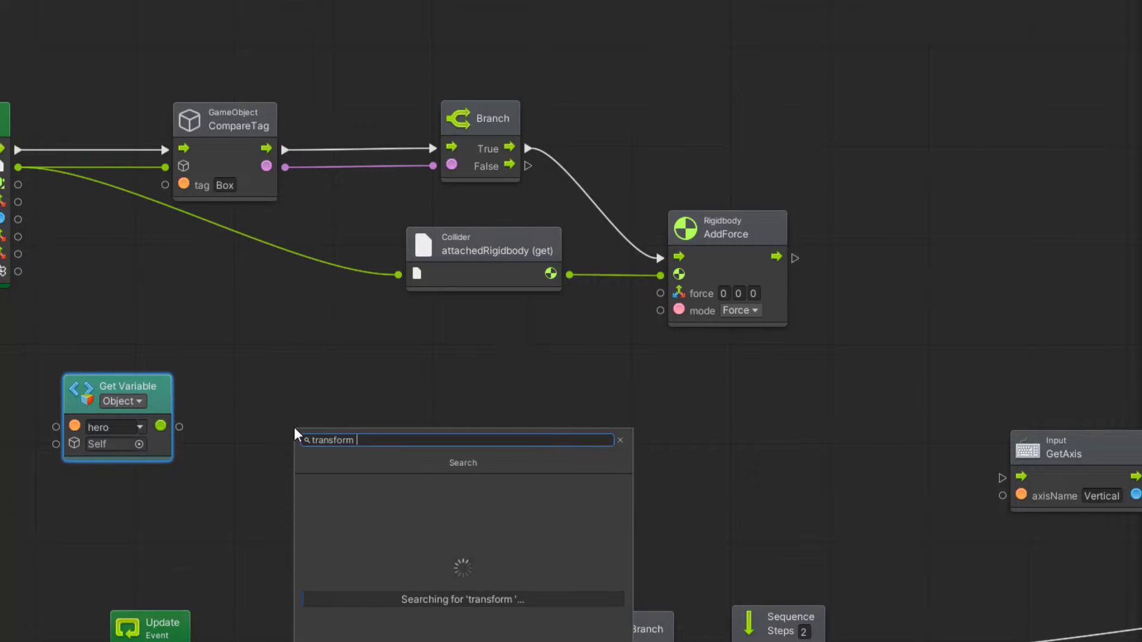
pyautogui.write(' forward')
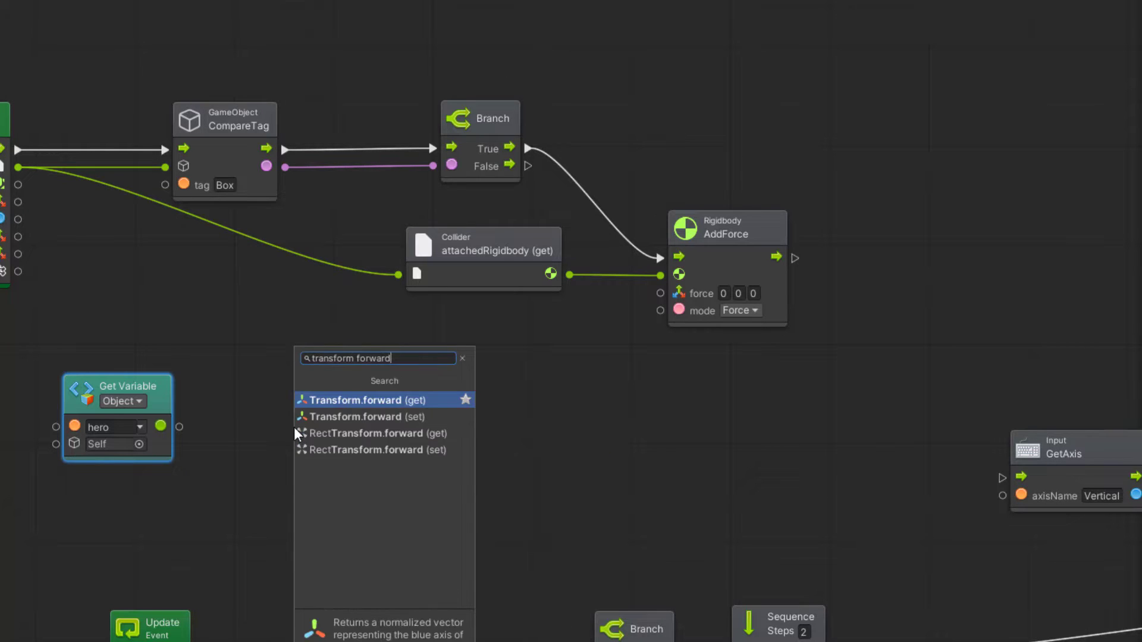
pyautogui.press('Return')
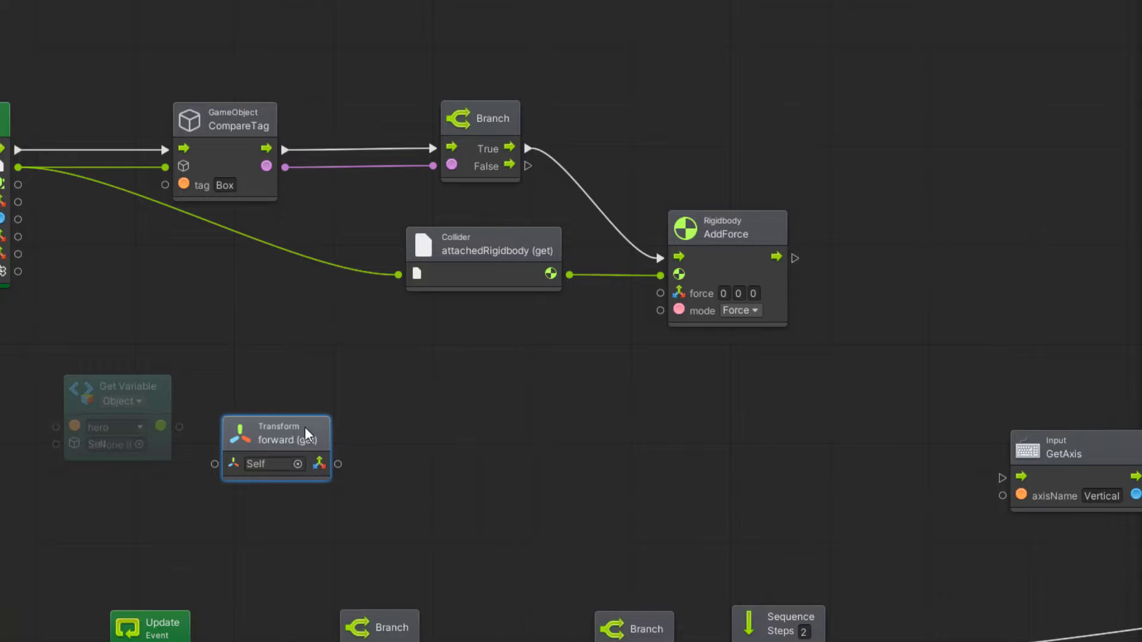
pyautogui.moveTo(305, 430); pyautogui.dragTo(325, 396)
pyautogui.moveTo(179, 426); pyautogui.dragTo(250, 432)
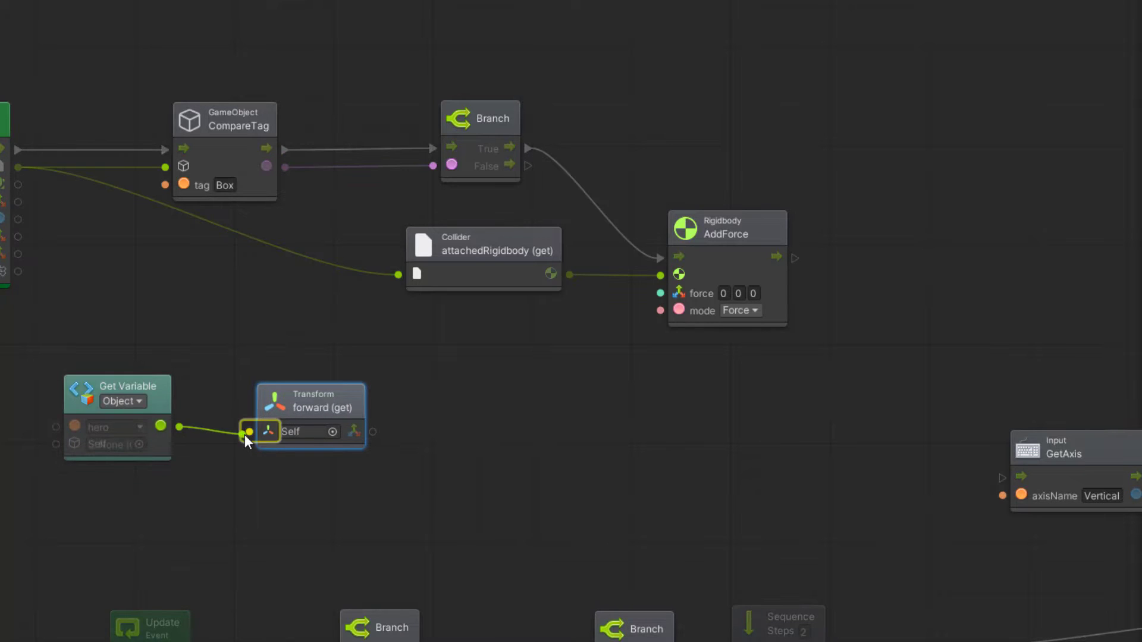
# Connect the forward direction to AddForce's force and set its mode to Impulse
pyautogui.moveTo(369, 431); pyautogui.dragTo(664, 294)
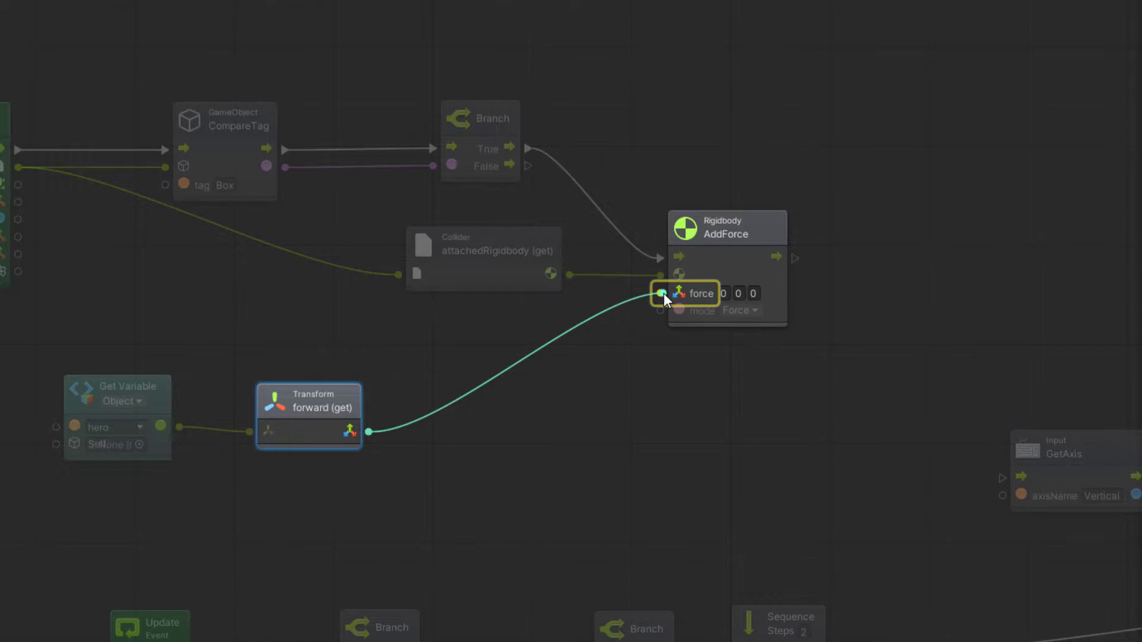
pyautogui.moveTo(663, 293); pyautogui.dragTo(663, 294)
pyautogui.click(754, 315)
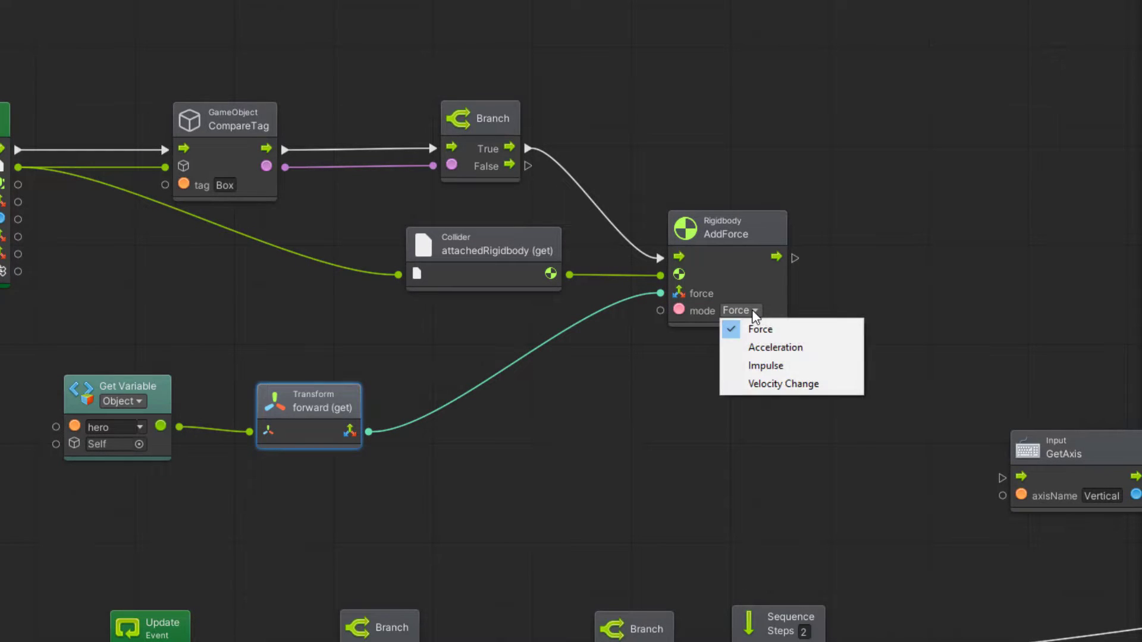
pyautogui.click(776, 366)
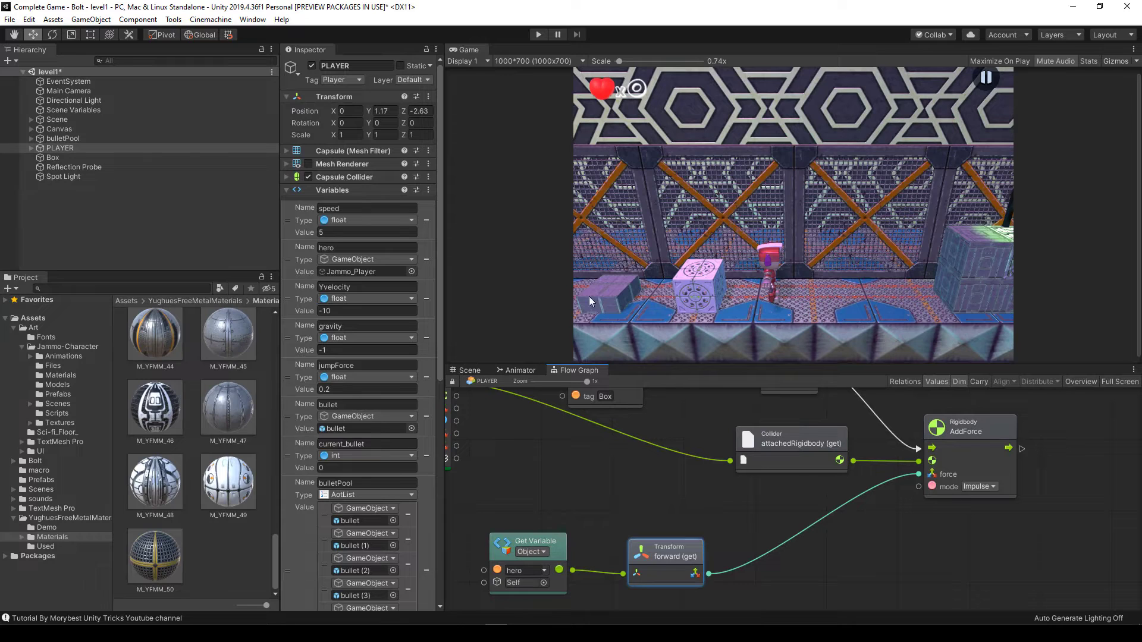
pyautogui.click(538, 35)
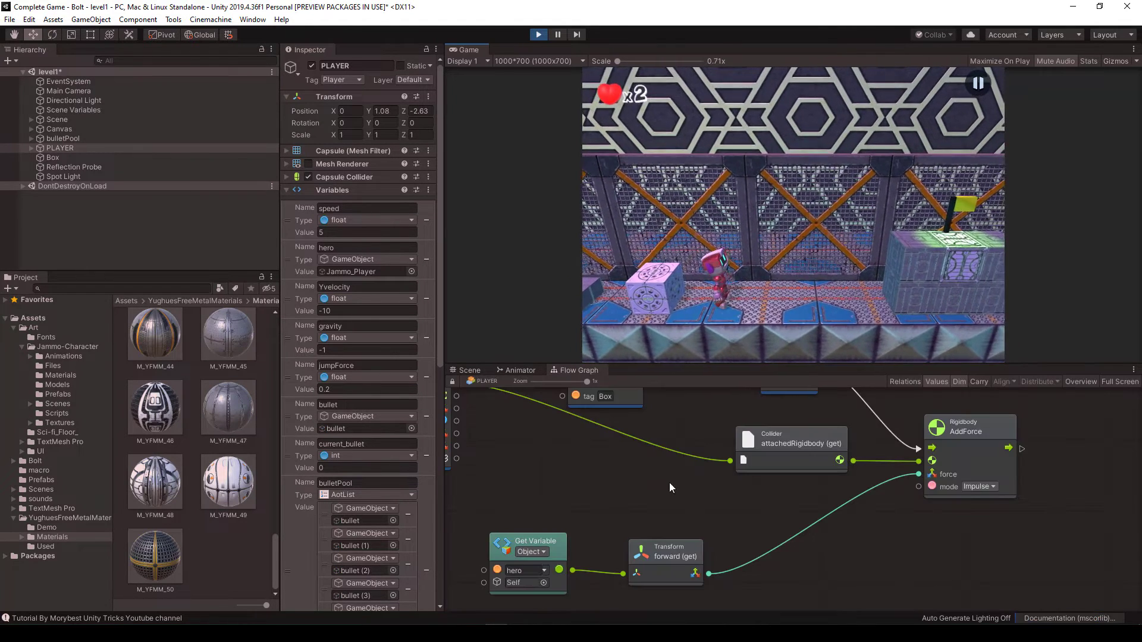
pyautogui.moveTo(647, 501); pyautogui.dragTo(700, 528, button='middle')
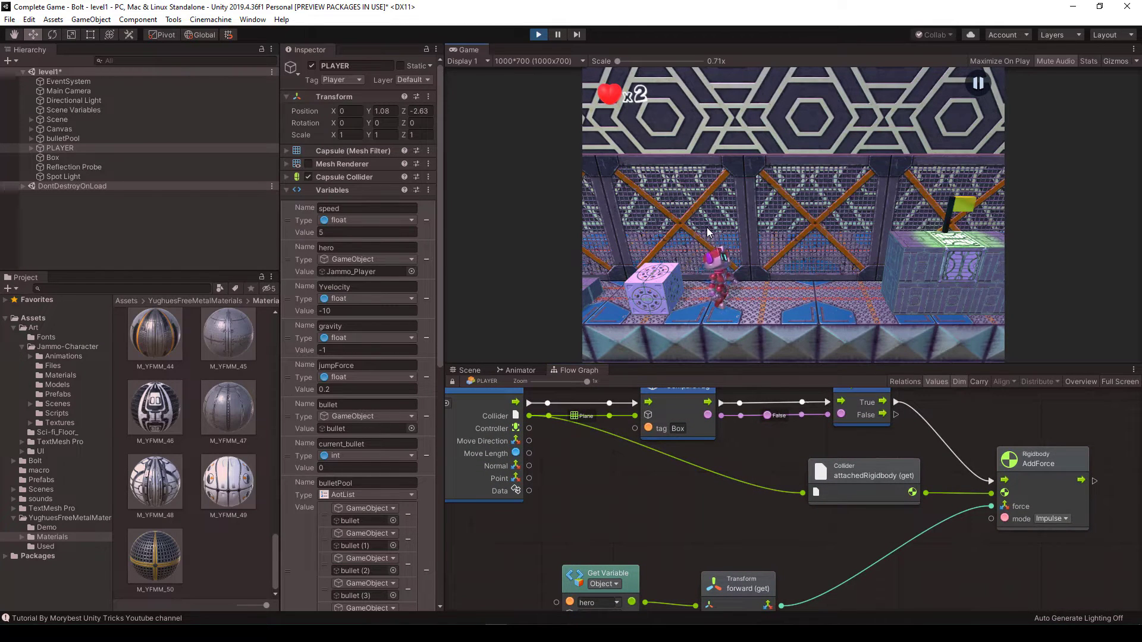
pyautogui.press('Right')
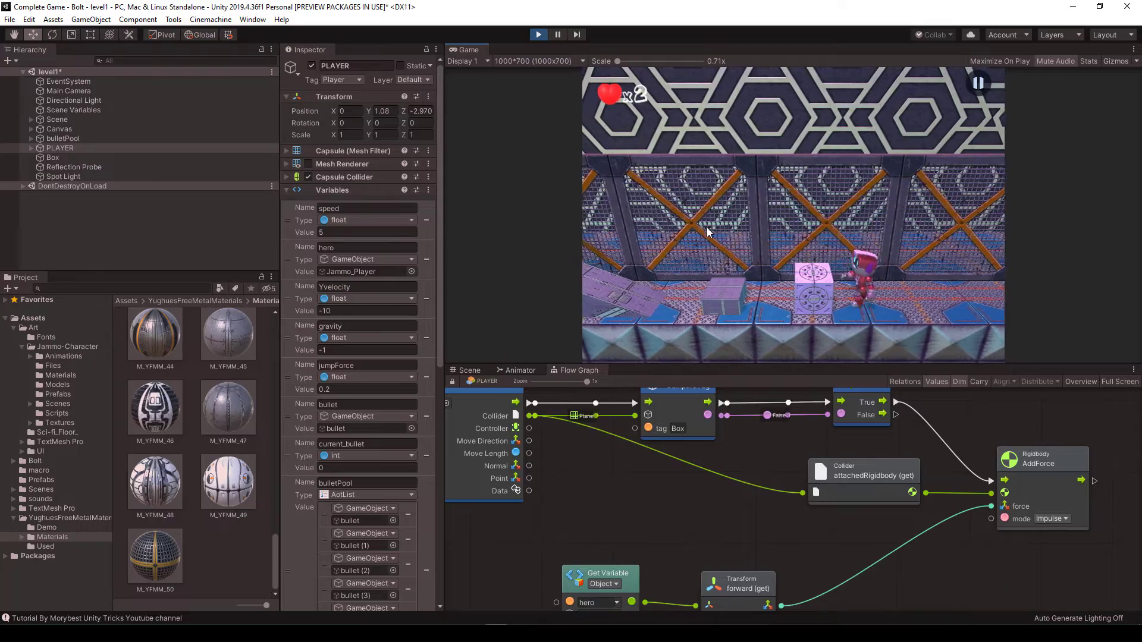
pyautogui.press('space')
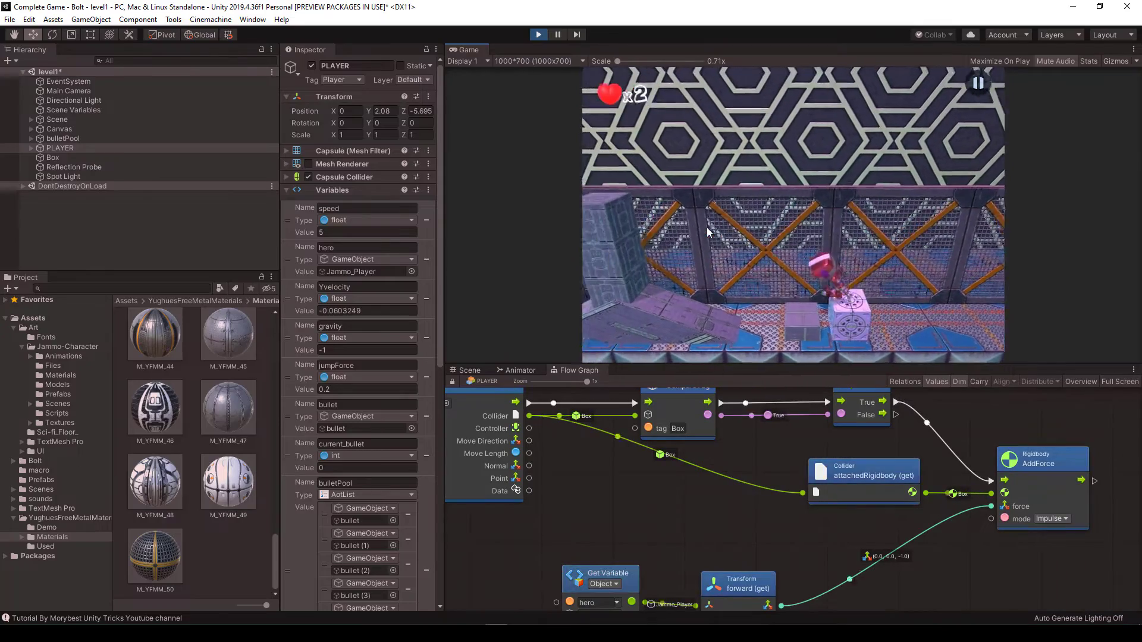
pyautogui.press('Left')
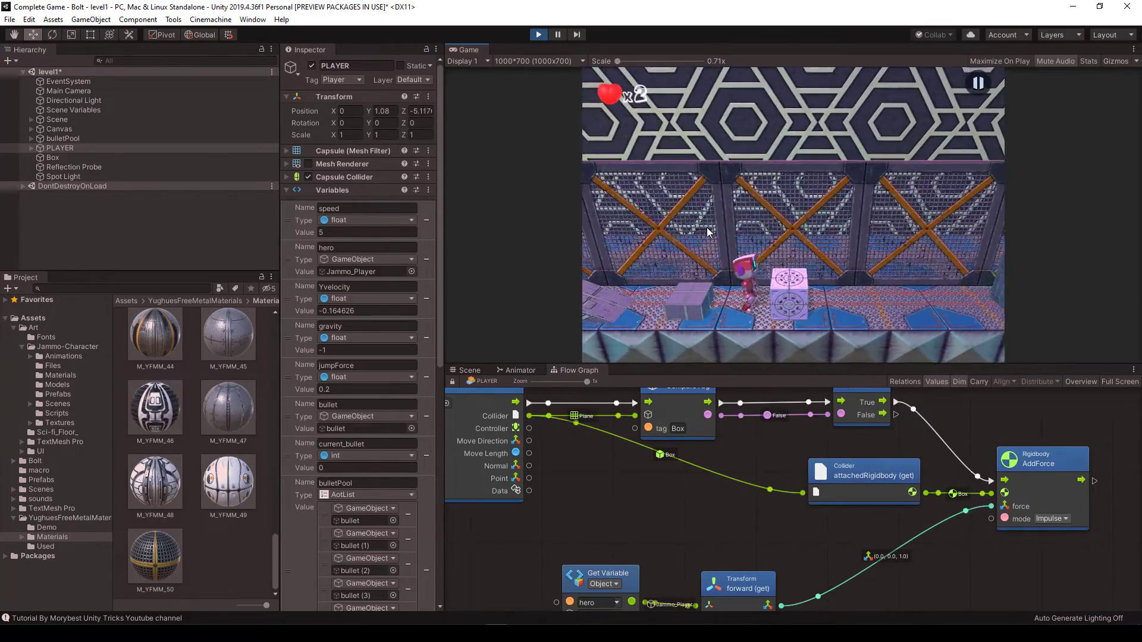
pyautogui.press('space')
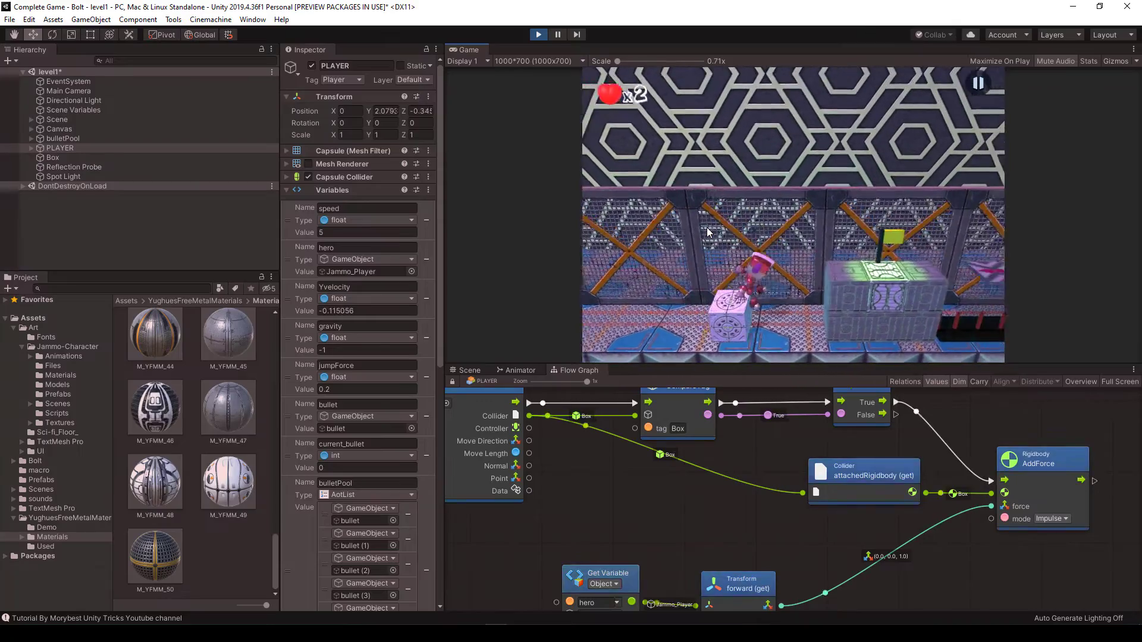
pyautogui.press('Left')
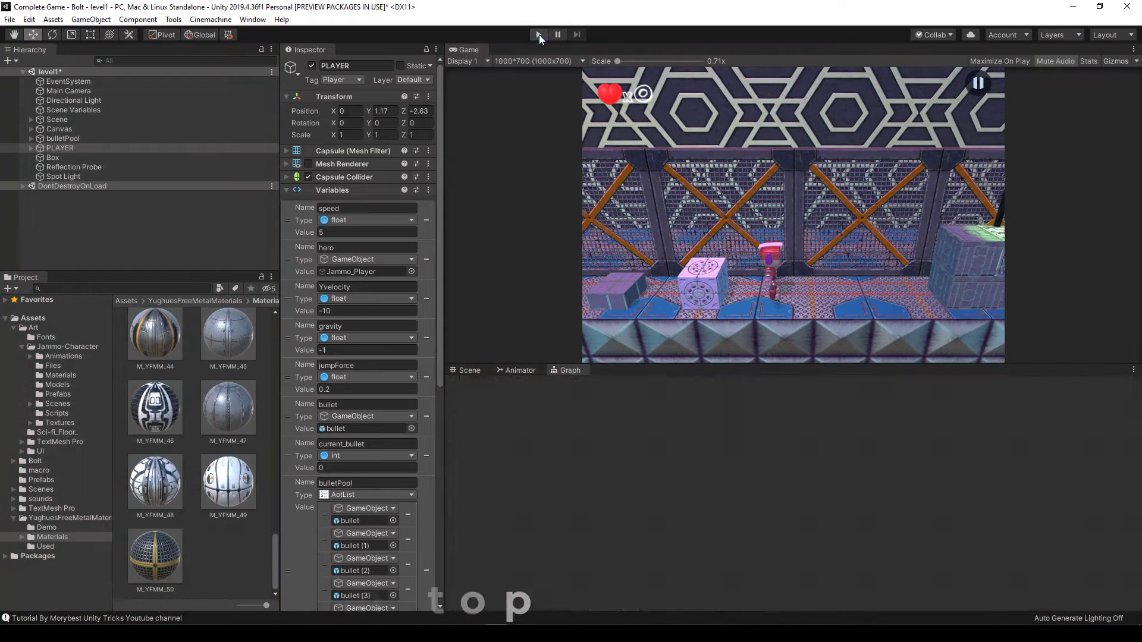
pyautogui.click(539, 34)
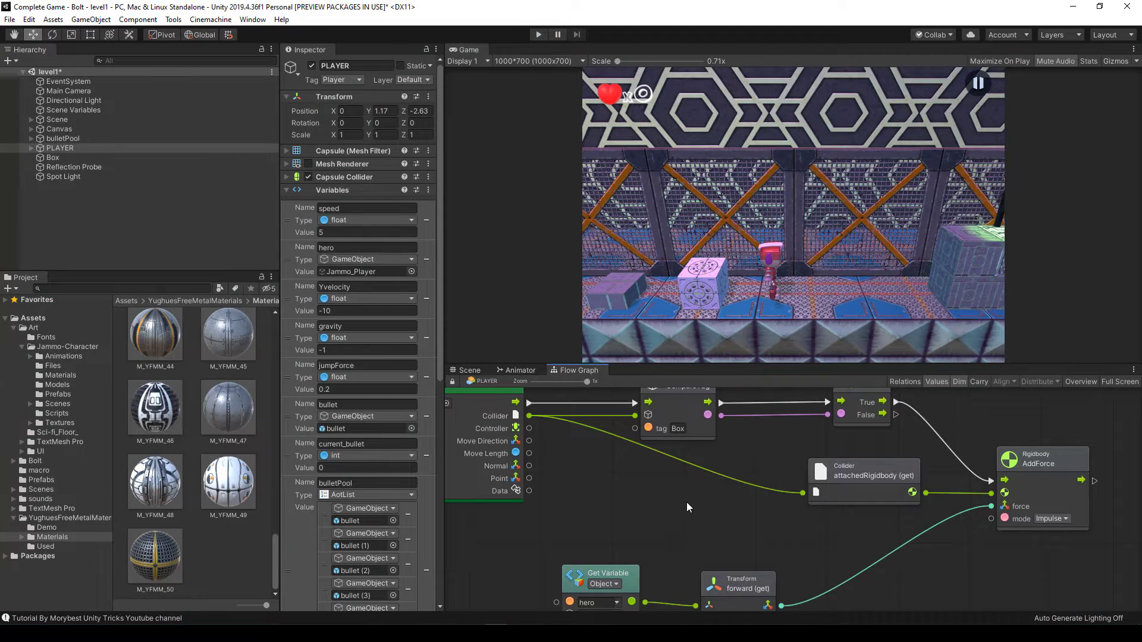
# Maximize the flow graph, move the Get Variable/forward nodes lower, CompareTag left, and attachedRigidbody and Branch right
pyautogui.hotkey('shift', 'space')
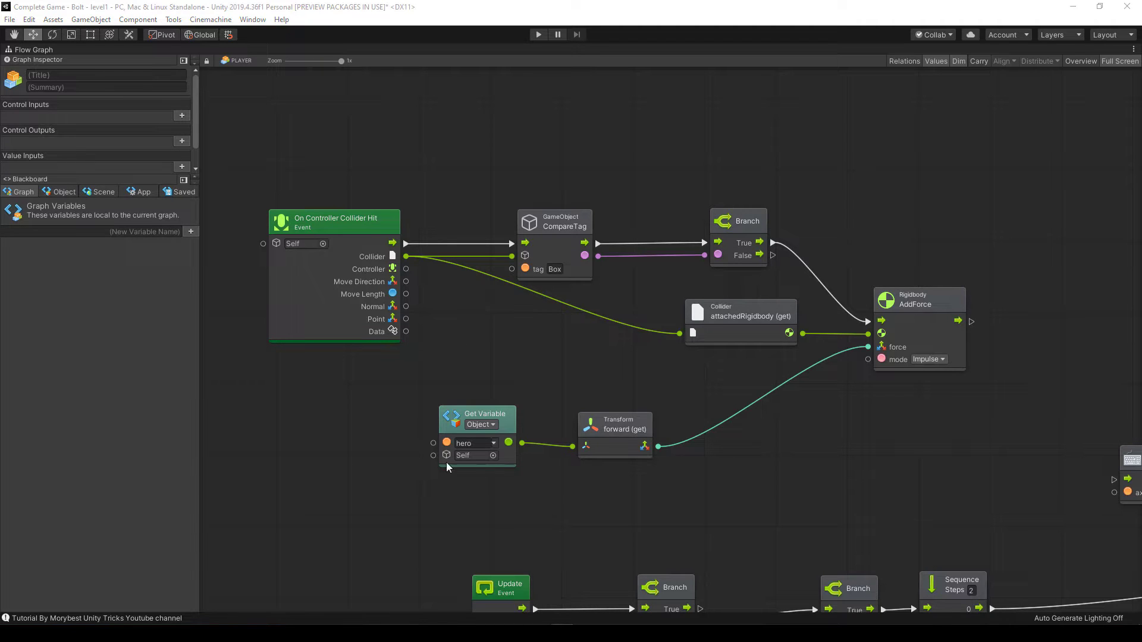
pyautogui.moveTo(382, 428); pyautogui.dragTo(586, 456)
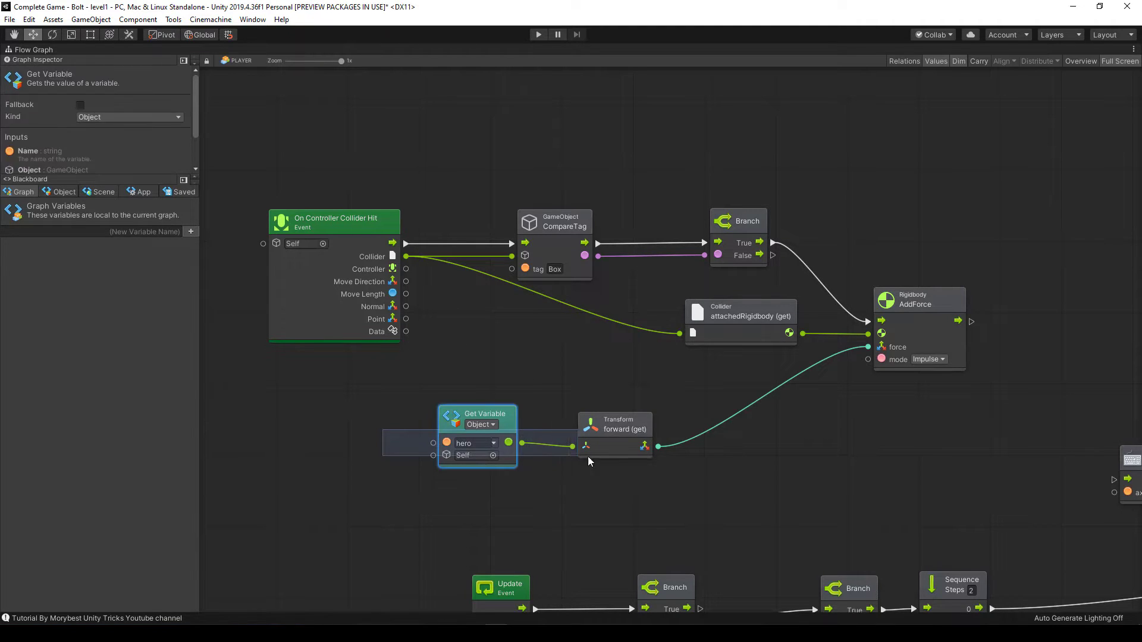
pyautogui.moveTo(615, 420); pyautogui.dragTo(693, 488)
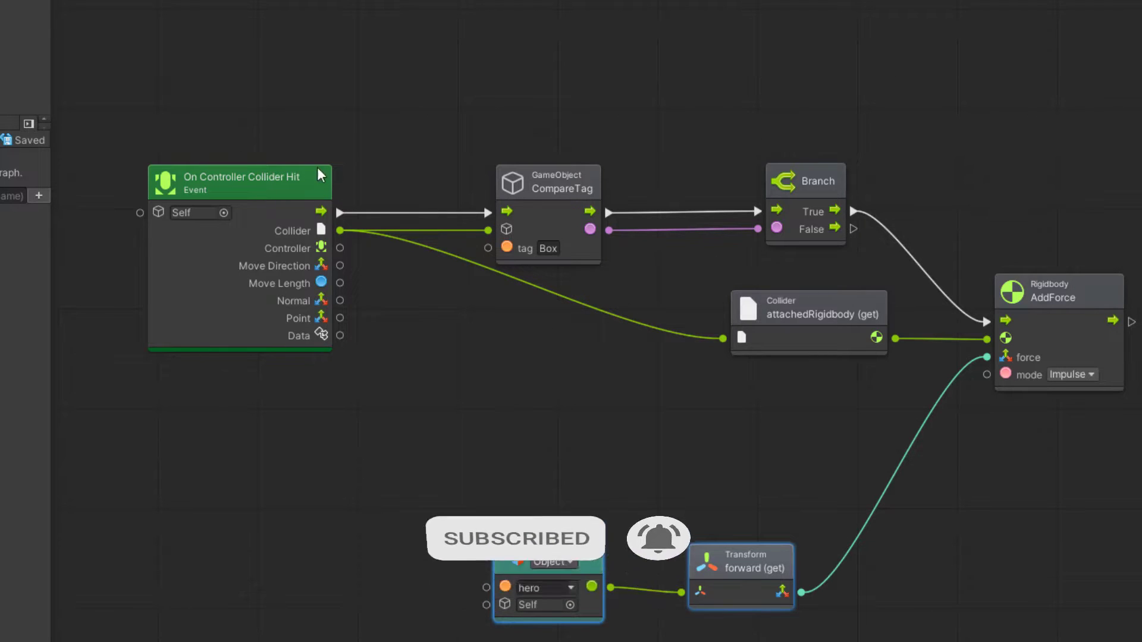
pyautogui.moveTo(557, 182); pyautogui.dragTo(456, 183)
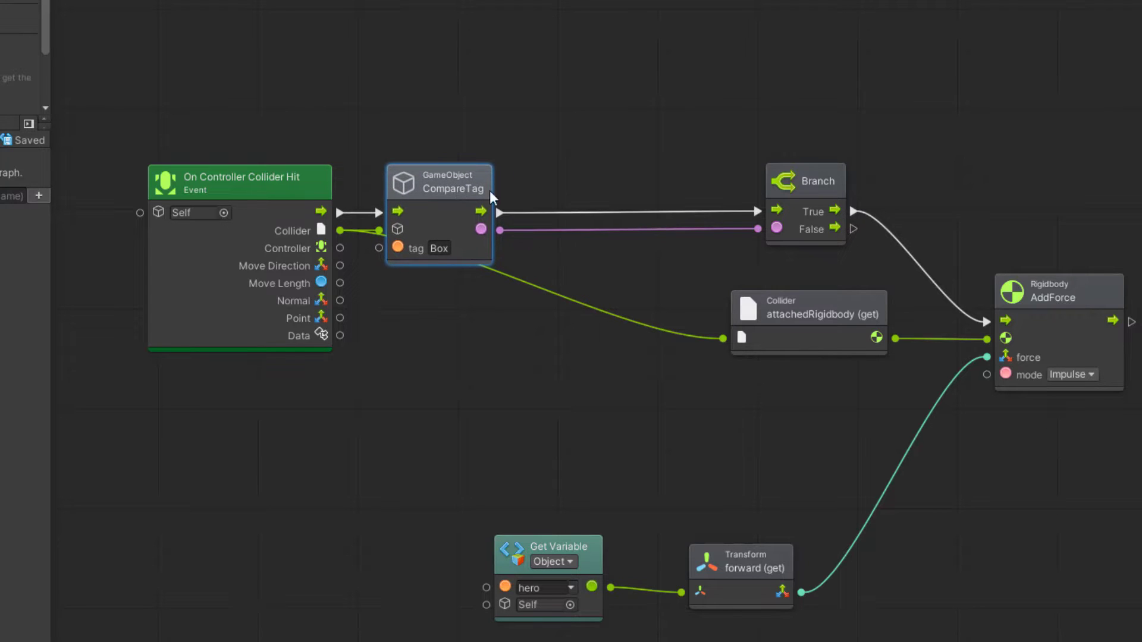
pyautogui.moveTo(811, 309); pyautogui.dragTo(886, 312)
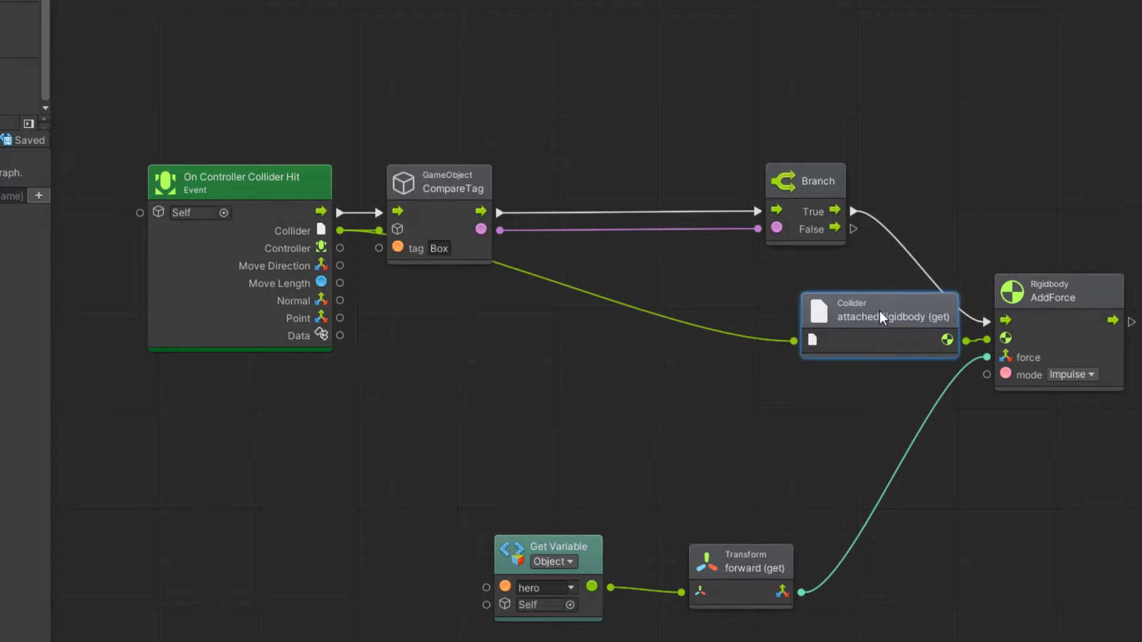
pyautogui.moveTo(833, 181); pyautogui.dragTo(886, 180)
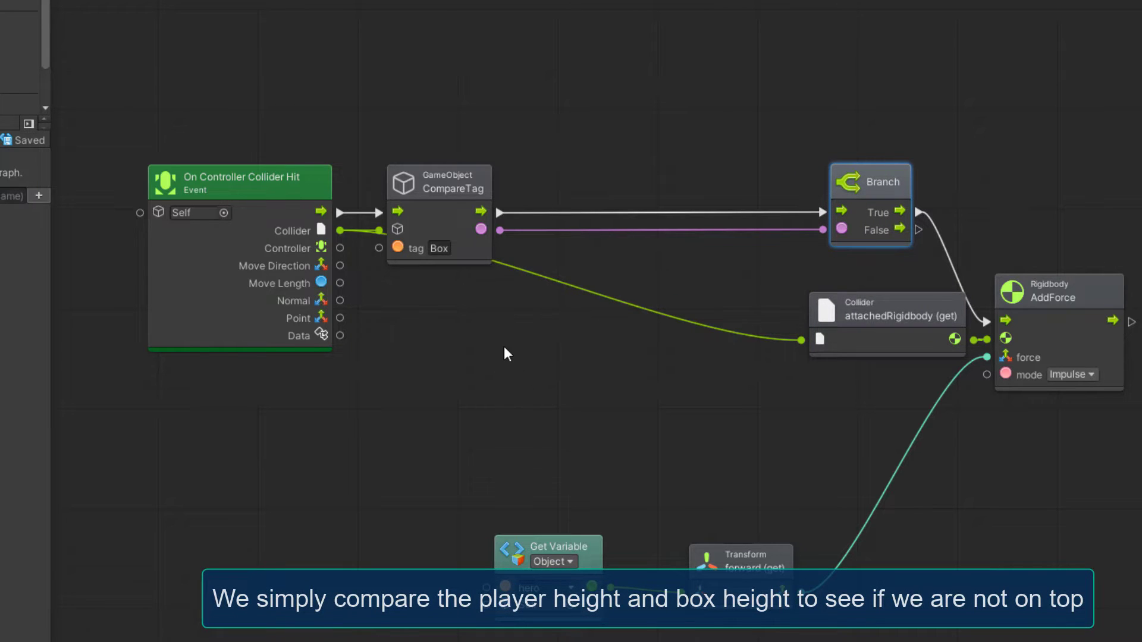
# Add an And node taking CompareTag's result as A and feeding the Branch condition
pyautogui.rightClick(519, 332)
pyautogui.click(573, 340)
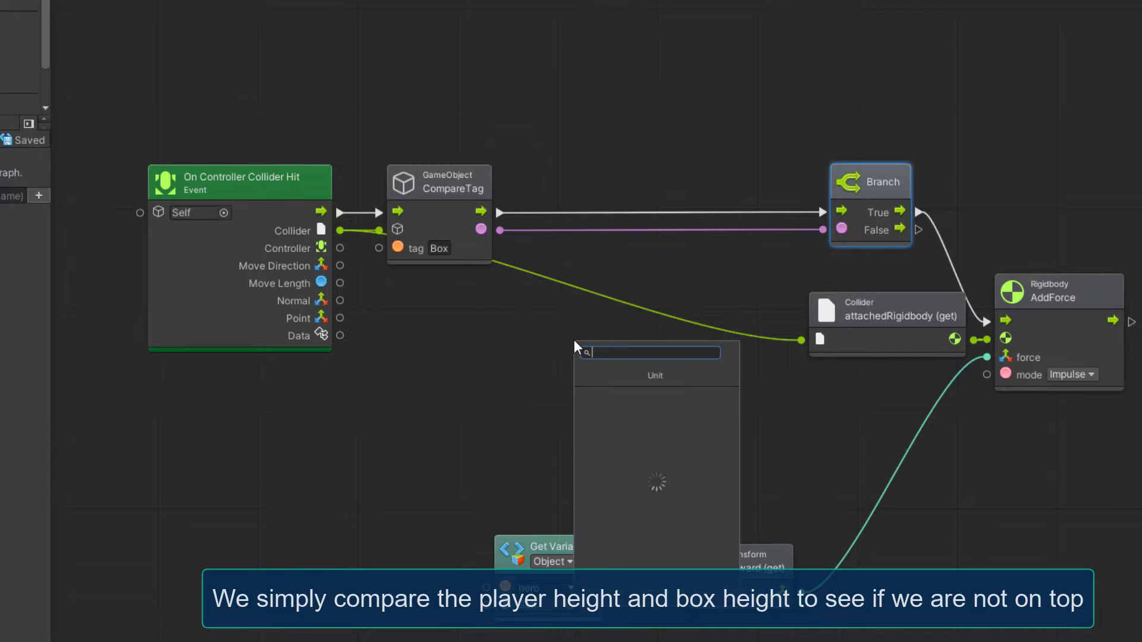
pyautogui.write('and')
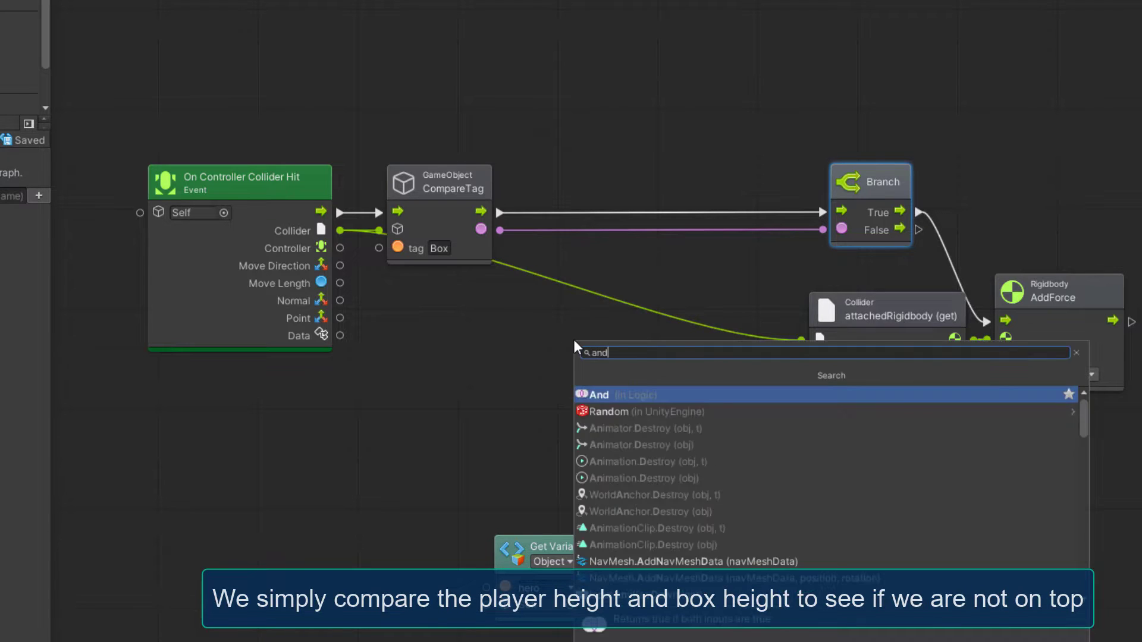
pyautogui.press('Return')
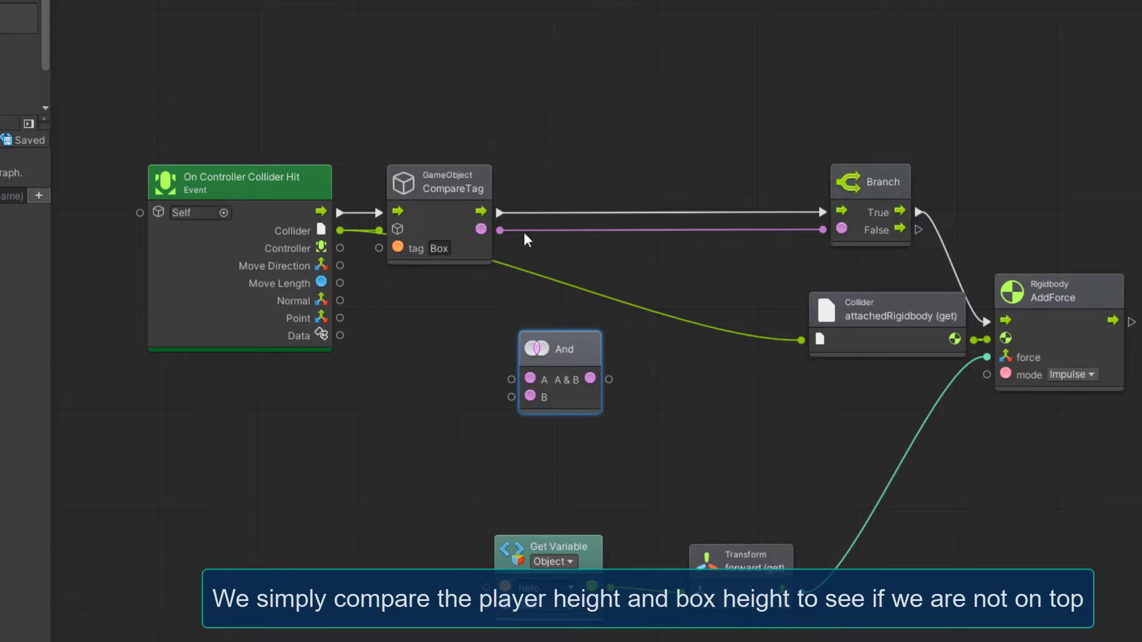
pyautogui.moveTo(501, 230); pyautogui.dragTo(512, 379)
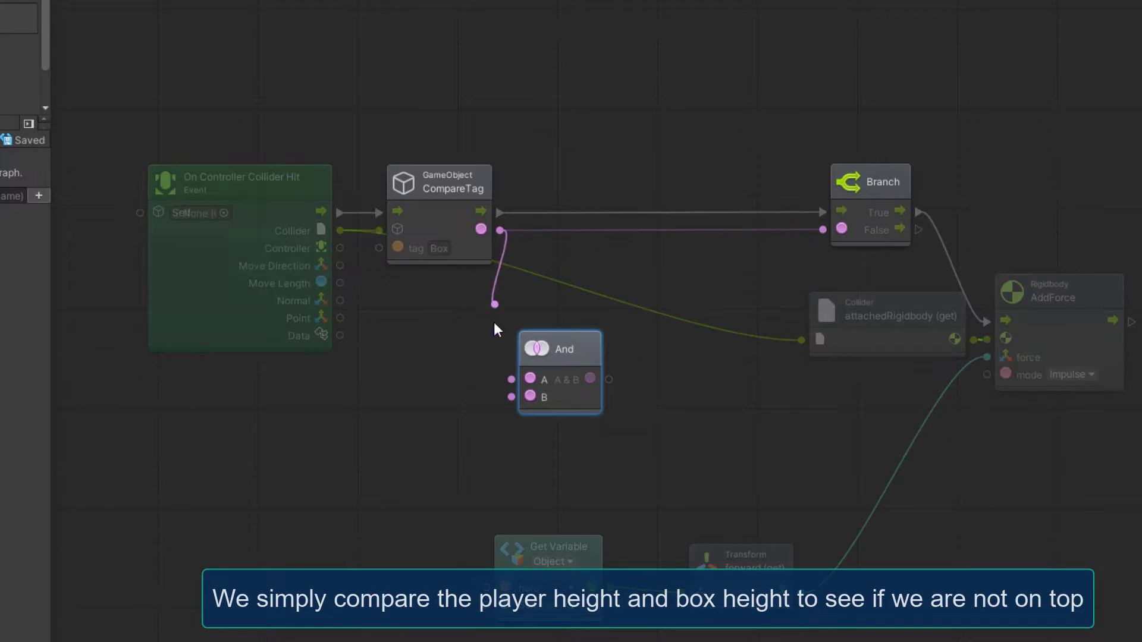
pyautogui.moveTo(609, 379); pyautogui.dragTo(823, 230)
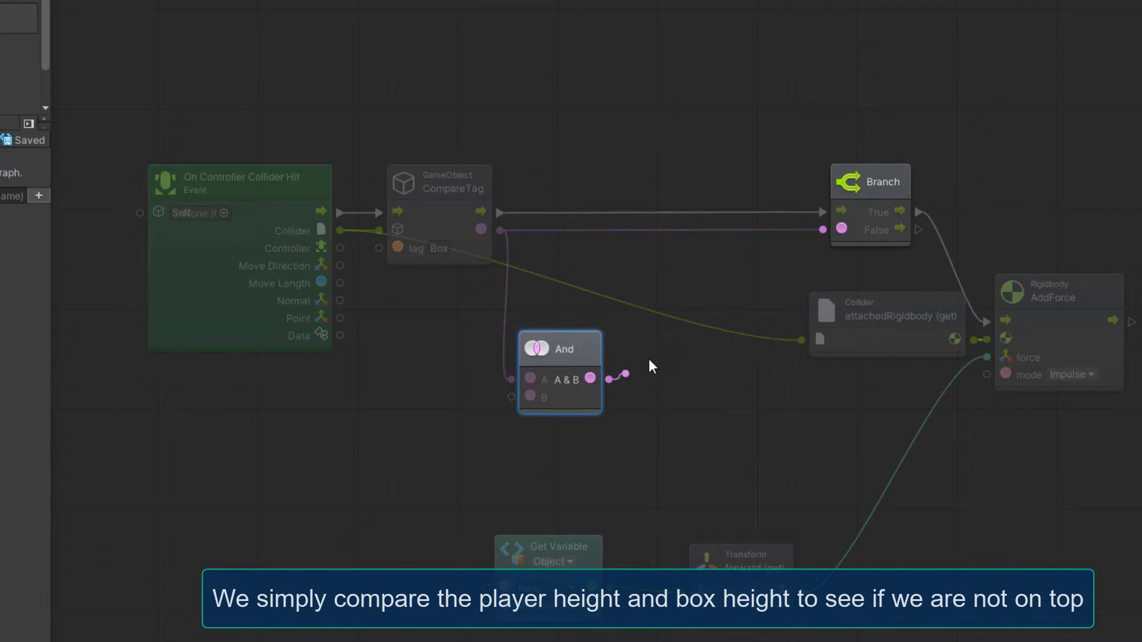
pyautogui.moveTo(595, 355); pyautogui.dragTo(671, 335)
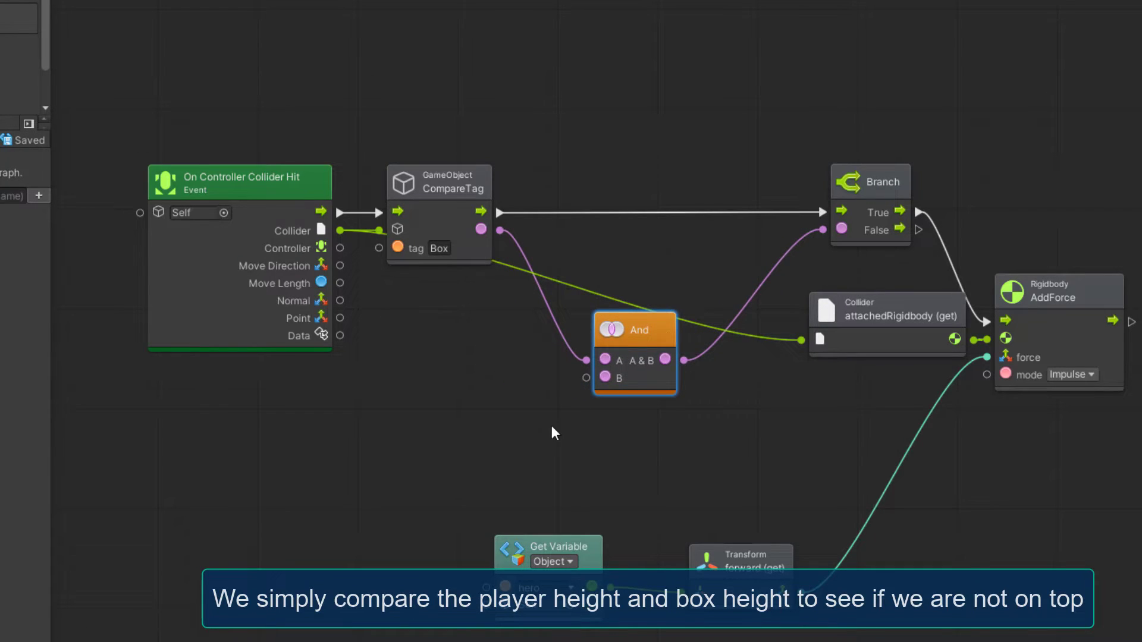
# Begin adding a node below the And node, searching for 'grater'
pyautogui.rightClick(448, 435)
pyautogui.click(494, 433)
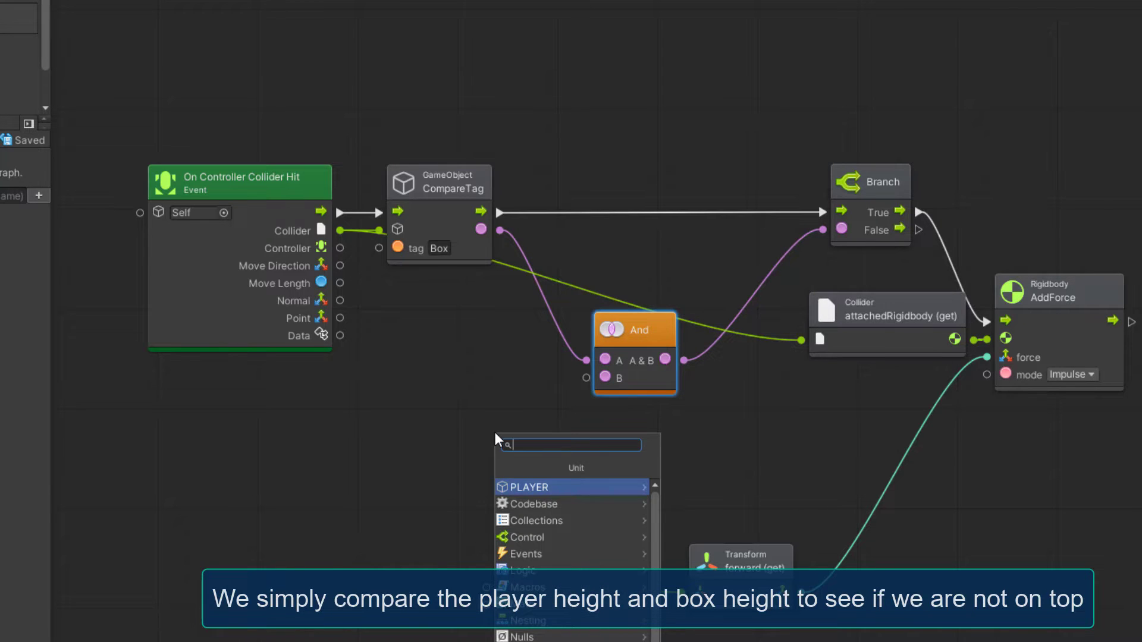
pyautogui.write('grater')
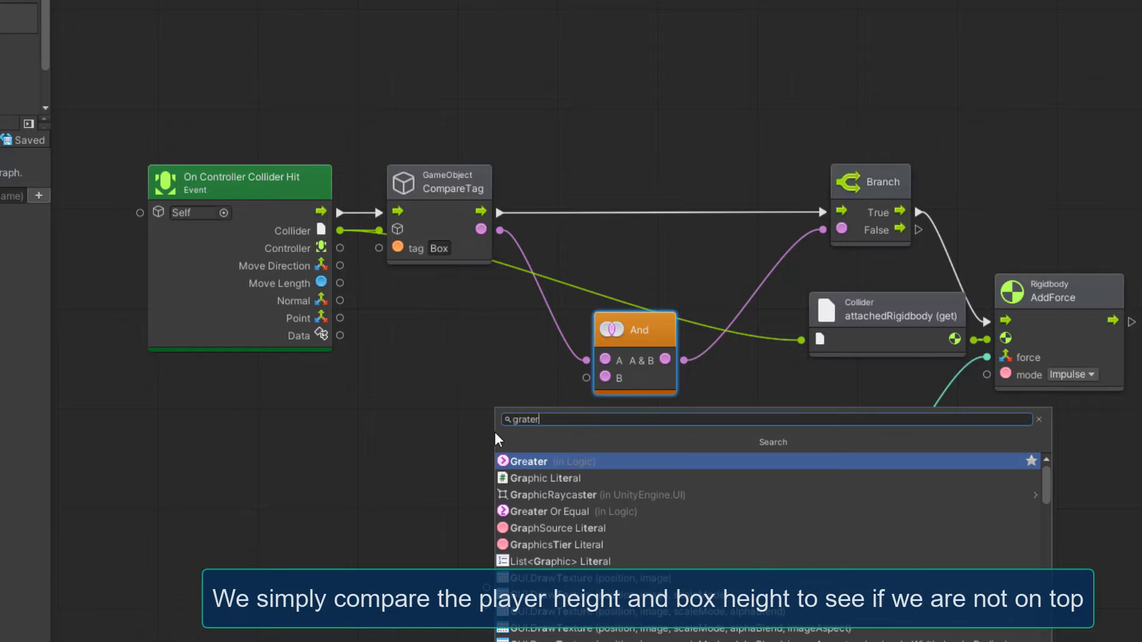
# Add the Greater node, wire its A>B result into And's B input, and reposition the collision event and Greater nodes
pyautogui.press('Return')
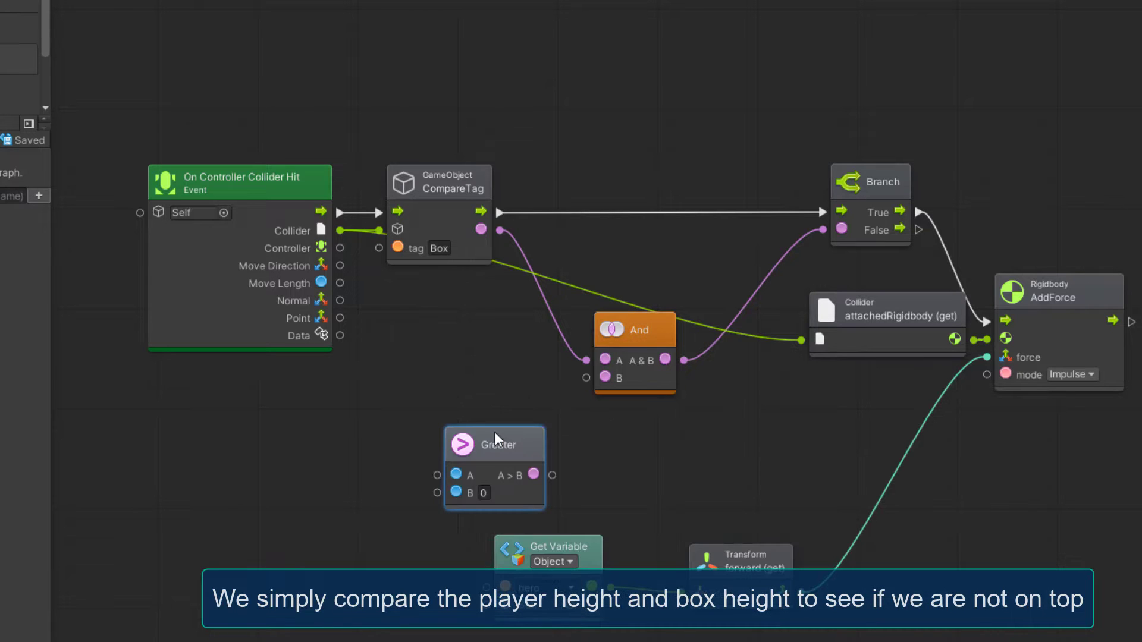
pyautogui.moveTo(553, 475); pyautogui.dragTo(585, 377)
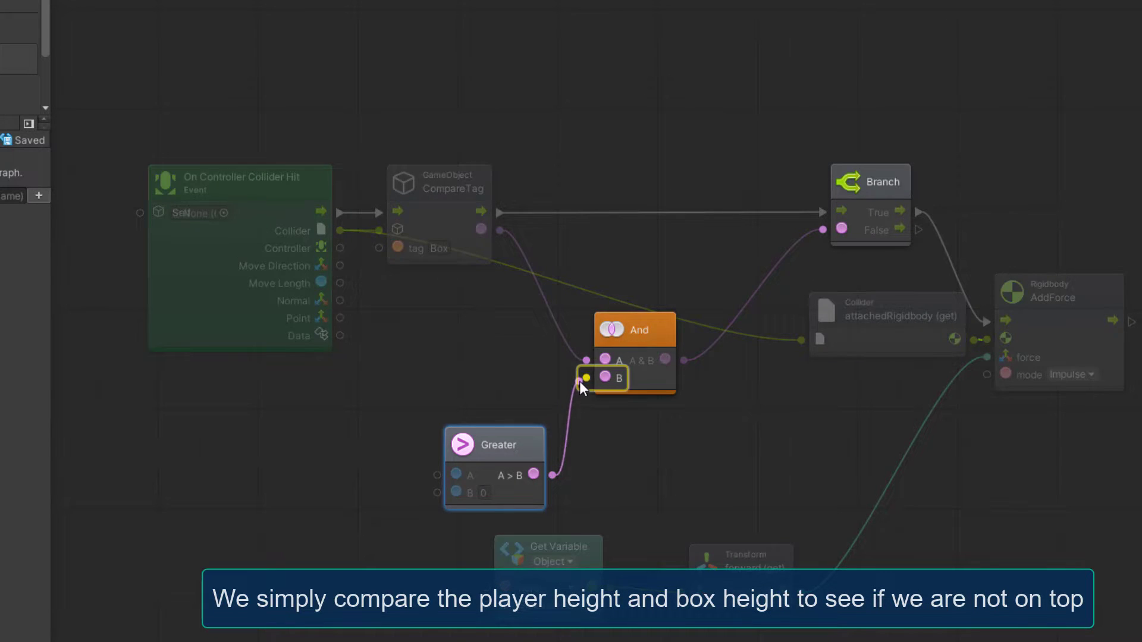
pyautogui.moveTo(309, 190); pyautogui.dragTo(225, 188)
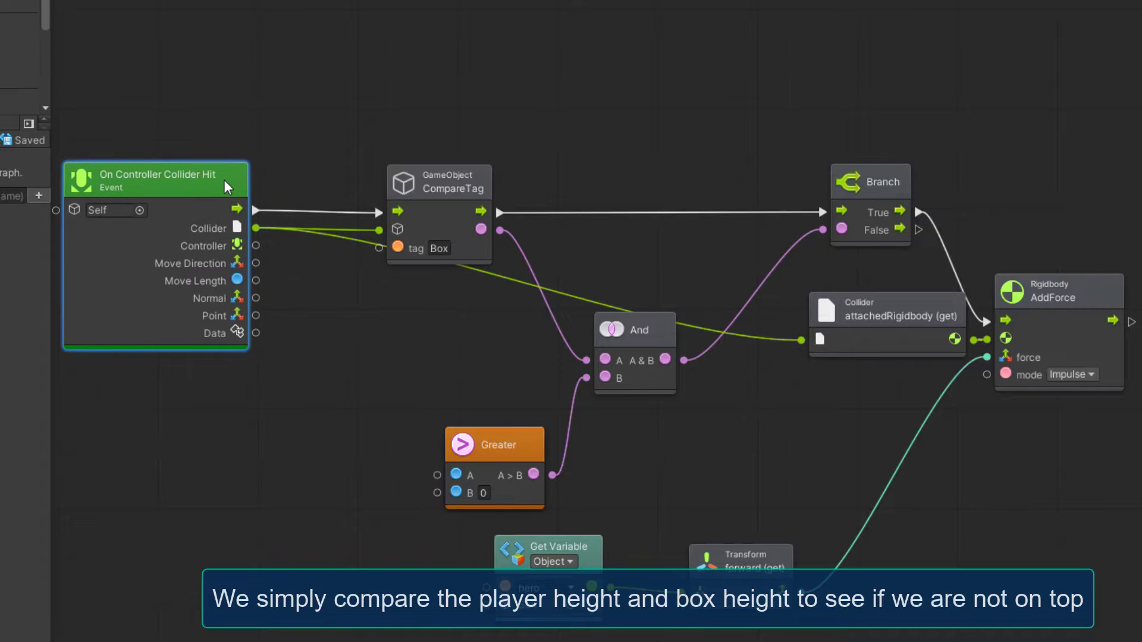
pyautogui.moveTo(503, 447)
pyautogui.mouseDown()
pyautogui.moveTo(465, 353)
pyautogui.moveTo(475, 402)
pyautogui.mouseUp()
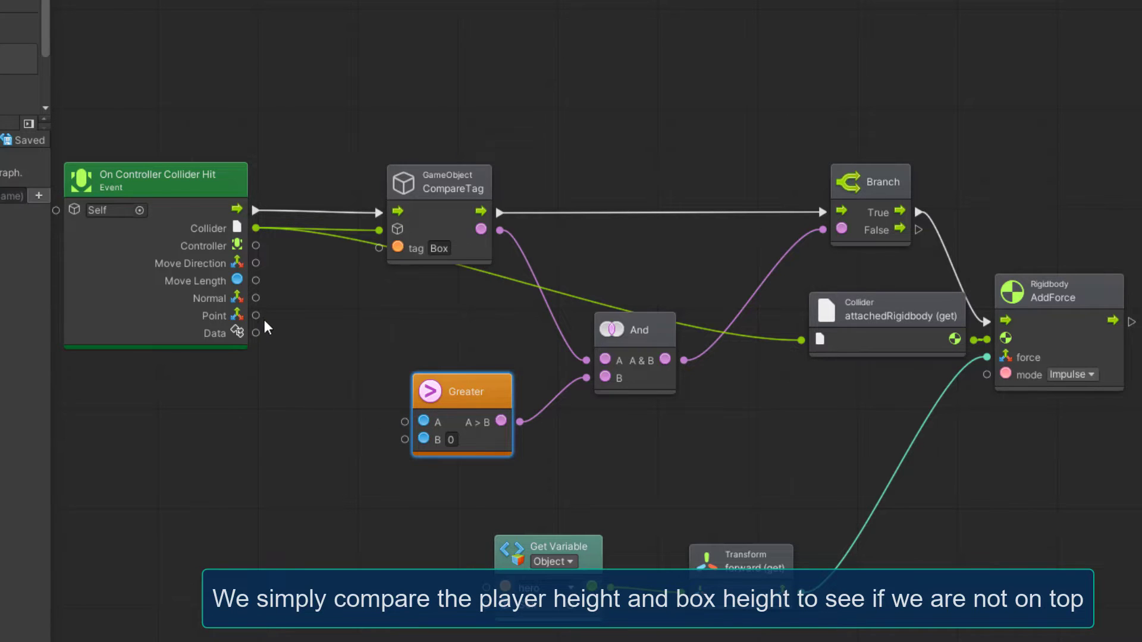
pyautogui.moveTo(256, 315); pyautogui.dragTo(234, 455)
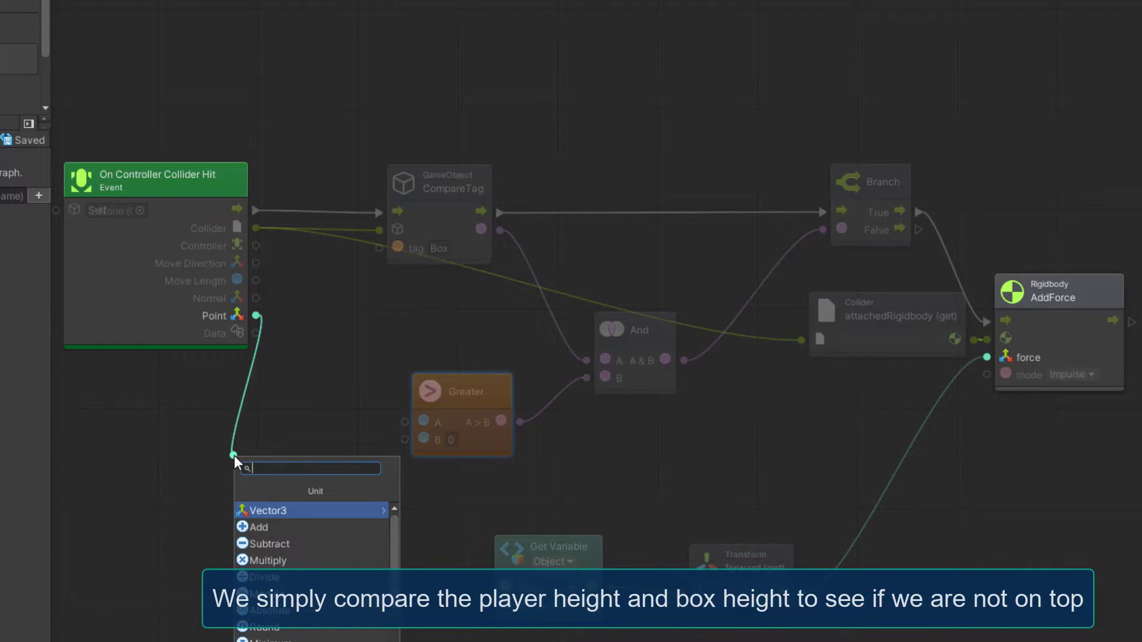
# Create a Vector3 y (get) node from the collision Point and wire it into Greater's A input
pyautogui.write('vector')
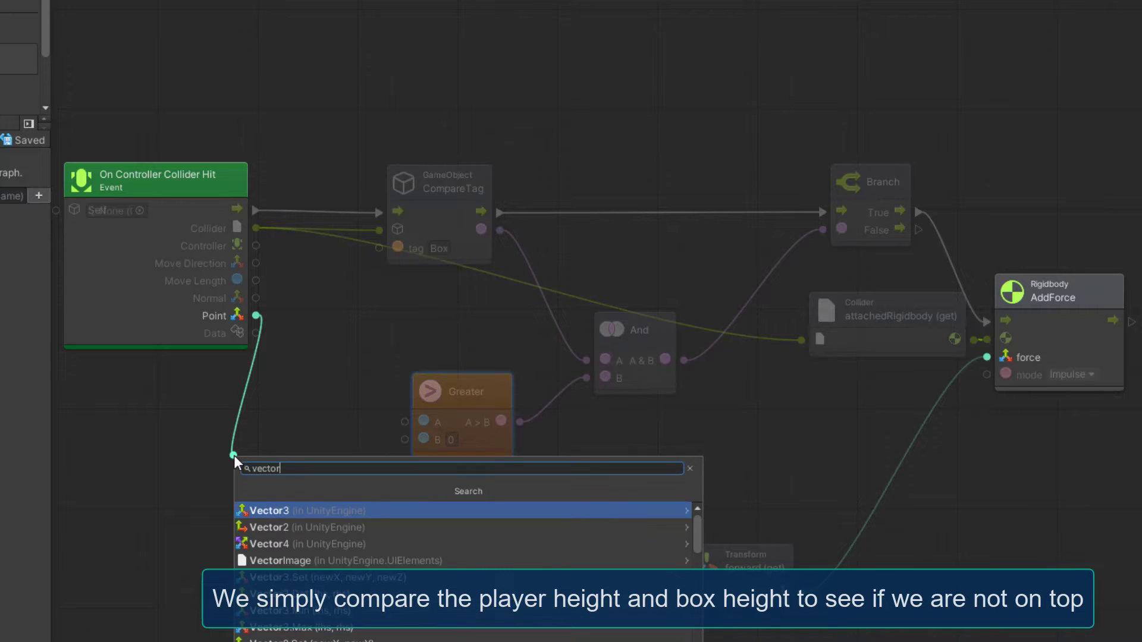
pyautogui.write('3 gety')
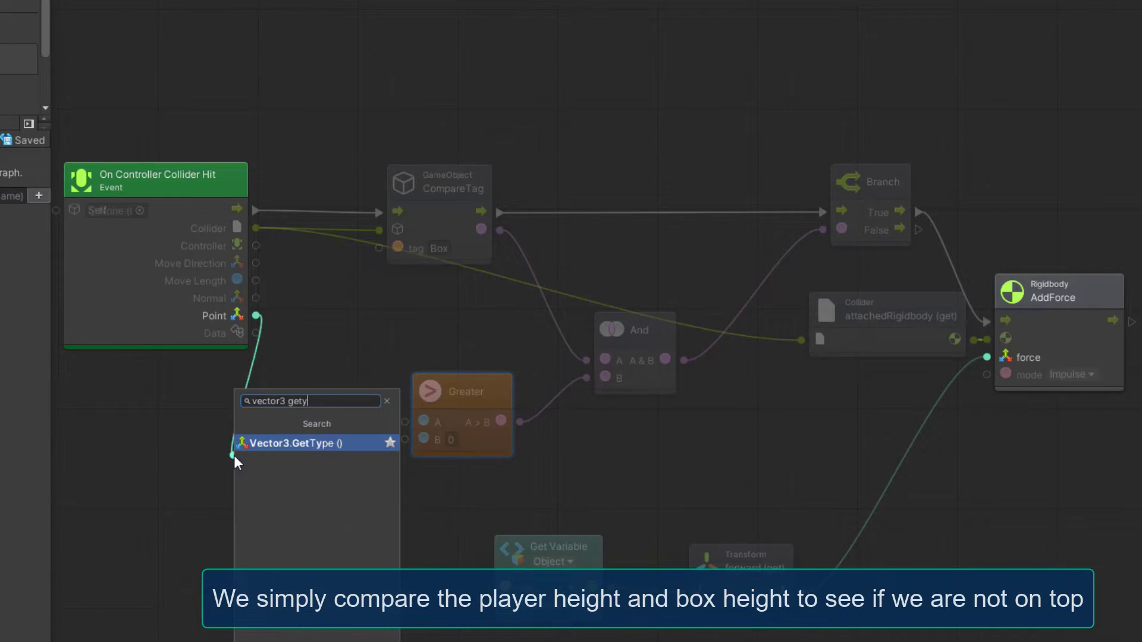
pyautogui.press('BackSpace')
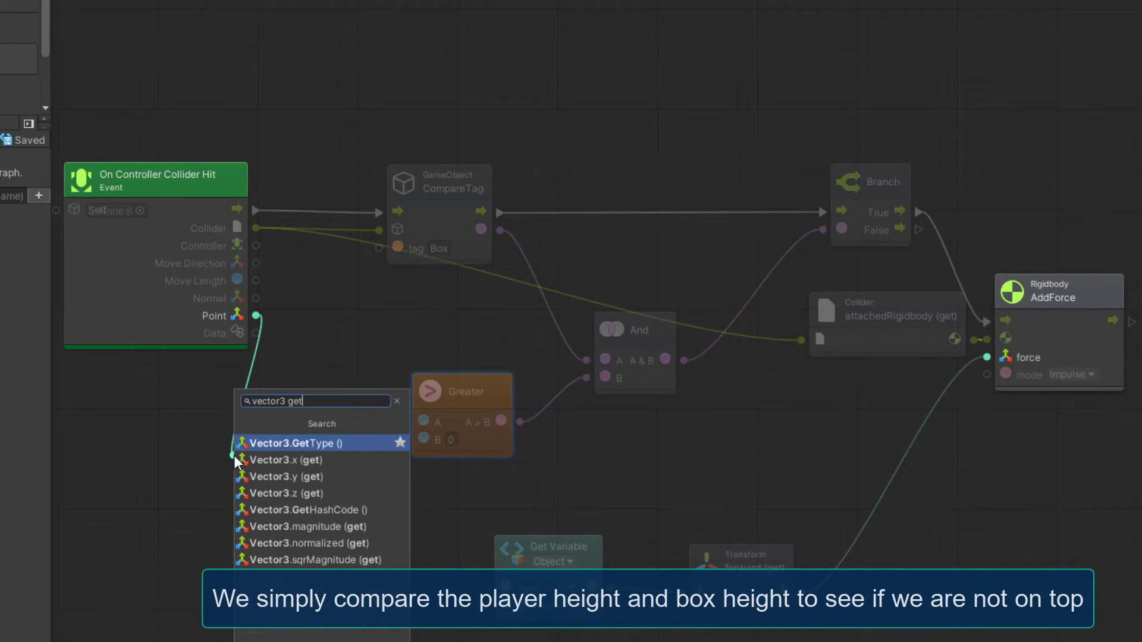
pyautogui.press('Down')
pyautogui.press('Down')
pyautogui.press('Return')
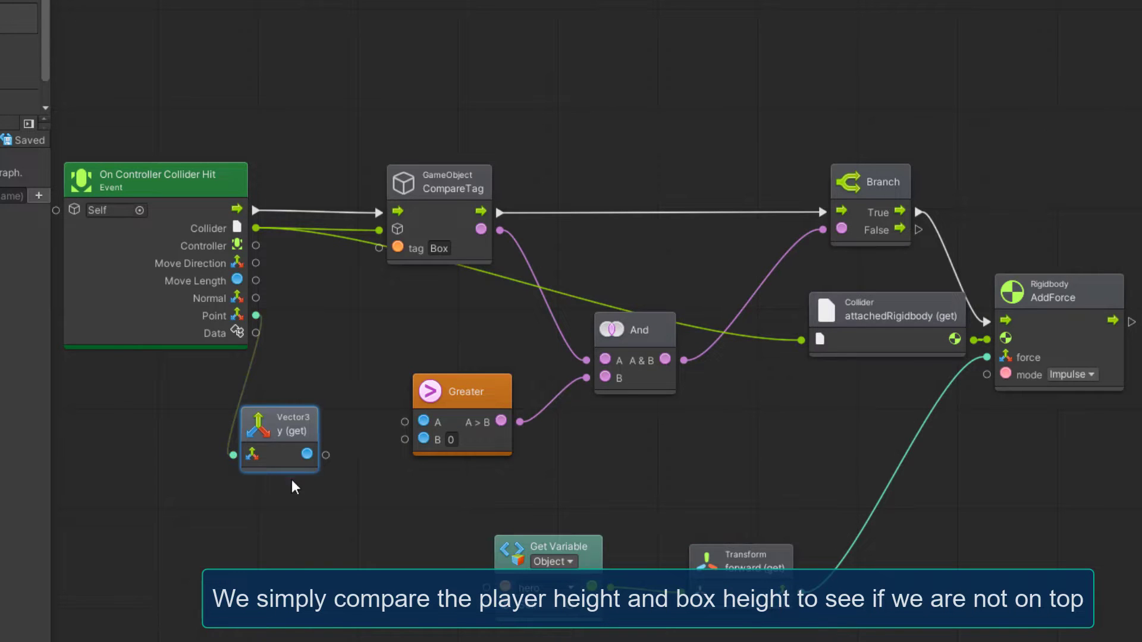
pyautogui.moveTo(327, 454); pyautogui.dragTo(405, 422)
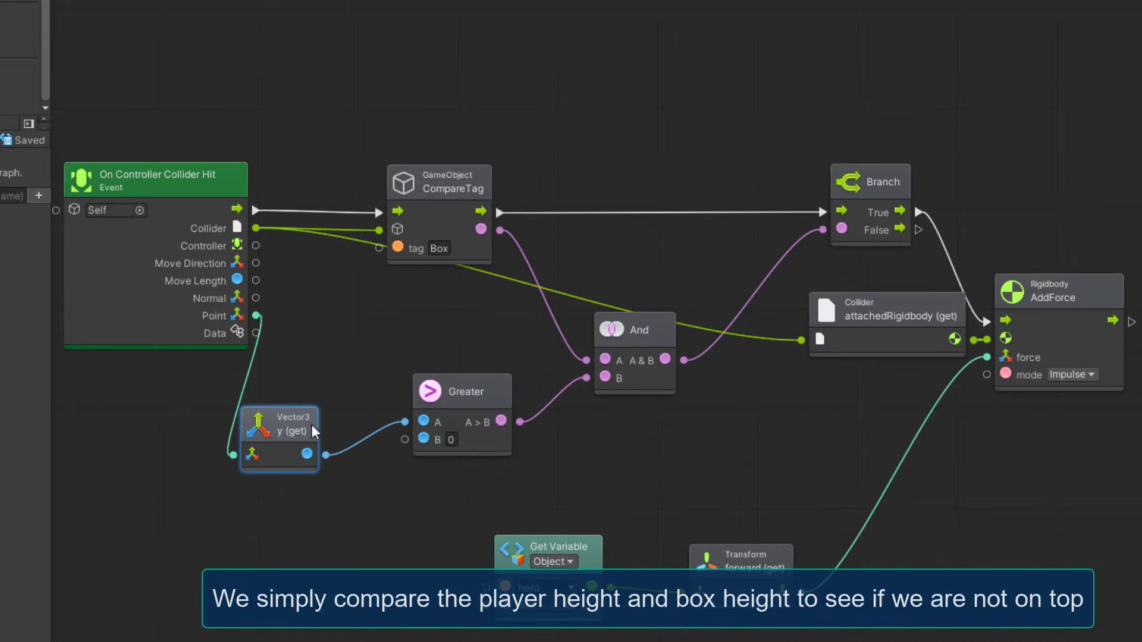
pyautogui.moveTo(311, 424); pyautogui.dragTo(356, 391)
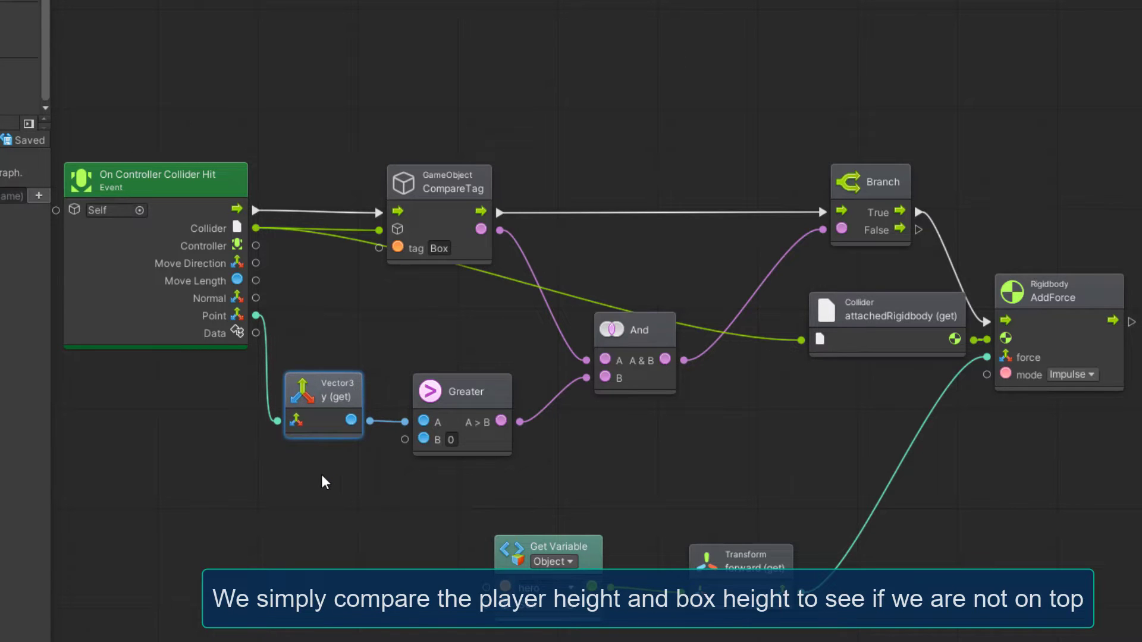
# Duplicate the Vector3 y getter and place the copy down-left
pyautogui.moveTo(312, 476); pyautogui.dragTo(372, 459, button='middle')
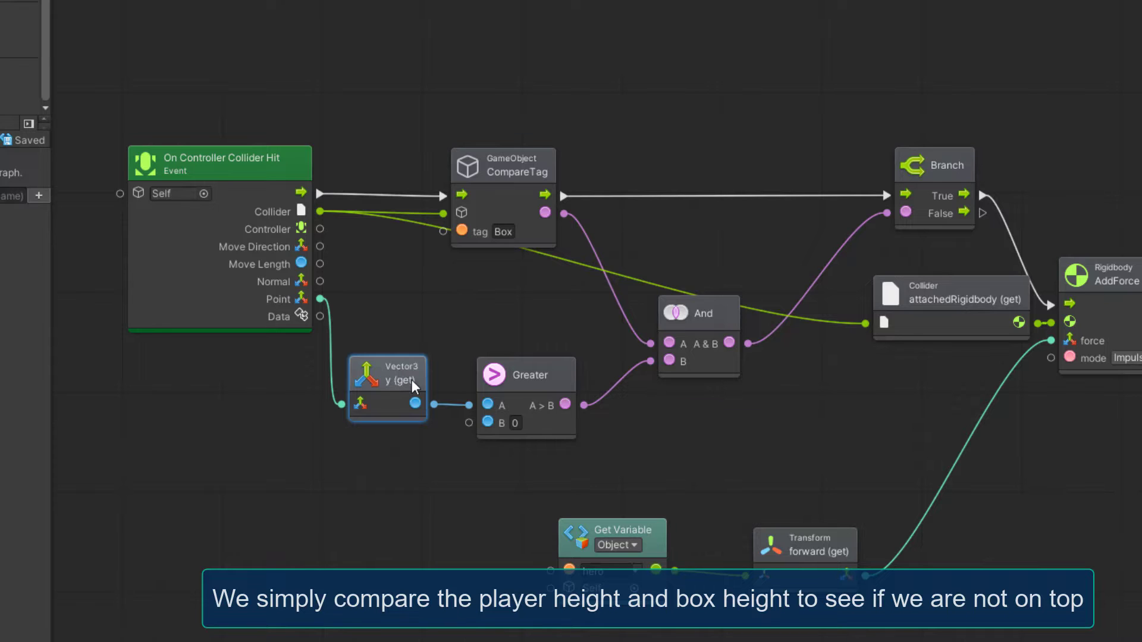
pyautogui.hotkey('ctrl', 'd')
pyautogui.moveTo(722, 336); pyautogui.dragTo(327, 482)
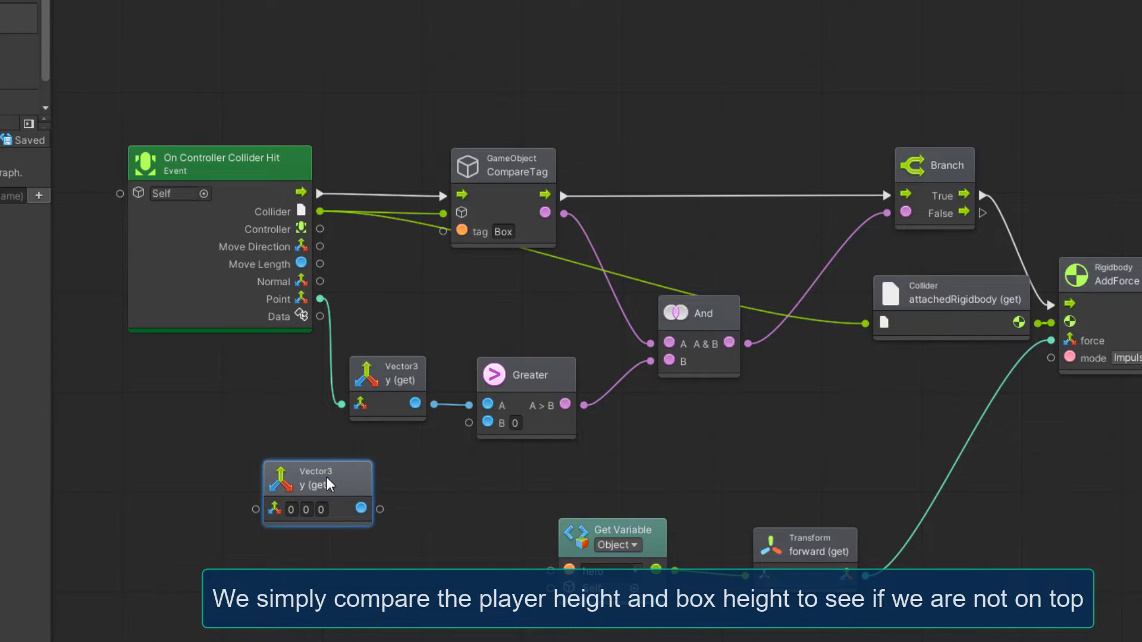
# Add a Transform position (get) node and wire the player's position into the copied y getter
pyautogui.rightClick(176, 475)
pyautogui.click(227, 482)
pyautogui.write('transfor')
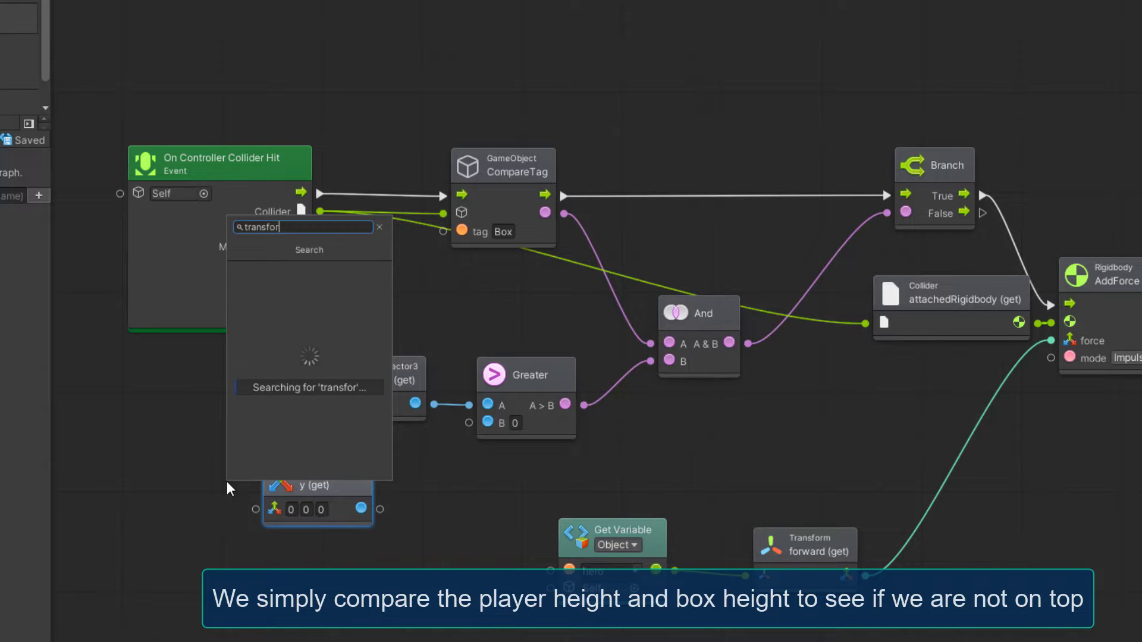
pyautogui.write('m pos')
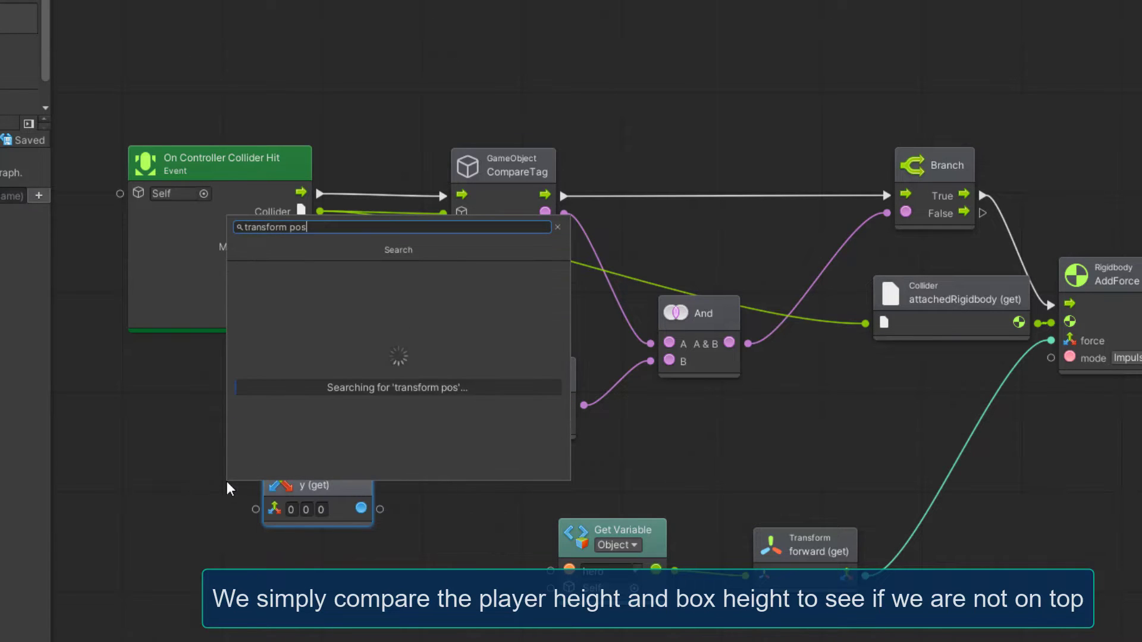
pyautogui.press('Return')
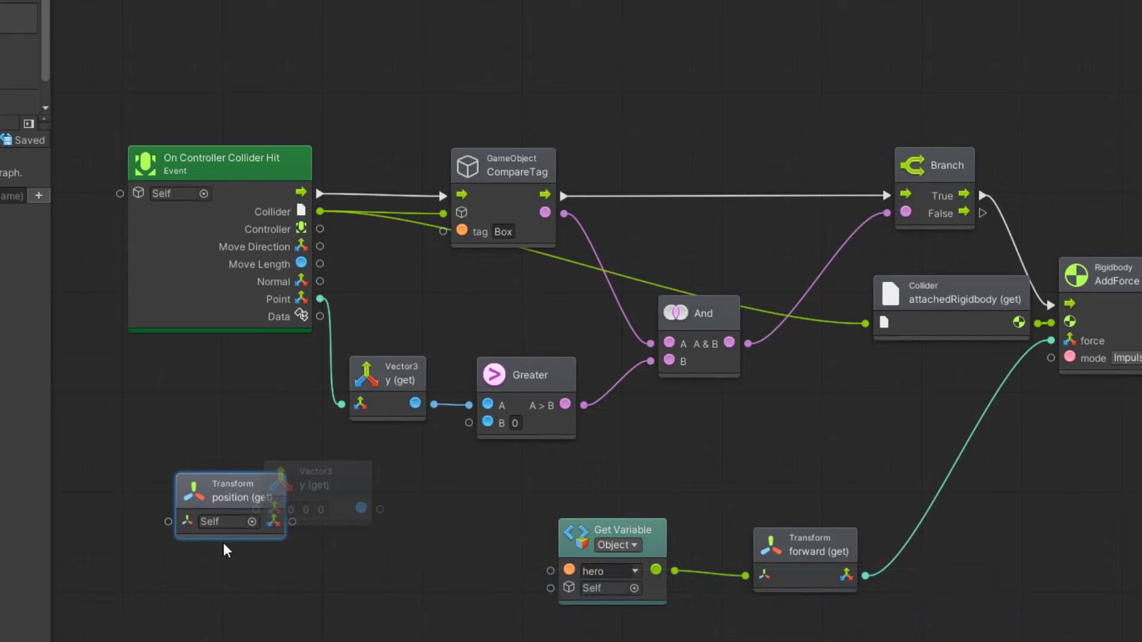
pyautogui.moveTo(196, 480); pyautogui.dragTo(136, 476)
pyautogui.moveTo(206, 510); pyautogui.dragTo(255, 509)
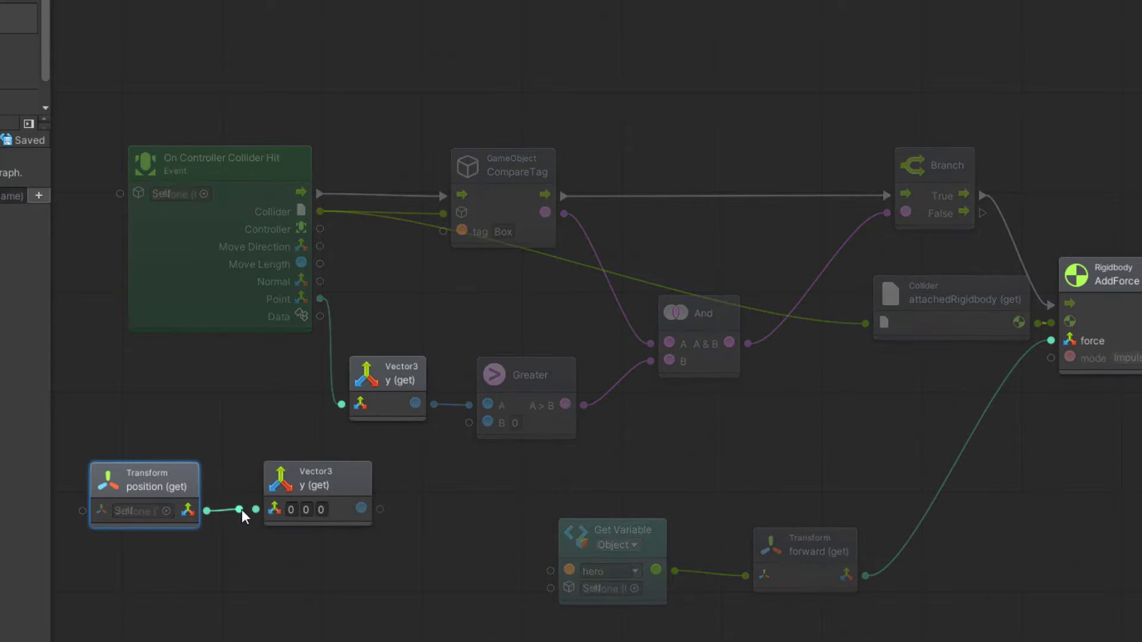
pyautogui.click(306, 473)
pyautogui.moveTo(306, 474); pyautogui.dragTo(280, 474)
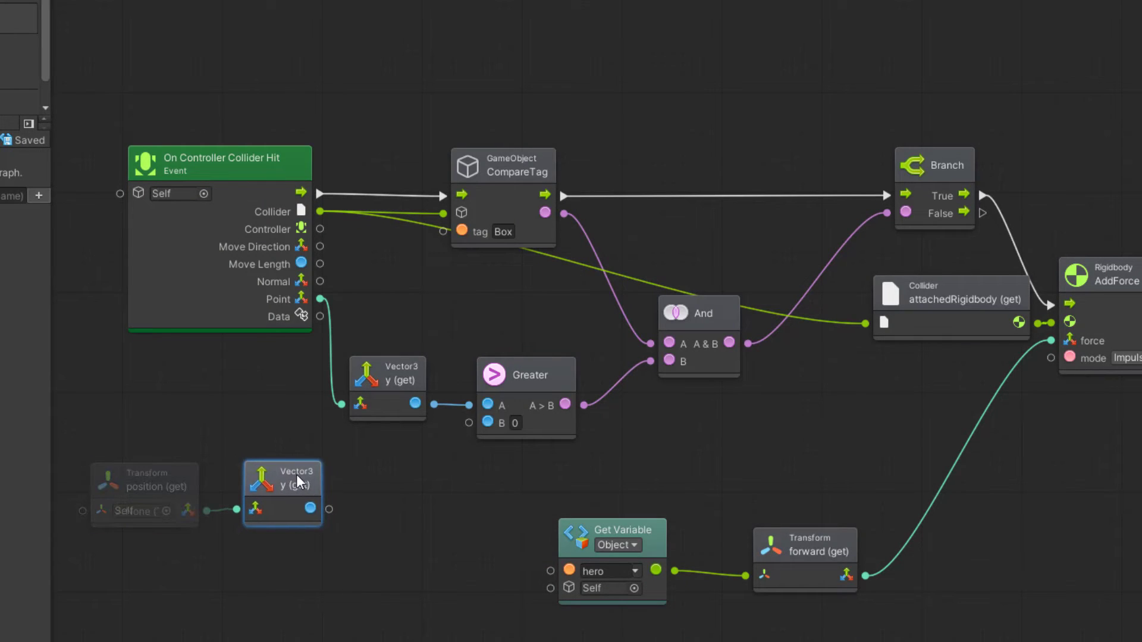
# Add a scalar Subtract node taking the player's height as A, placed beside Greater
pyautogui.rightClick(370, 488)
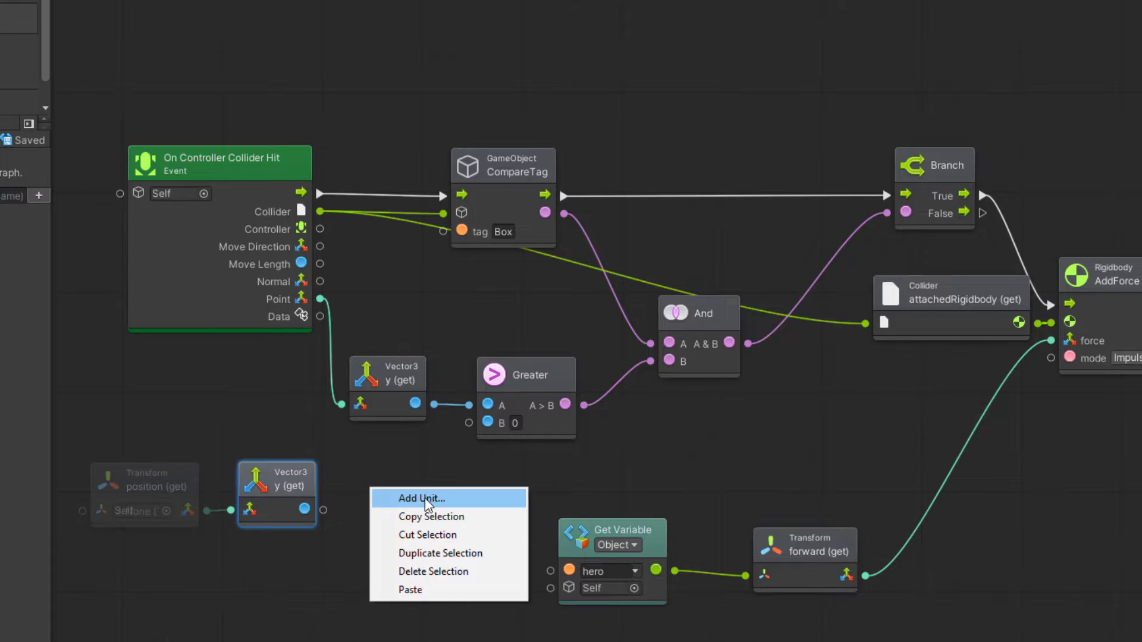
pyautogui.click(426, 498)
pyautogui.write('s')
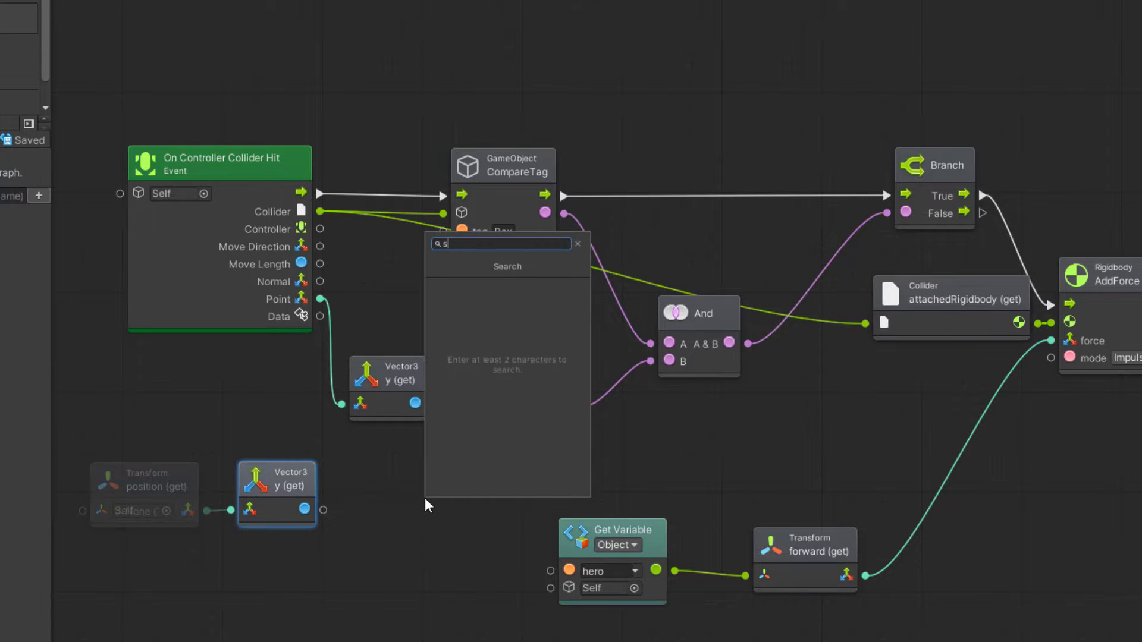
pyautogui.write('ubtra')
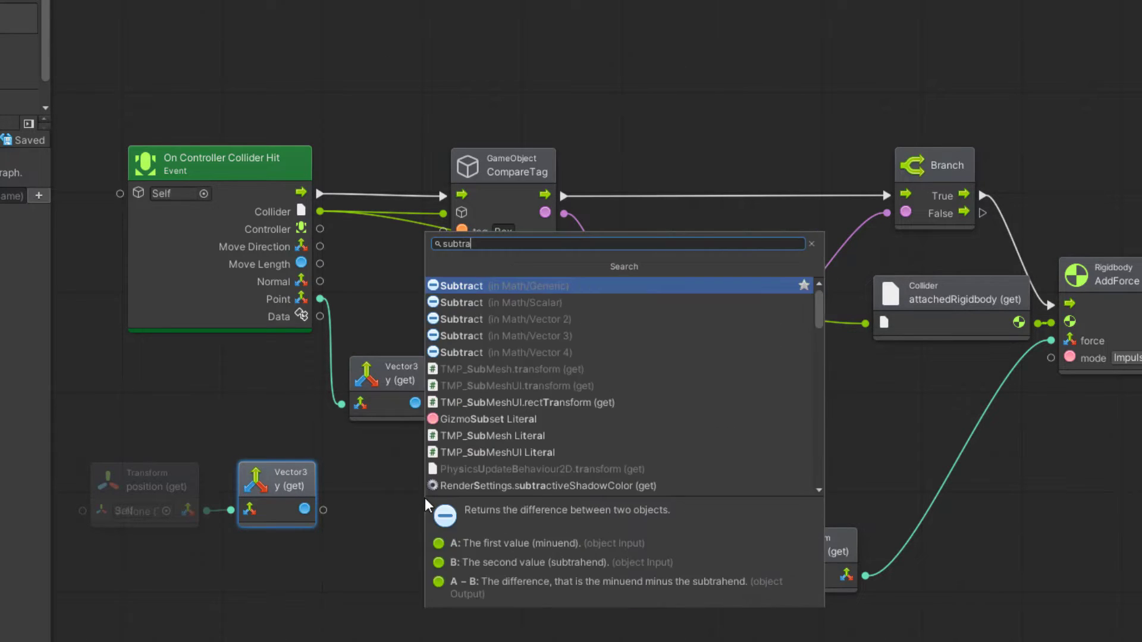
pyautogui.press('Down')
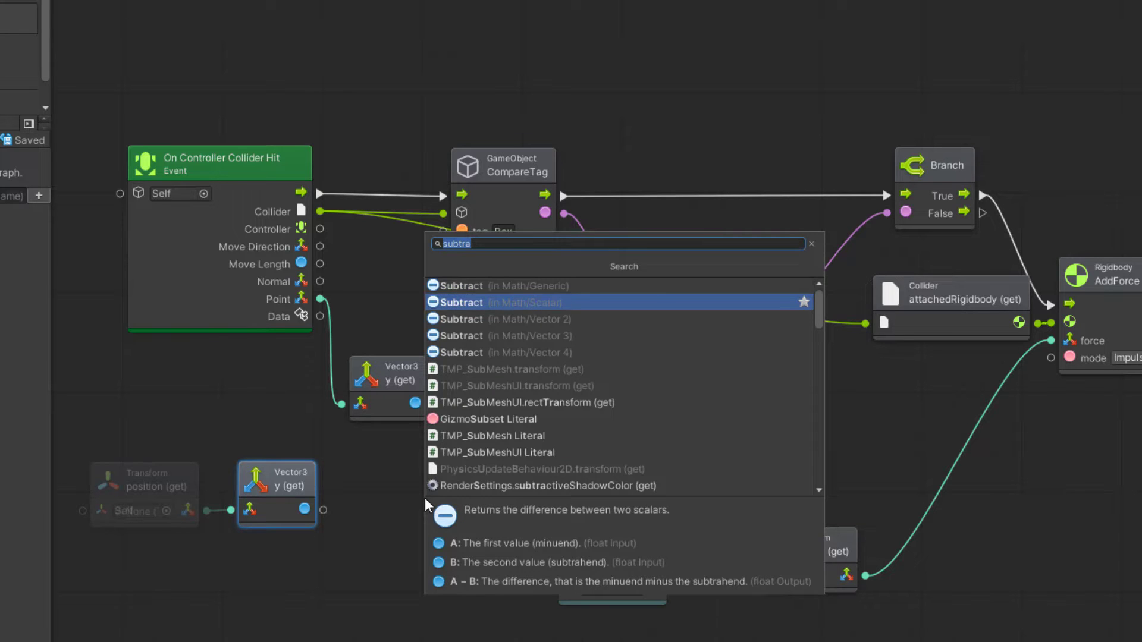
pyautogui.press('Return')
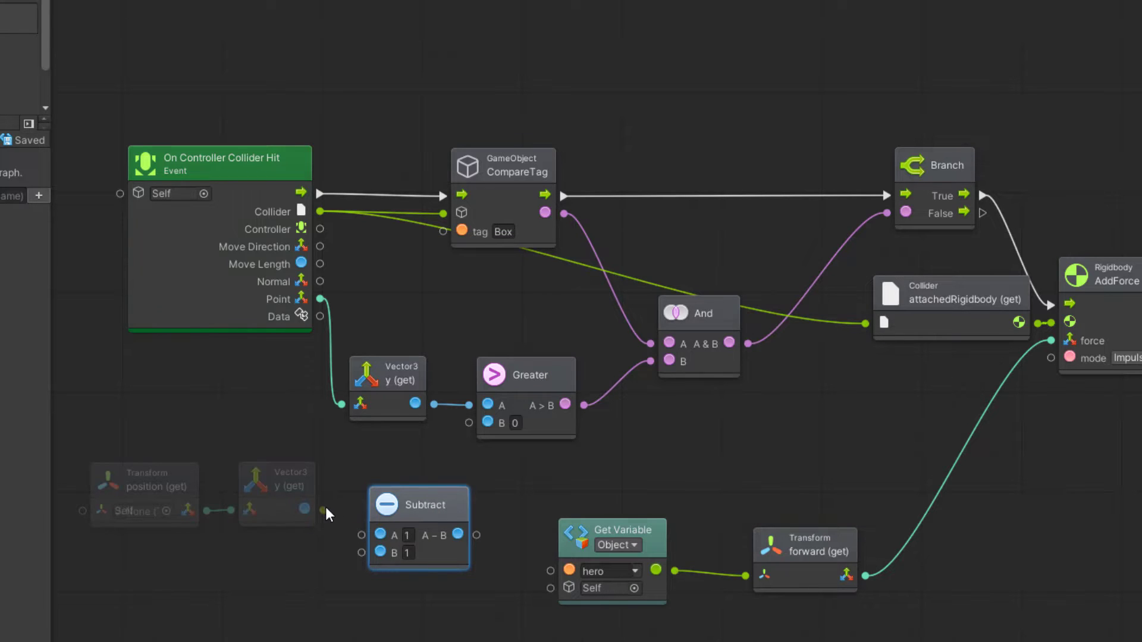
pyautogui.moveTo(324, 511); pyautogui.dragTo(361, 534)
pyautogui.moveTo(436, 516)
pyautogui.mouseDown()
pyautogui.moveTo(419, 487)
pyautogui.moveTo(476, 423)
pyautogui.mouseUp()
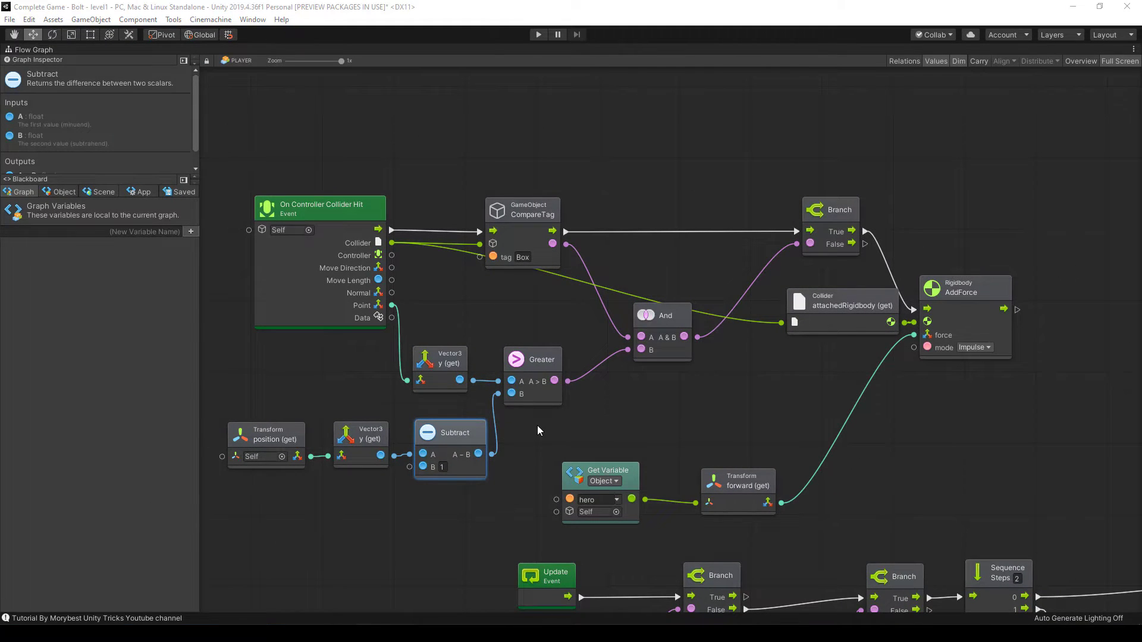
pyautogui.hotkey('shift', 'space')
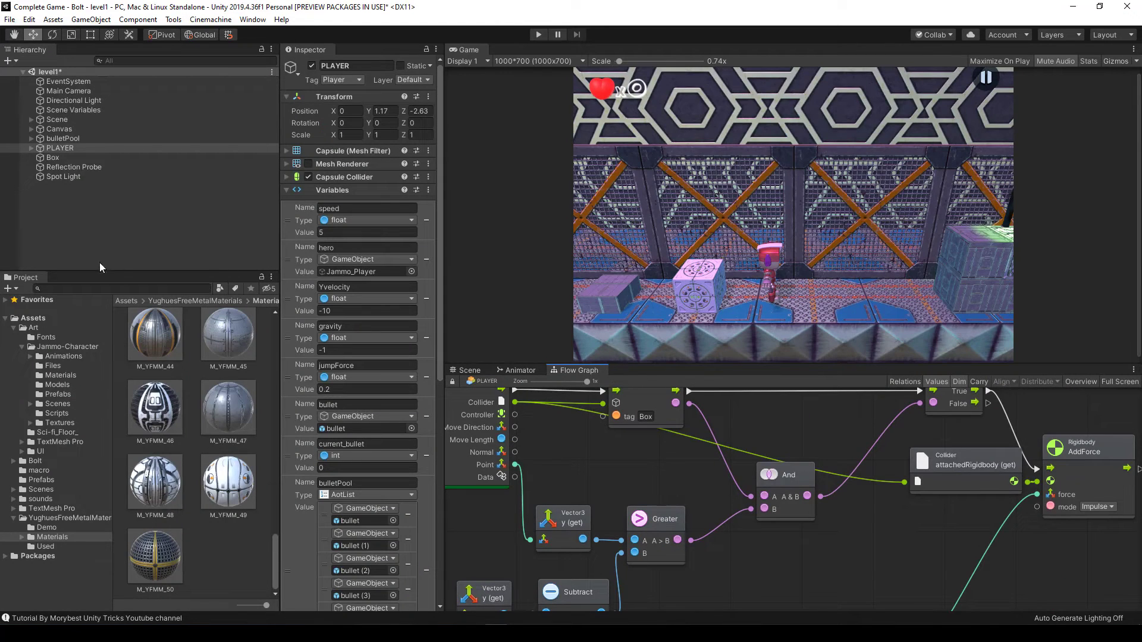
pyautogui.click(62, 158)
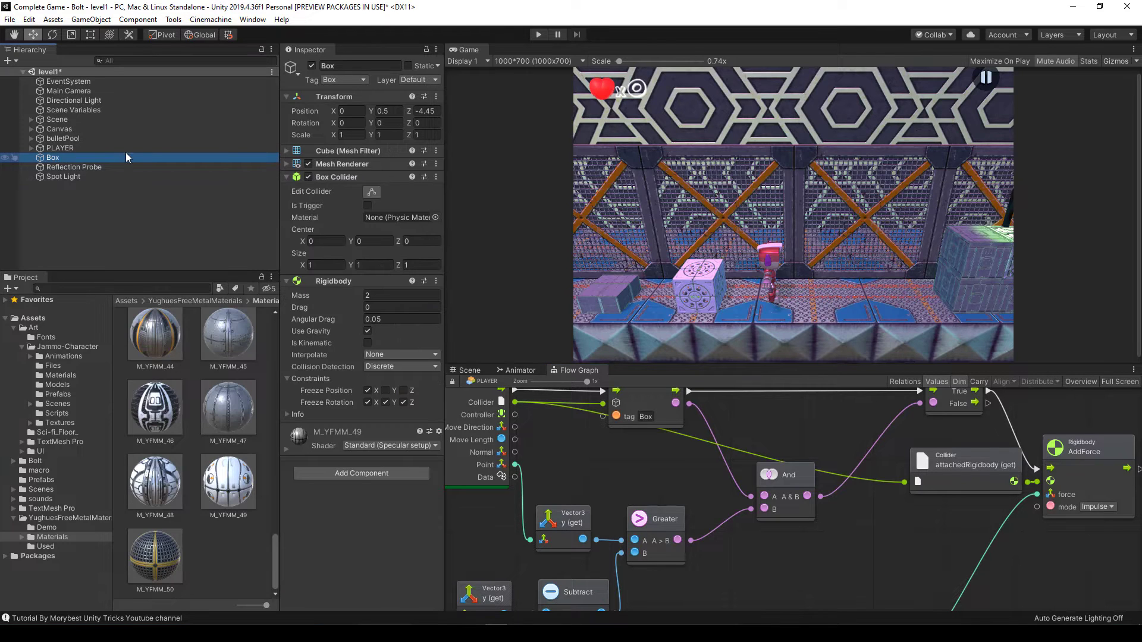
pyautogui.click(389, 111)
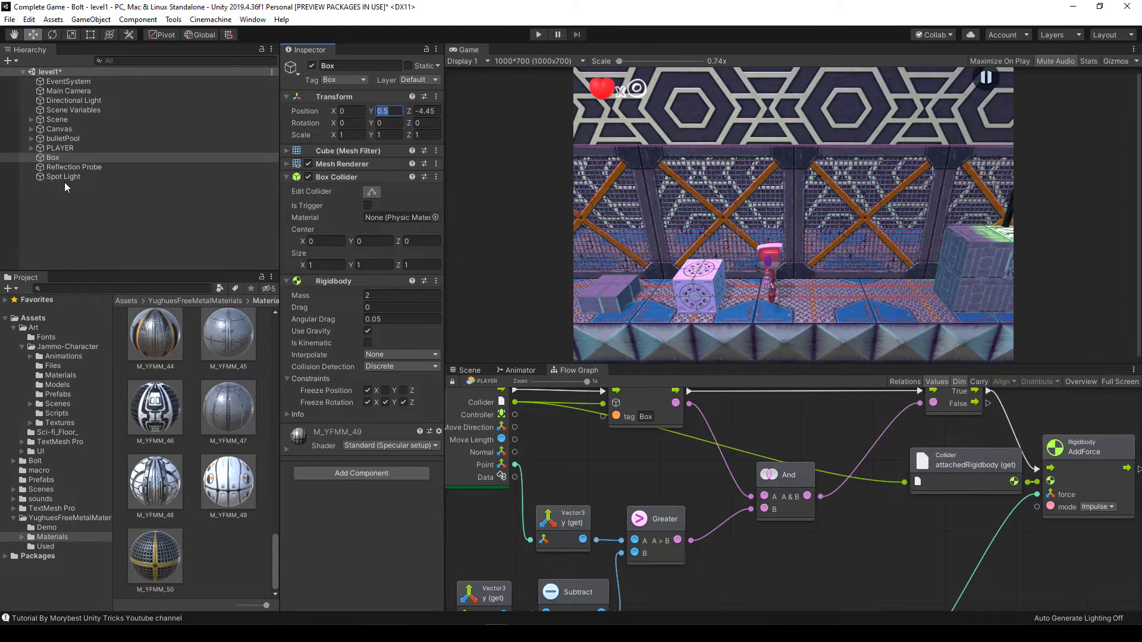
pyautogui.click(70, 151)
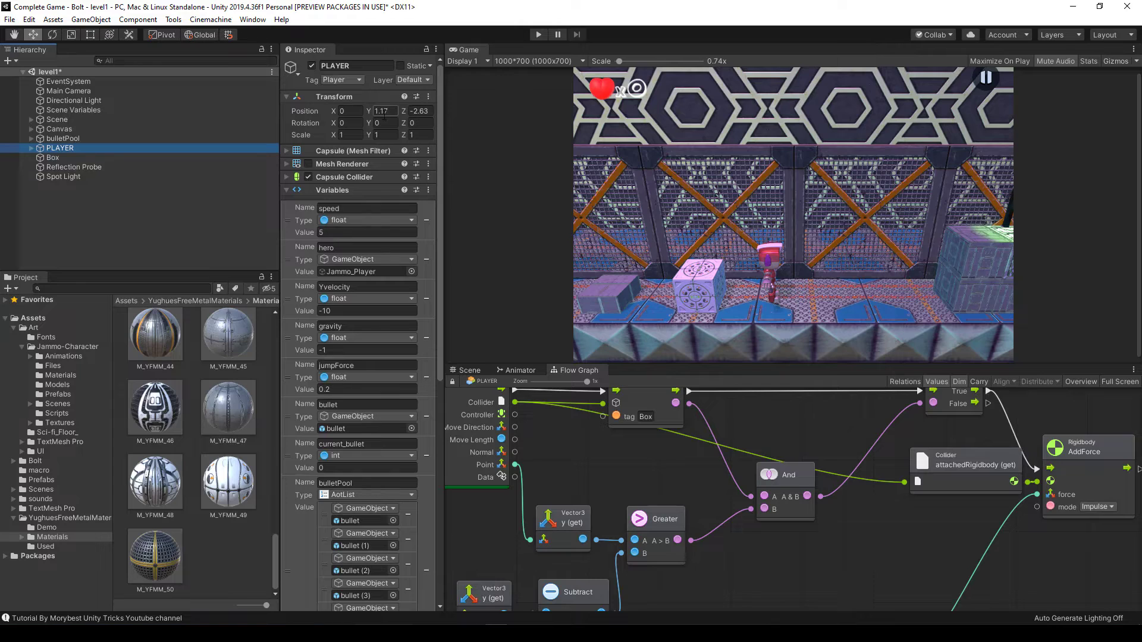
pyautogui.click(383, 112)
pyautogui.hotkey('shift', 'space')
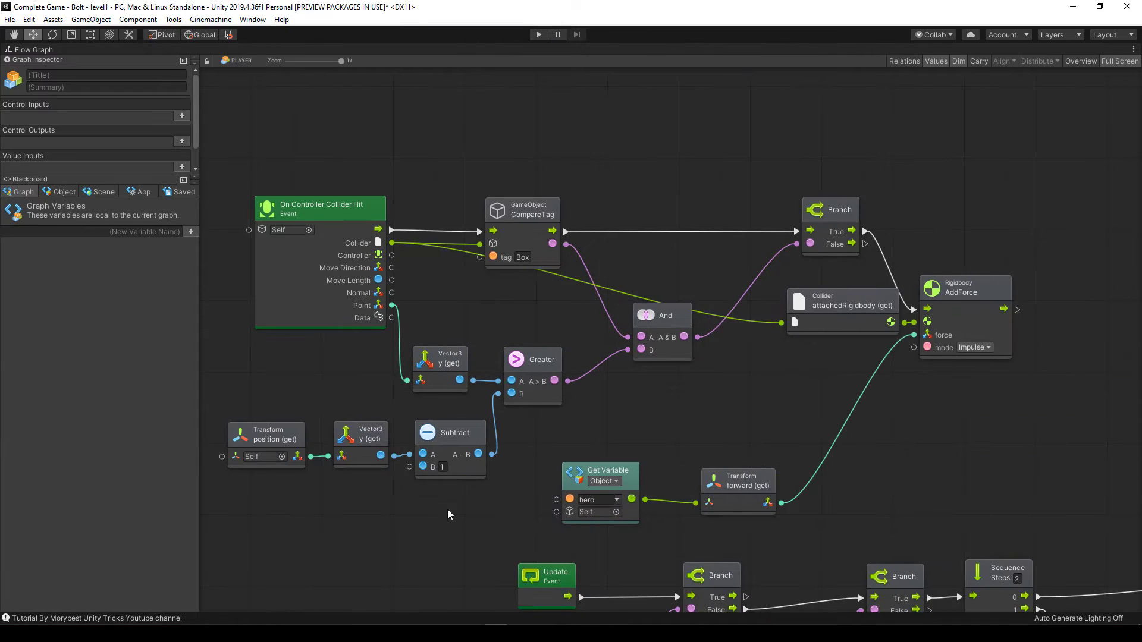
# Set the Subtract value to 0.8, enter Play mode and restore the editor layout
pyautogui.hotkey('ctrl', 'p')
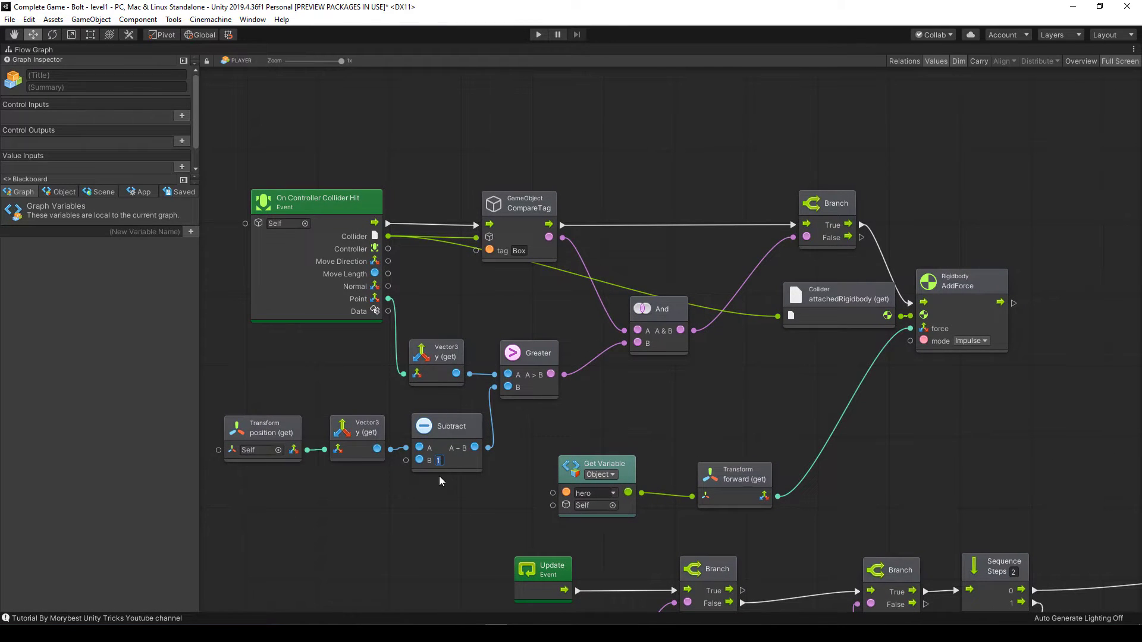
pyautogui.write('0.8')
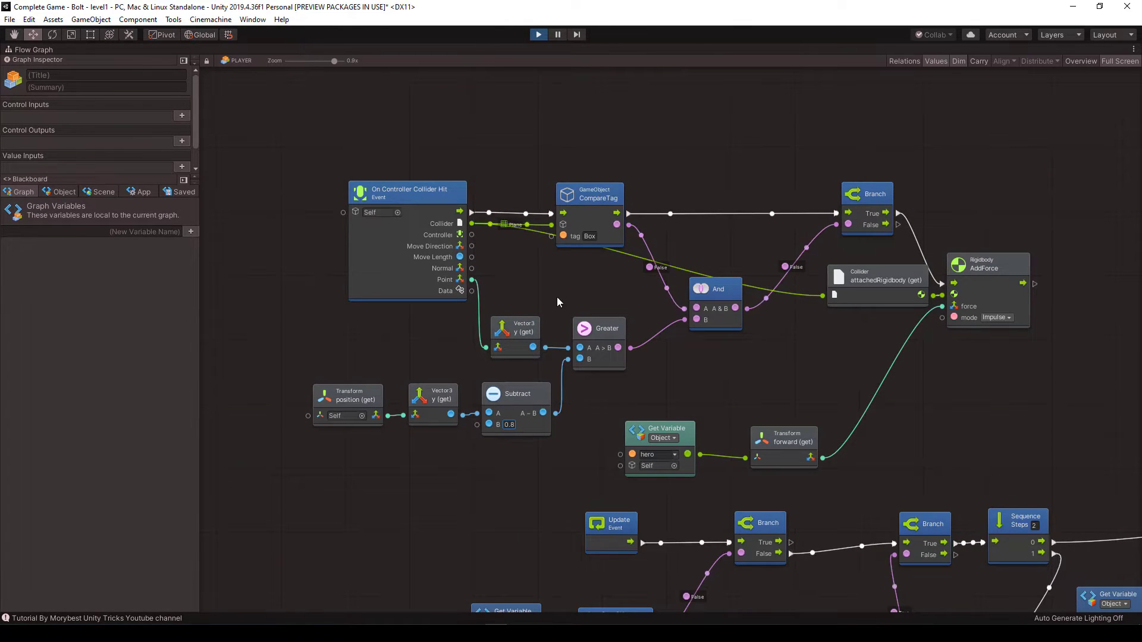
pyautogui.hotkey('shift', 'space')
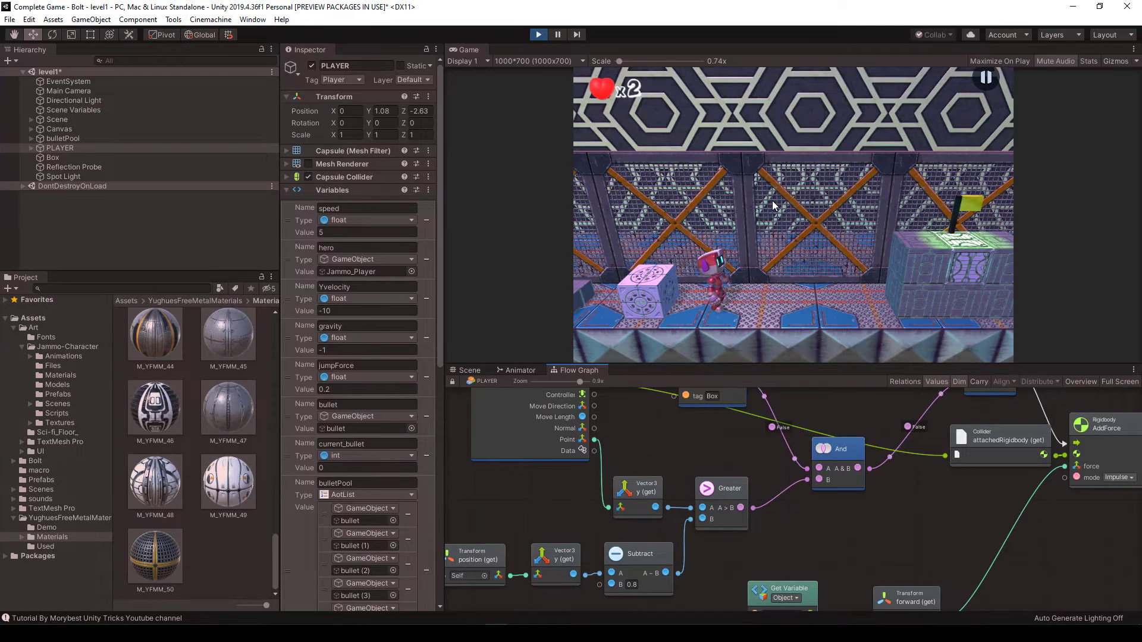
# Walk the character past the box, jump onto the flag platform and next block, then walk back left
pyautogui.press('d')
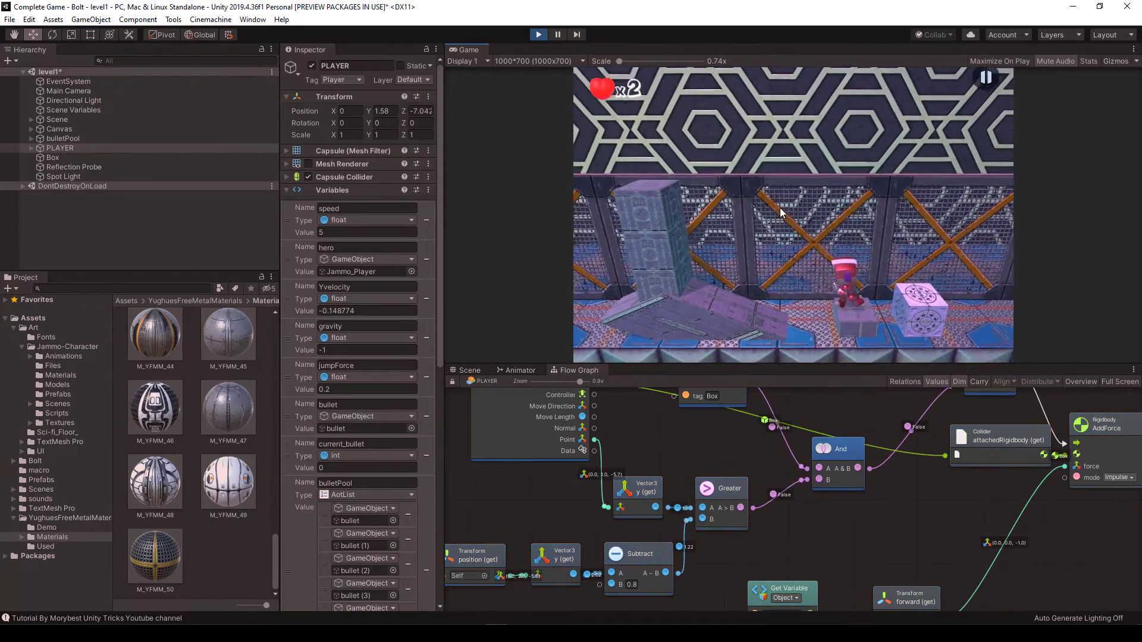
pyautogui.press('space')
pyautogui.press('d')
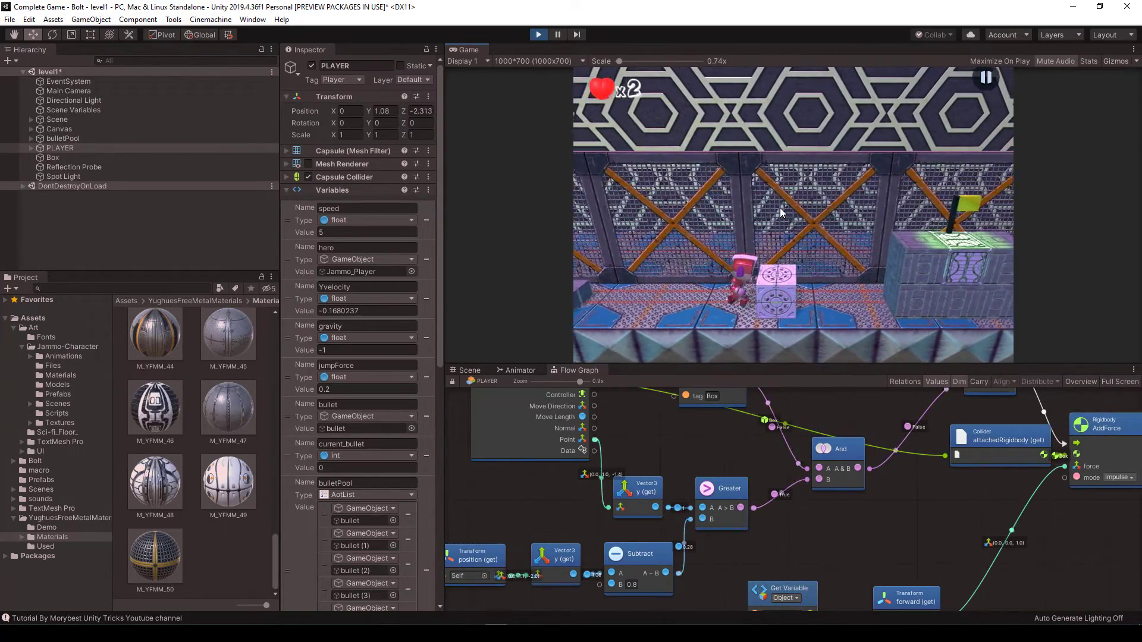
pyautogui.press('space')
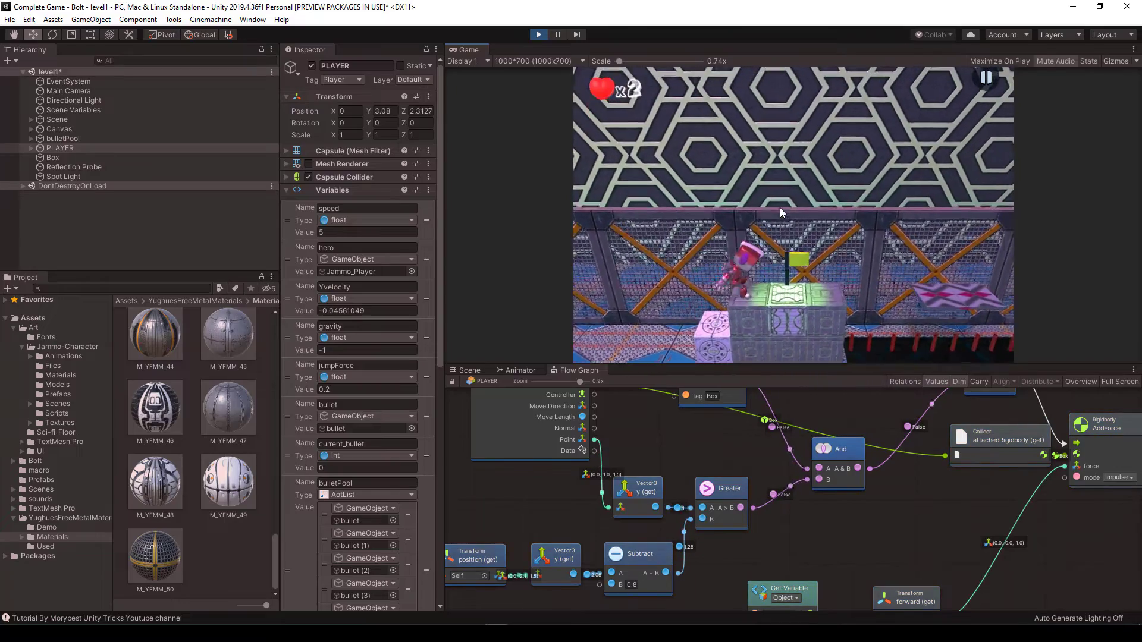
pyautogui.press('d')
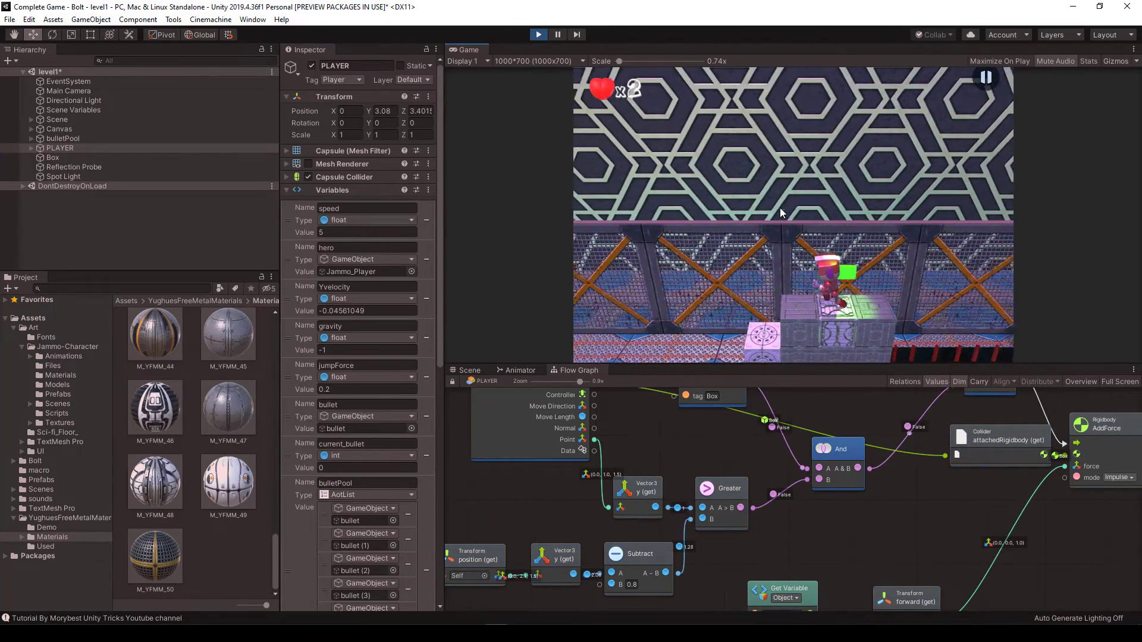
pyautogui.press('a')
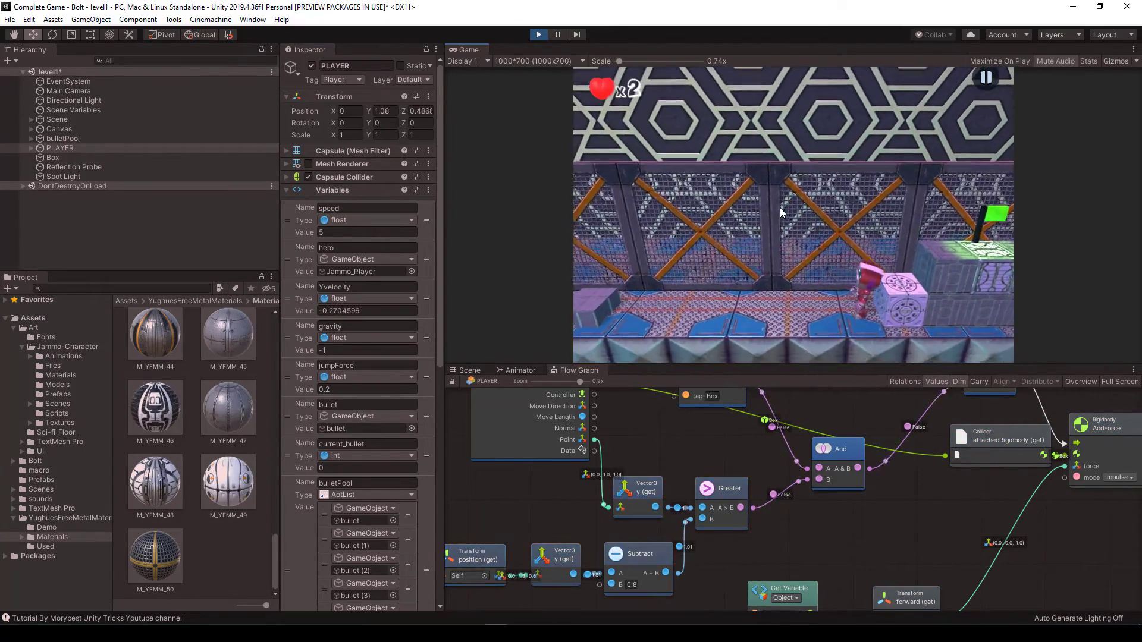
# Stop the play test and pan the flow graph to the empty space right of AddForce
pyautogui.click(539, 34)
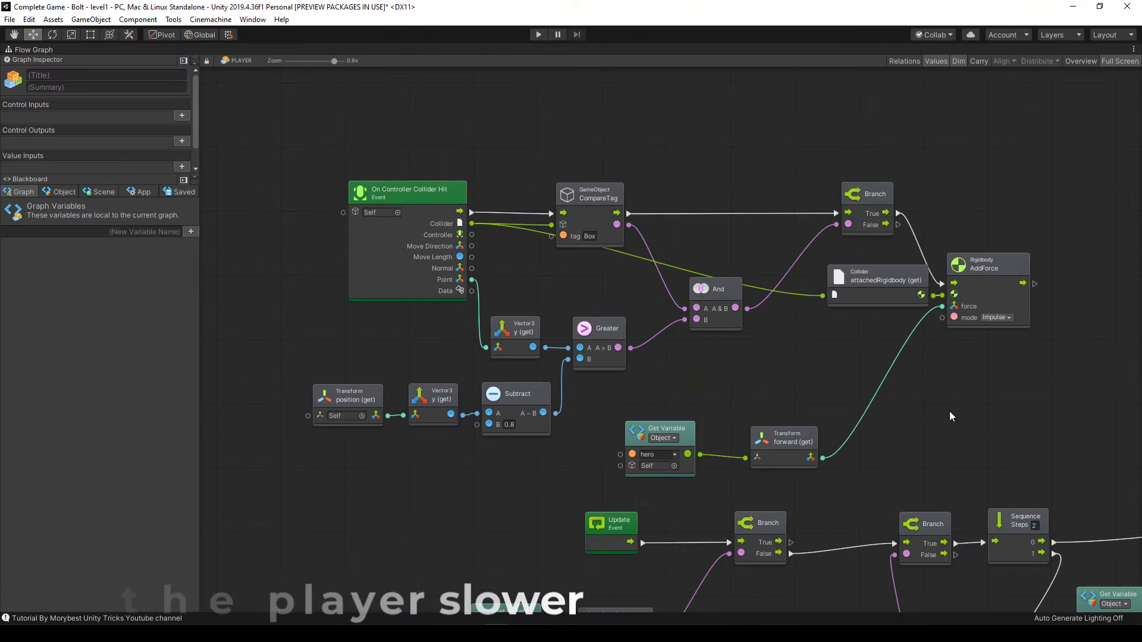
pyautogui.moveTo(936, 415); pyautogui.dragTo(642, 457, button='middle')
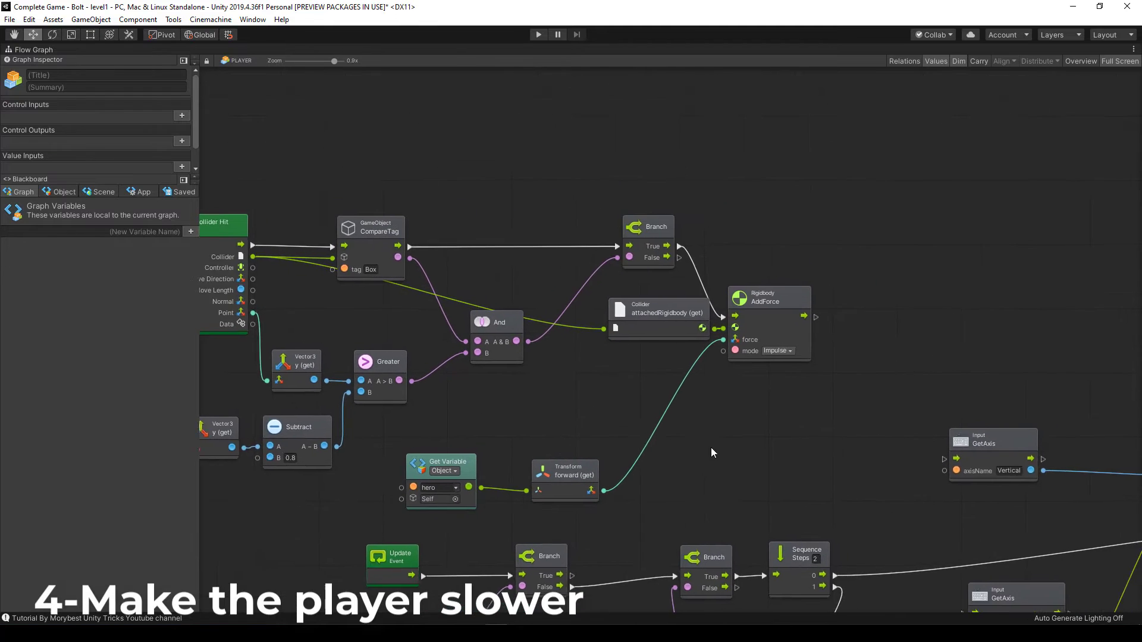
pyautogui.moveTo(740, 430); pyautogui.dragTo(426, 447, button='middle')
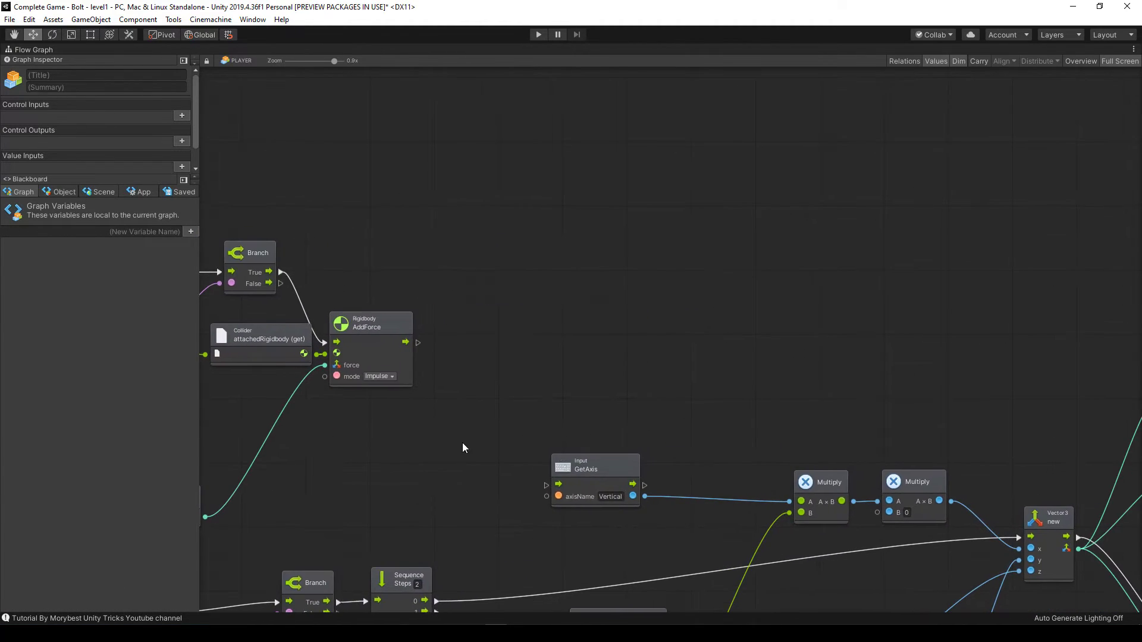
pyautogui.moveTo(486, 365); pyautogui.dragTo(339, 353, button='middle')
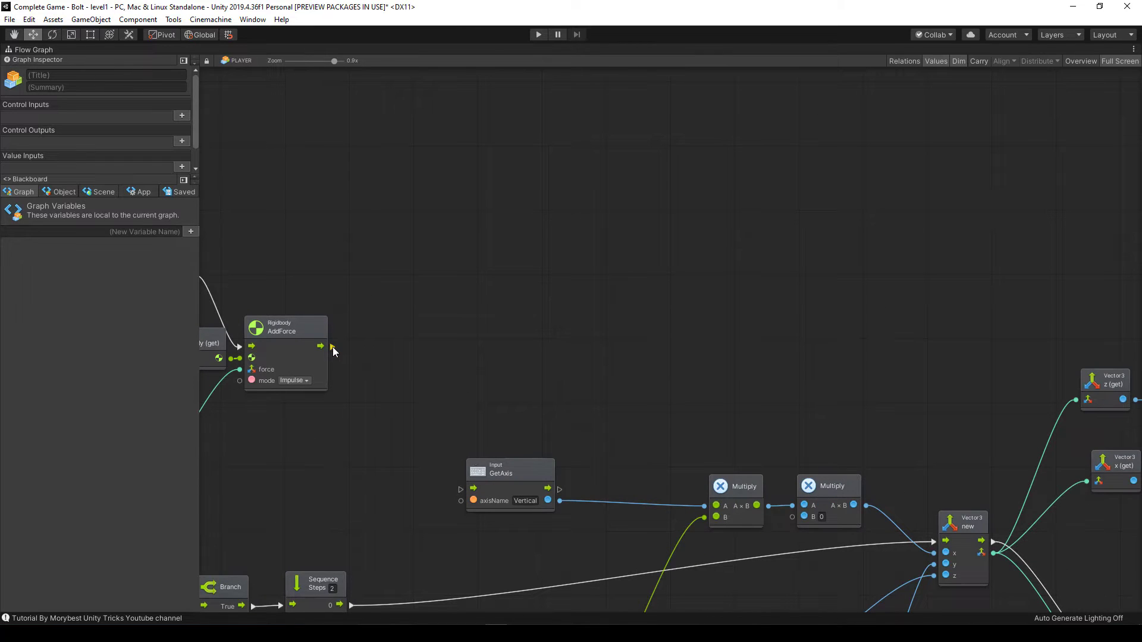
# Show the Object variables and add a Set Object Variable unit chained after AddForce
pyautogui.click(72, 192)
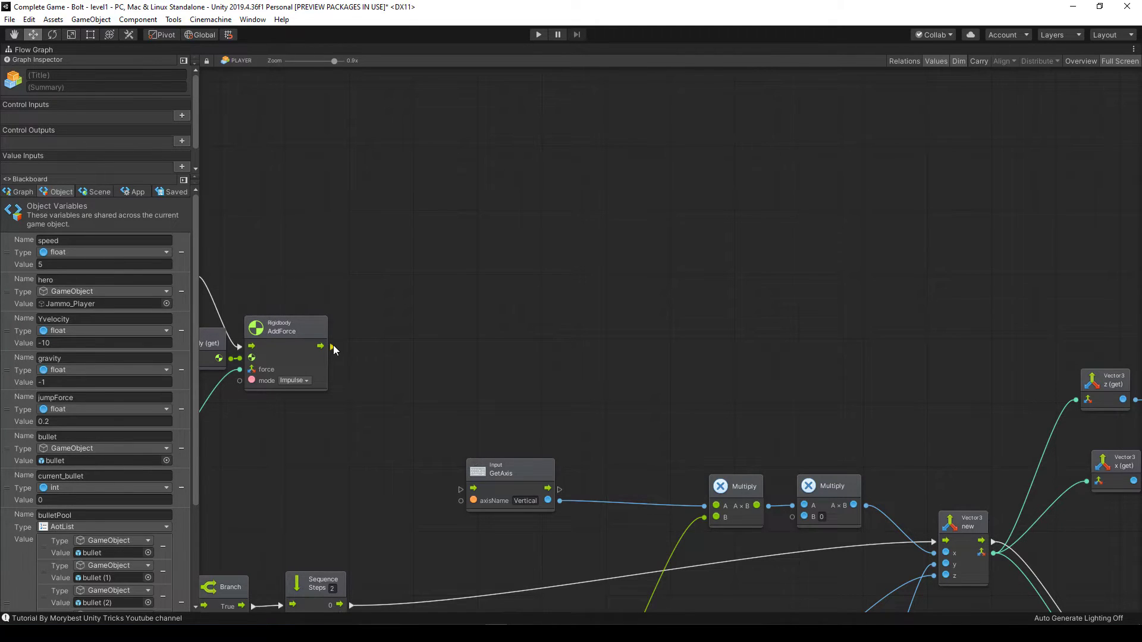
pyautogui.moveTo(333, 345); pyautogui.dragTo(392, 347)
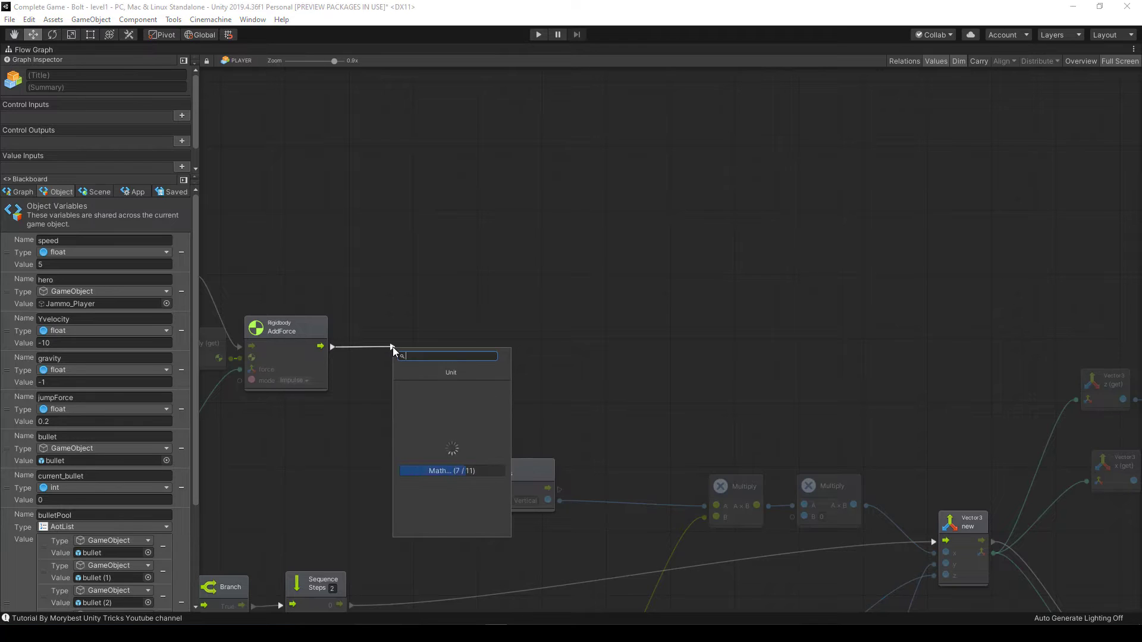
pyautogui.write('set')
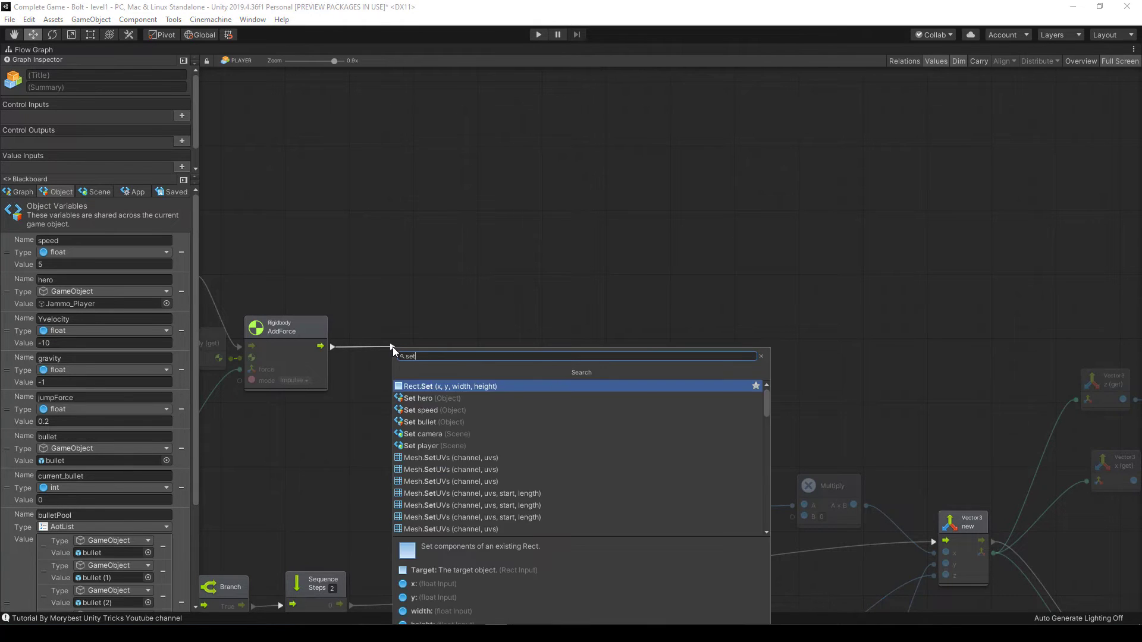
pyautogui.write(' var')
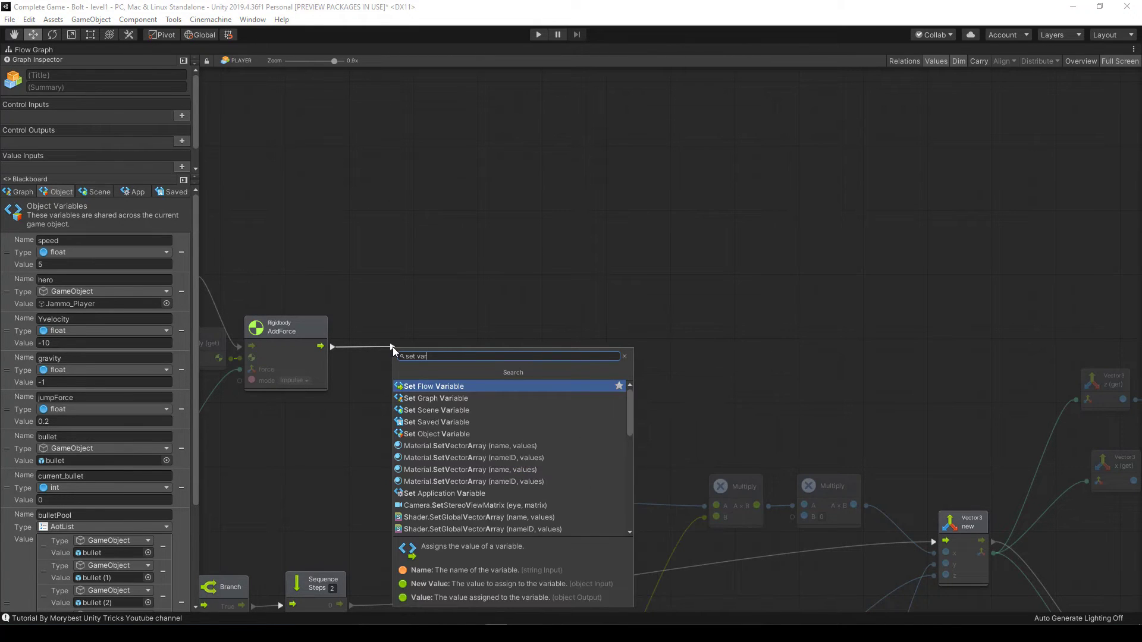
pyautogui.press('Down')
pyautogui.press('Down')
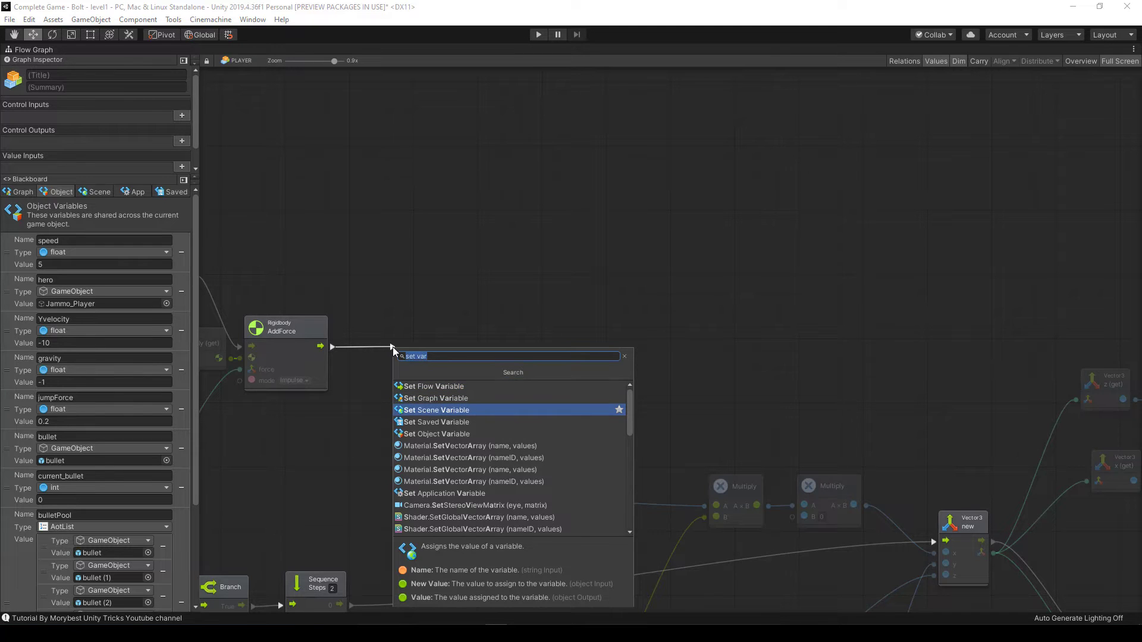
pyautogui.press('Down')
pyautogui.press('Down')
pyautogui.press('Return')
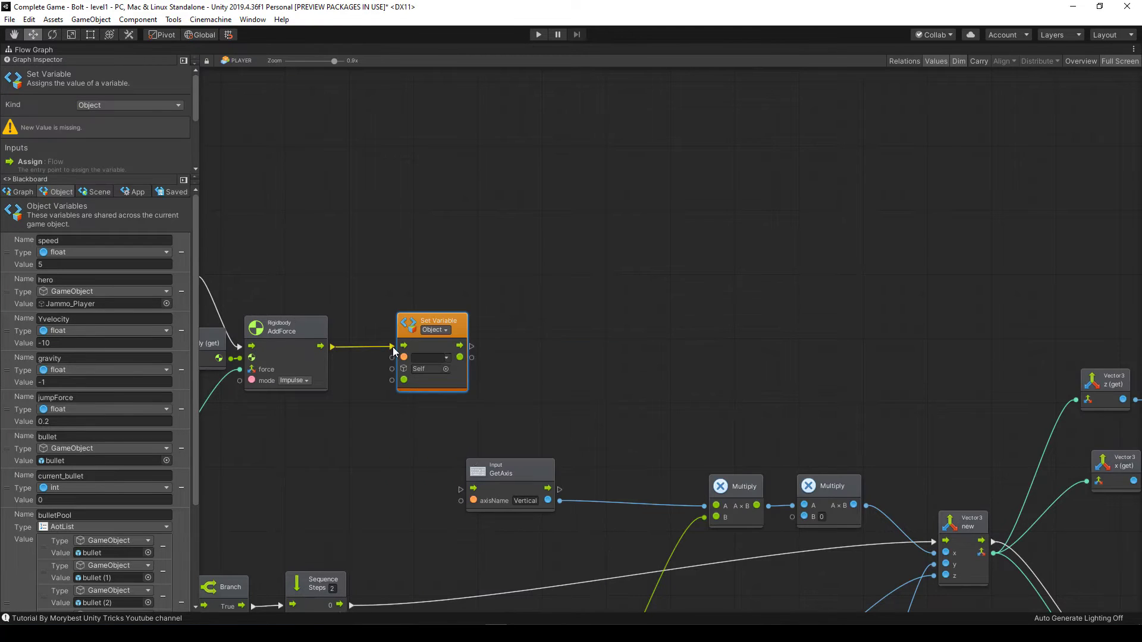
# Choose speed as the variable to assign and nudge the unit into place
pyautogui.click(447, 357)
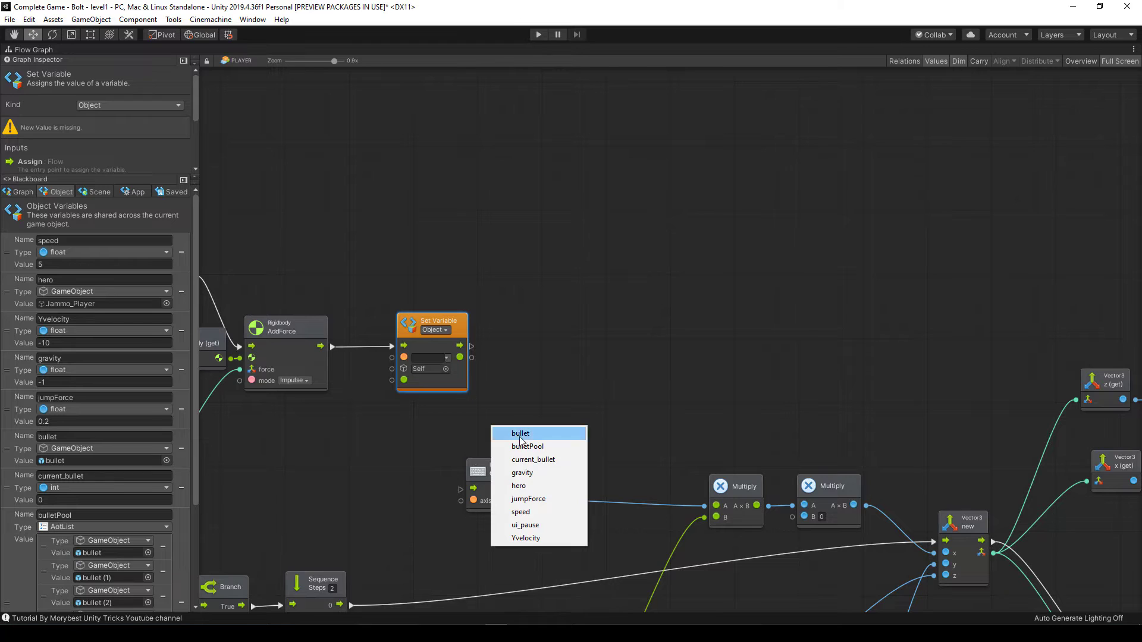
pyautogui.click(537, 511)
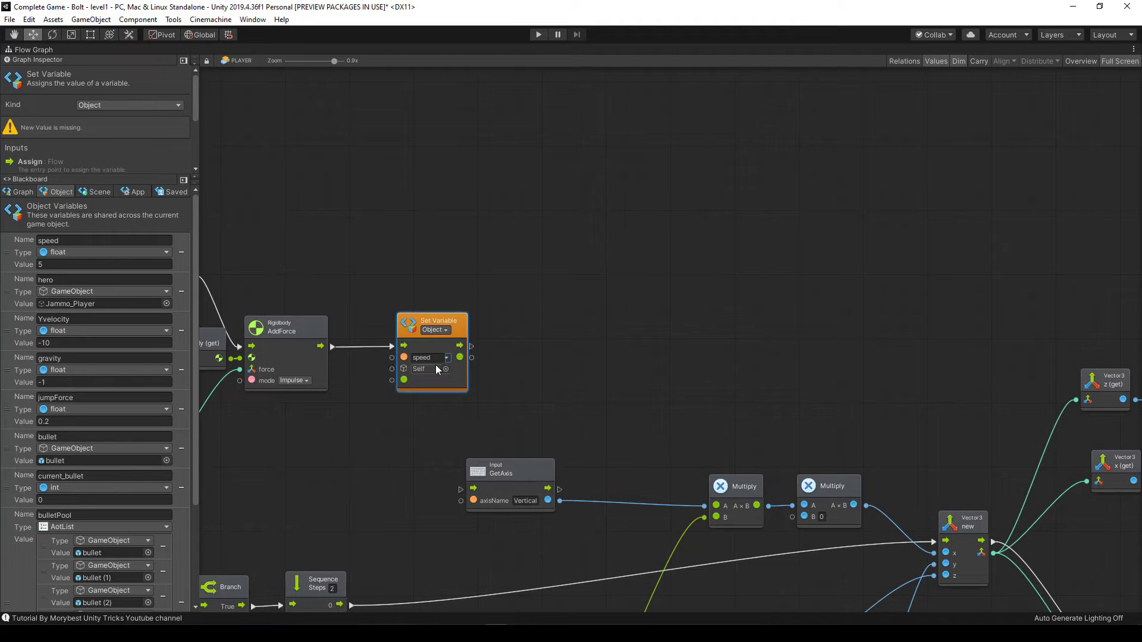
pyautogui.moveTo(450, 321); pyautogui.dragTo(456, 321)
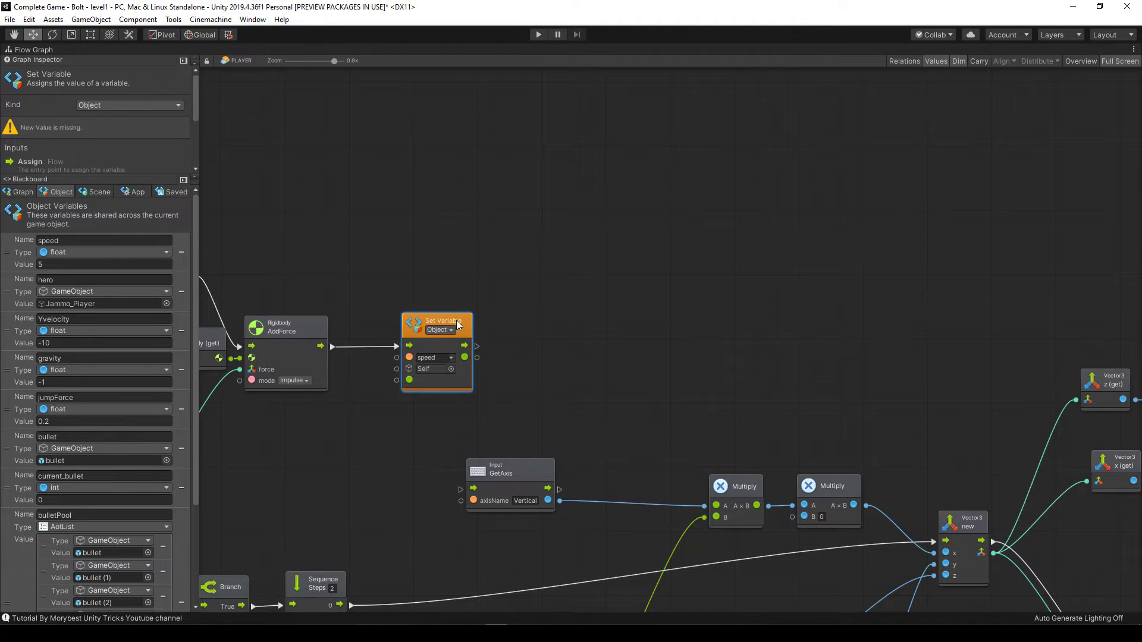
pyautogui.moveTo(416, 384); pyautogui.dragTo(452, 386, button='middle')
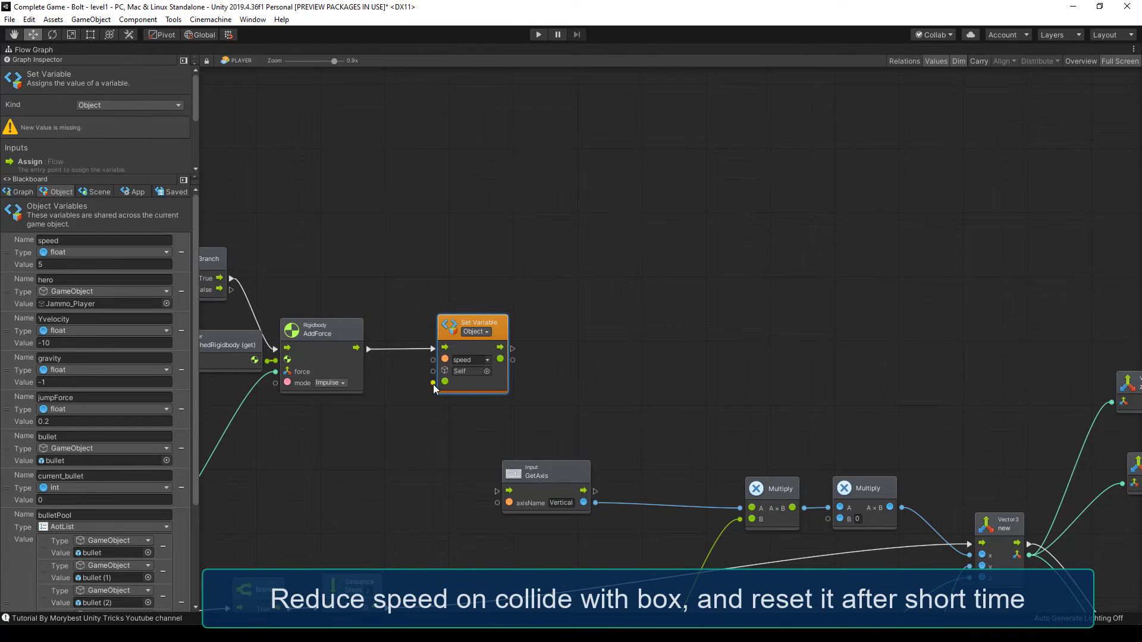
# Give Set Variable a float value of 2.5 and follow it with a 0.2-second Timer
pyautogui.moveTo(433, 384); pyautogui.dragTo(402, 423)
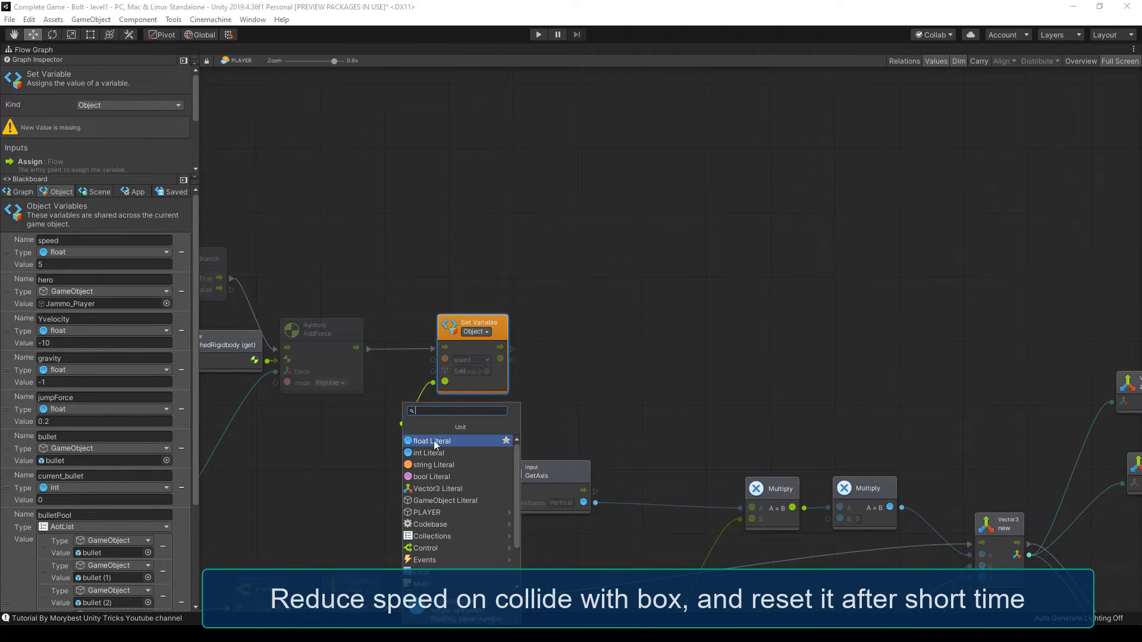
pyautogui.click(434, 442)
pyautogui.write('2.5')
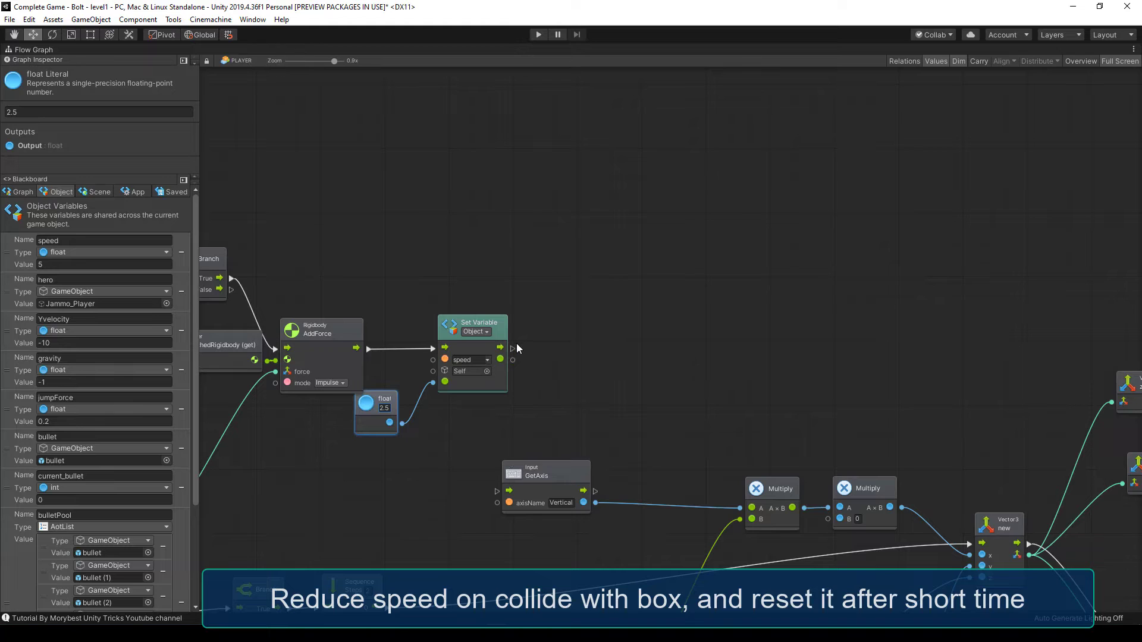
pyautogui.moveTo(515, 348); pyautogui.dragTo(554, 348)
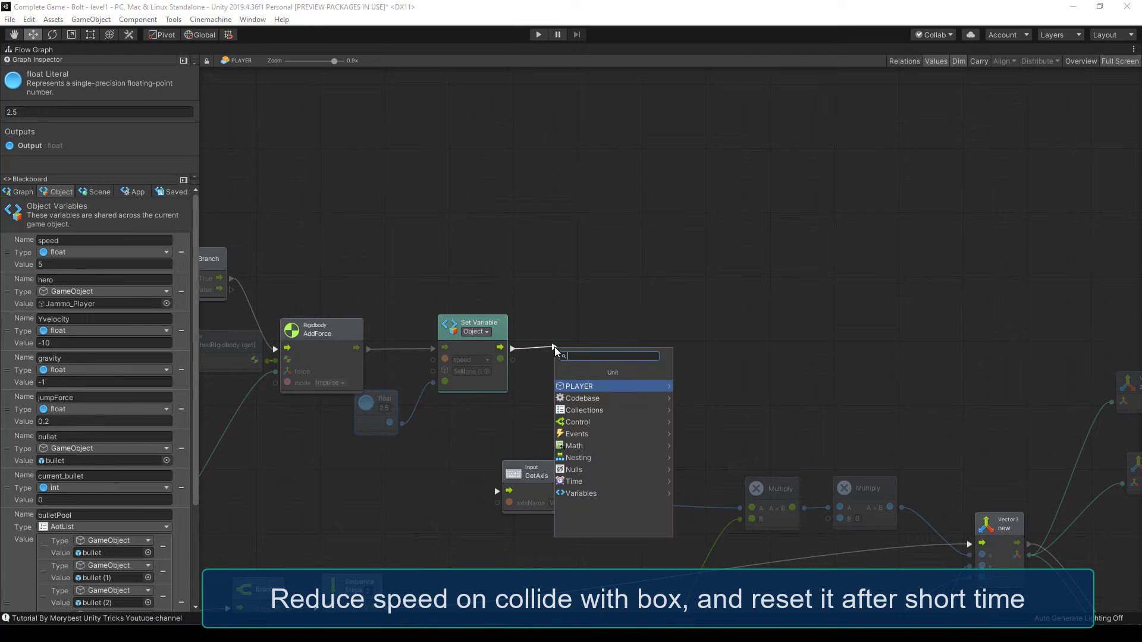
pyautogui.write('timer')
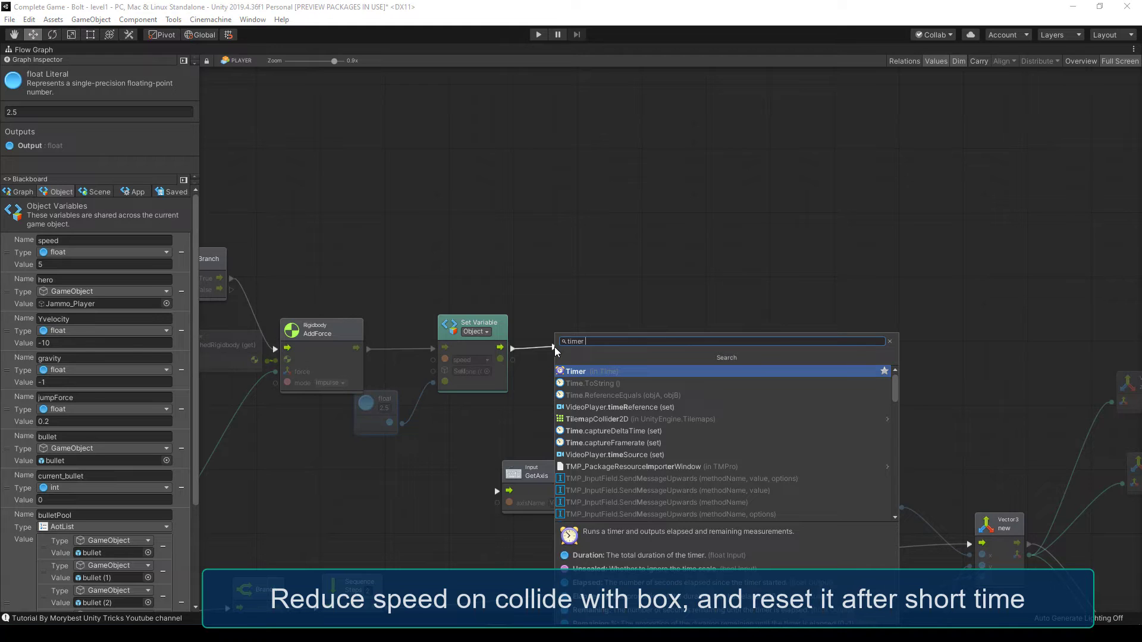
pyautogui.press('Return')
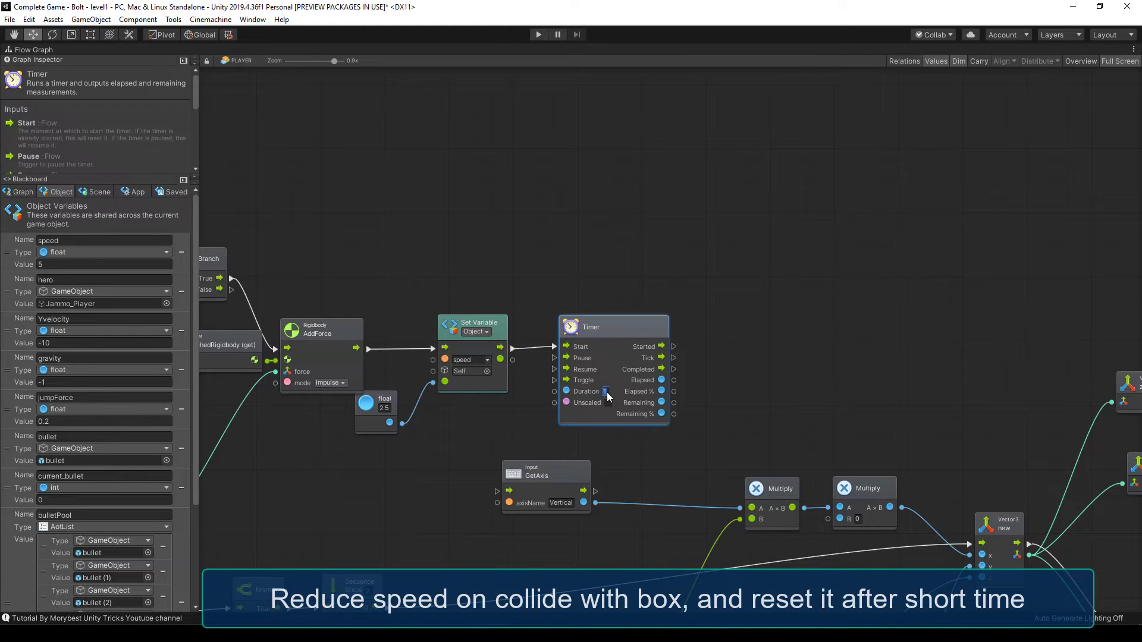
pyautogui.write('0.2')
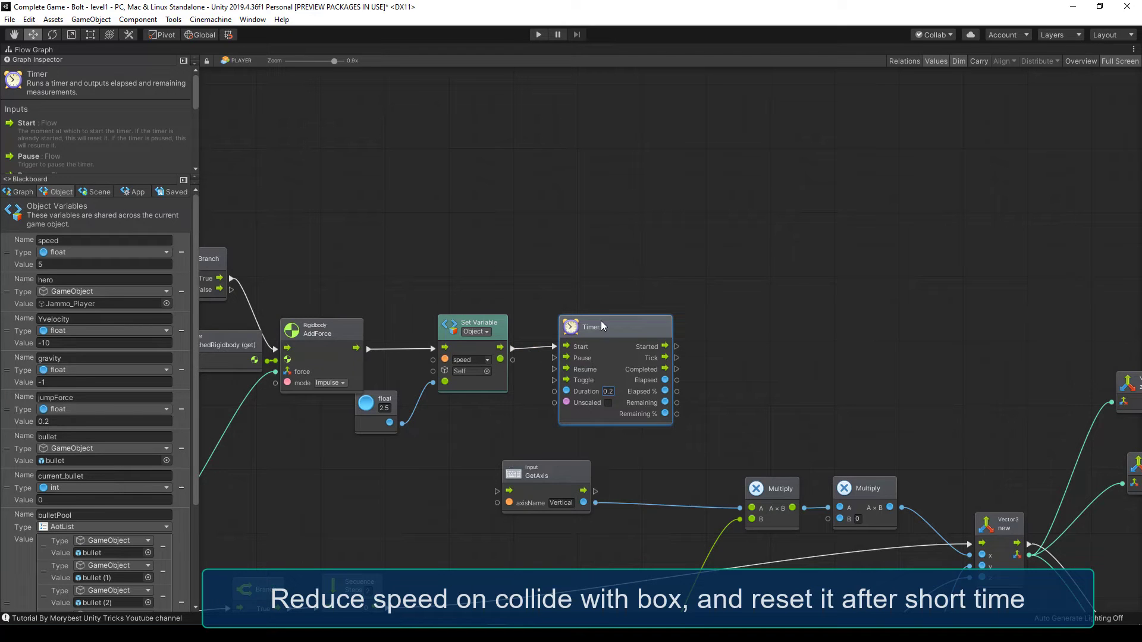
pyautogui.moveTo(601, 326); pyautogui.dragTo(588, 327)
# Duplicate the Set Variable and float units, run them on Timer Completed with value 5, and restore the layout
pyautogui.moveTo(484, 425); pyautogui.dragTo(384, 377)
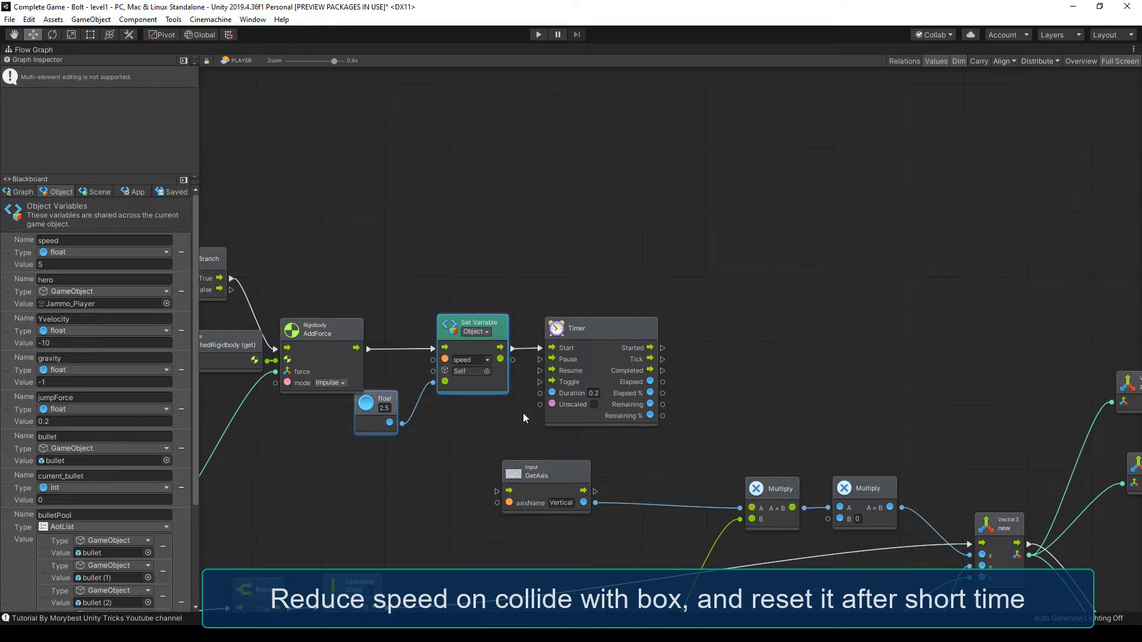
pyautogui.hotkey('ctrl', 'd')
pyautogui.moveTo(742, 288)
pyautogui.mouseDown()
pyautogui.moveTo(824, 319)
pyautogui.moveTo(816, 328)
pyautogui.mouseUp()
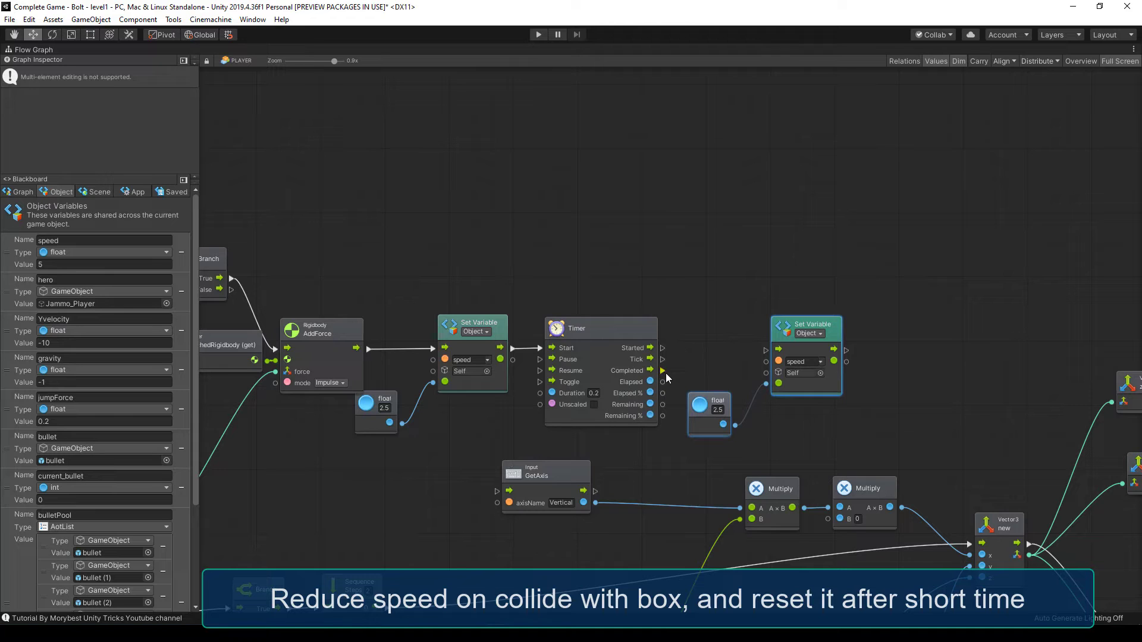
pyautogui.moveTo(665, 373); pyautogui.dragTo(766, 352)
pyautogui.write('5')
pyautogui.press('Return')
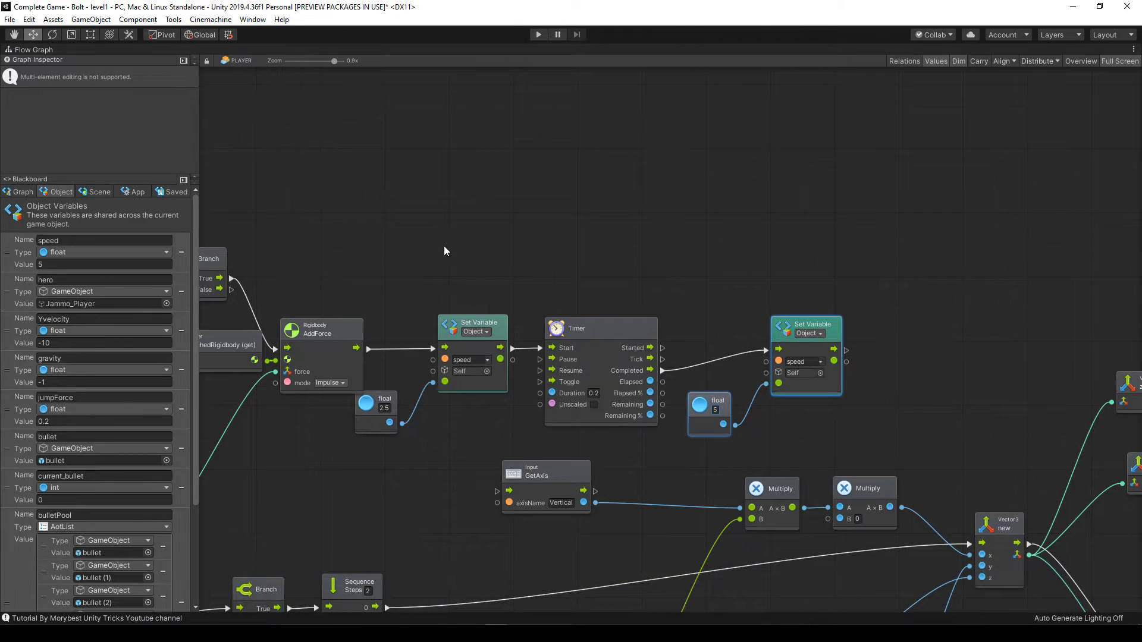
pyautogui.hotkey('shift', 'space')
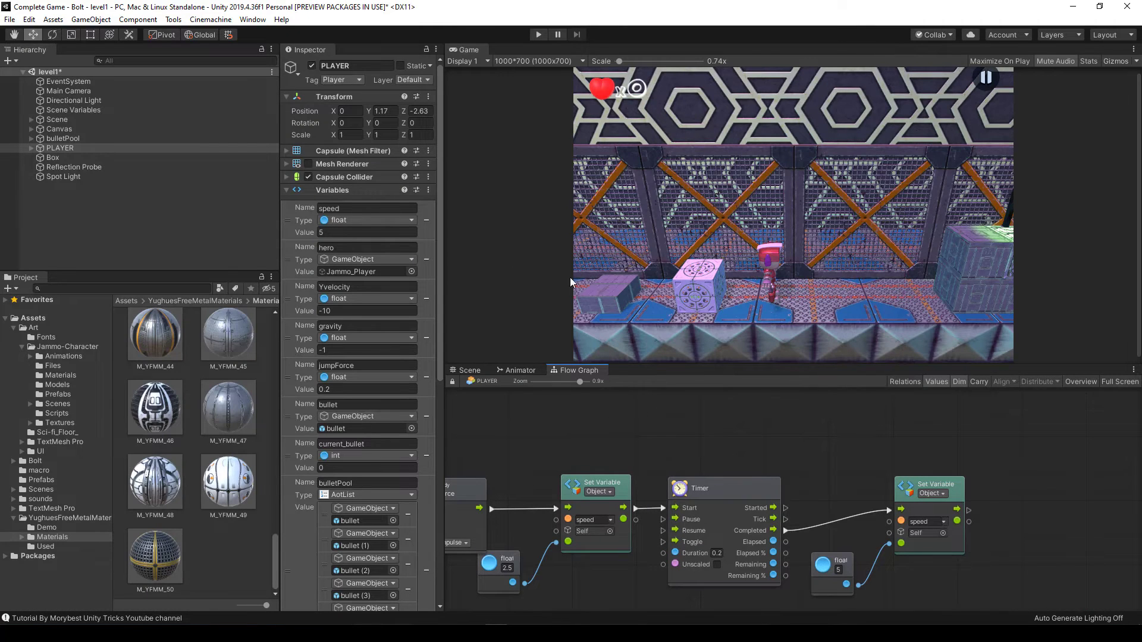
# Play the game and run the player into the box to test pushing
pyautogui.click(539, 37)
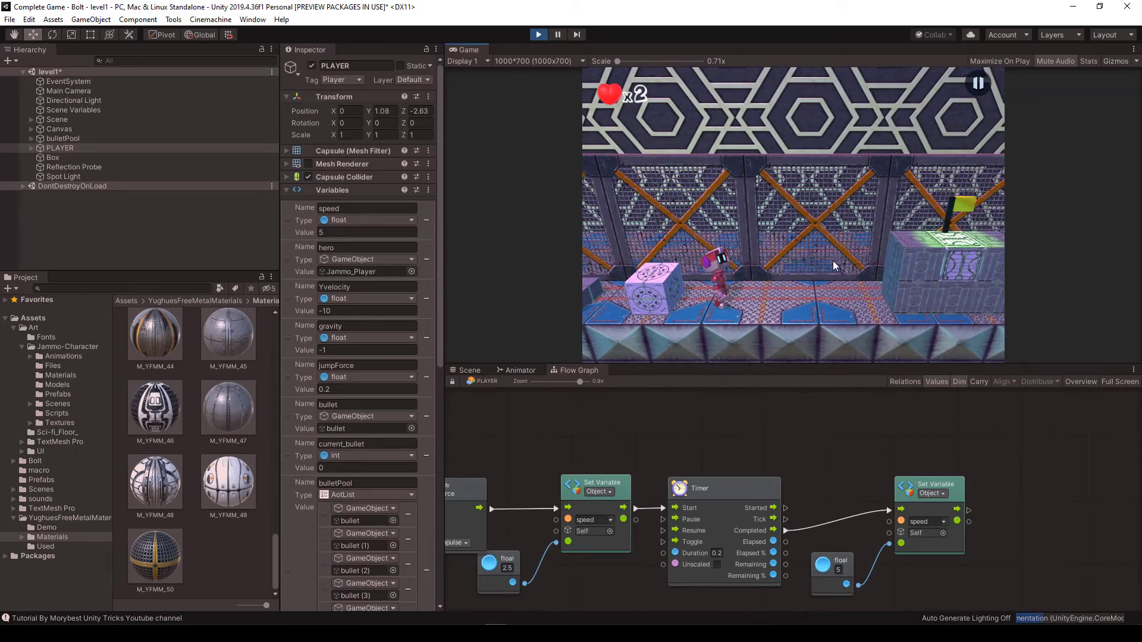
pyautogui.press('Right')
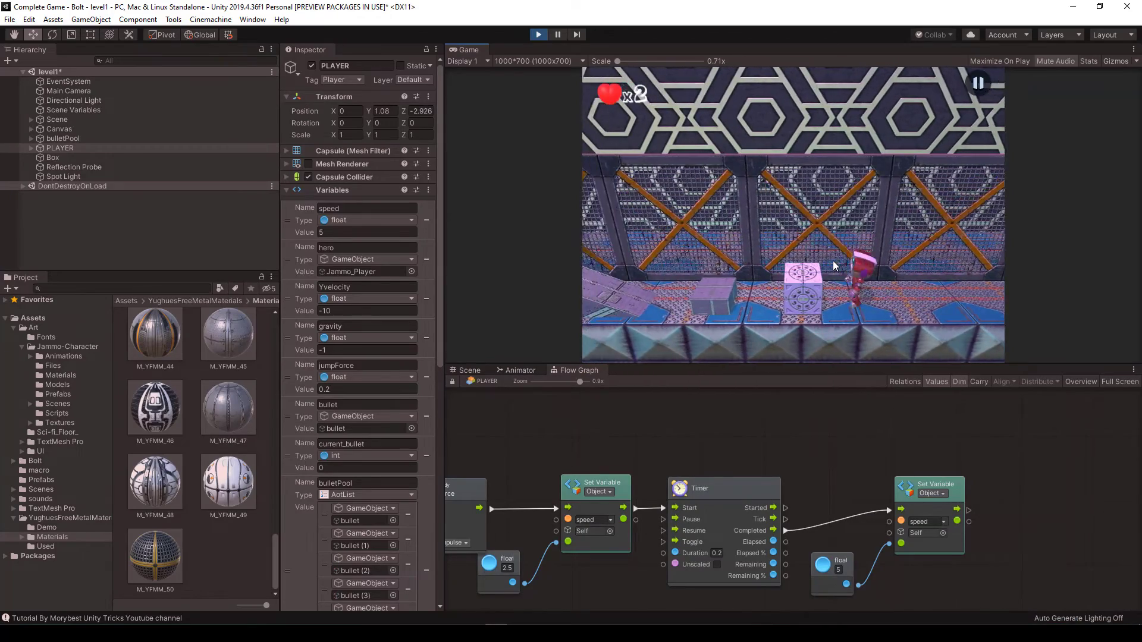
pyautogui.press('space')
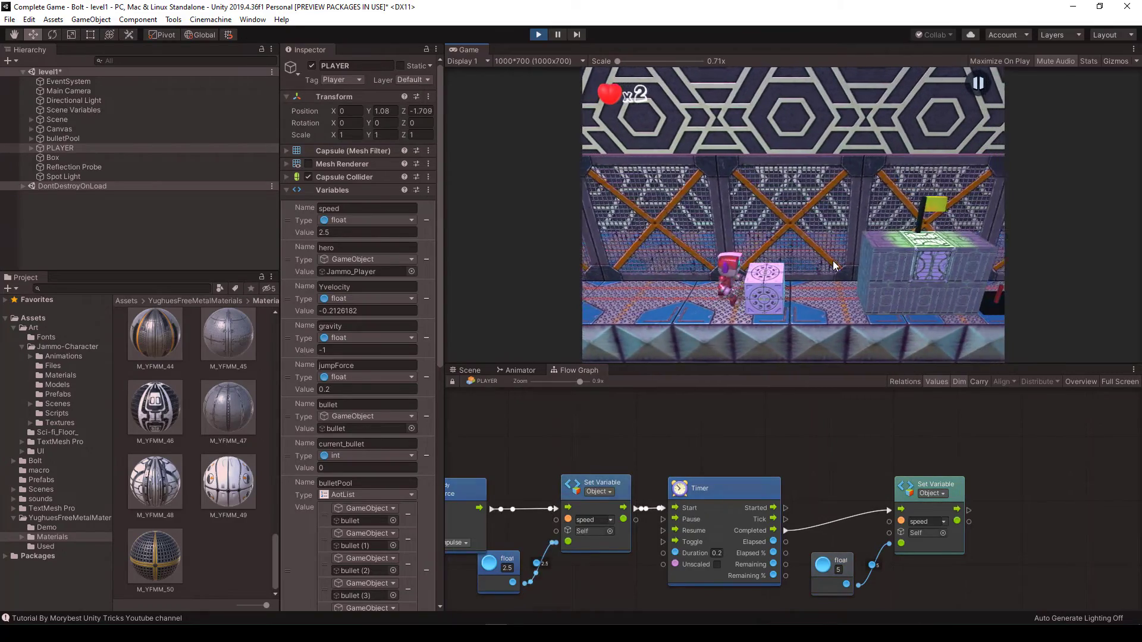
pyautogui.press('space')
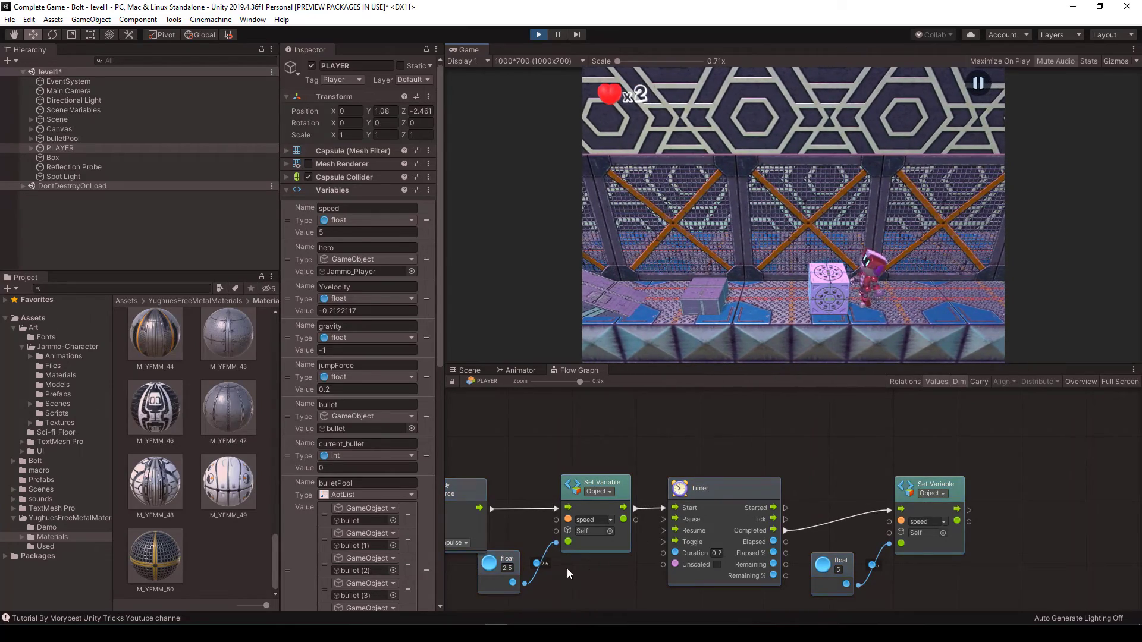
# Change the push speed from 2.5 to 1 and keep testing by jumping onto the box
pyautogui.click(507, 569)
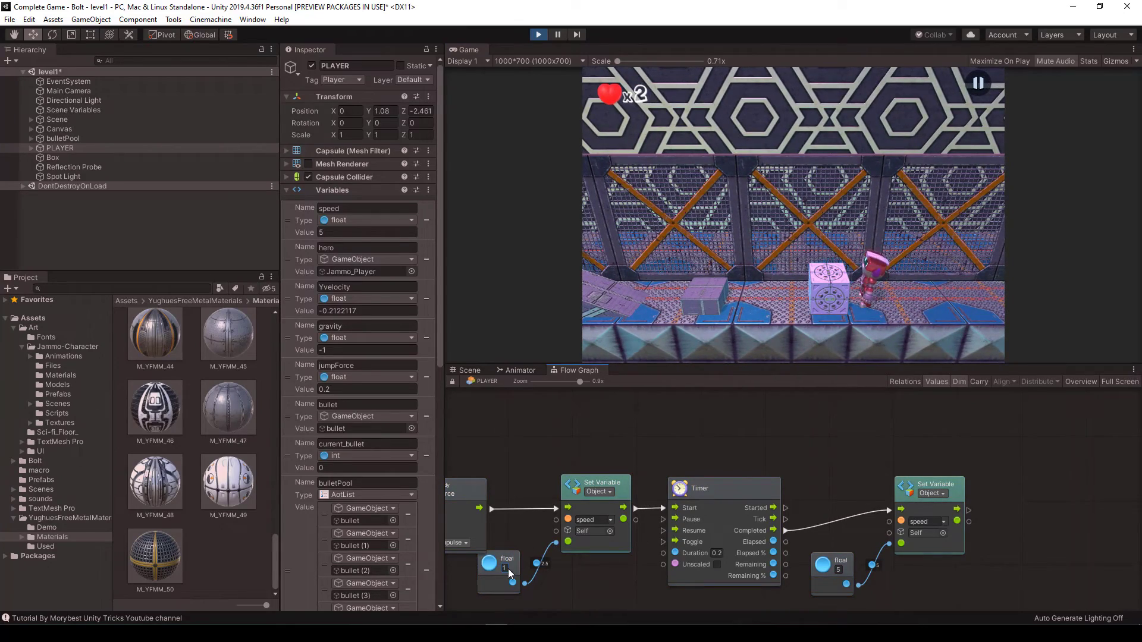
pyautogui.write('1')
pyautogui.click(680, 251)
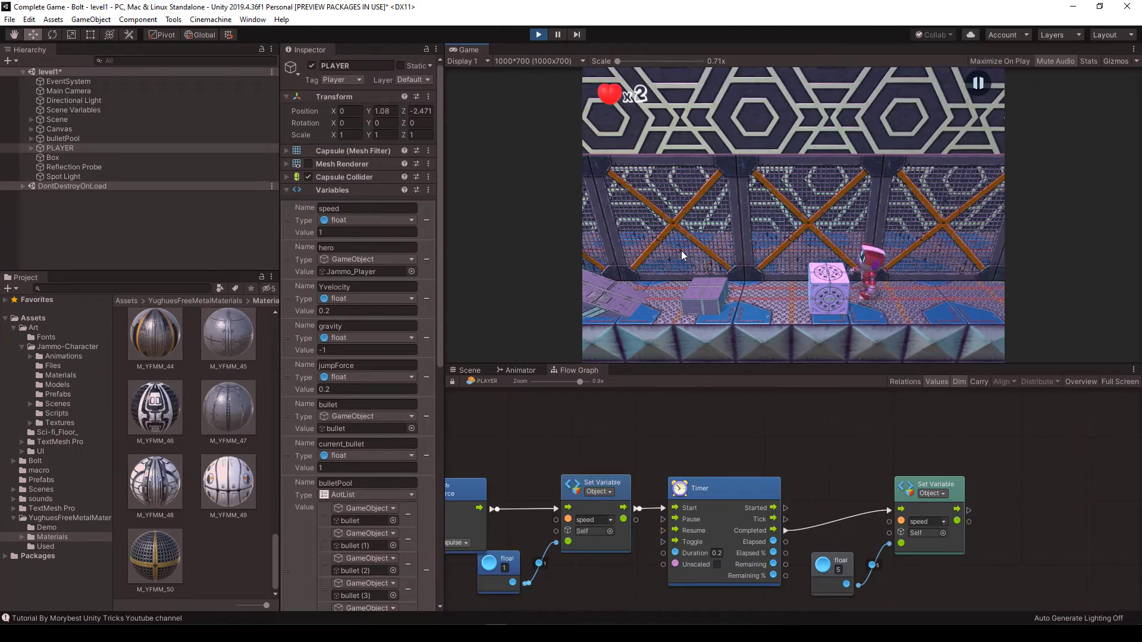
pyautogui.press('space')
pyautogui.click(681, 251)
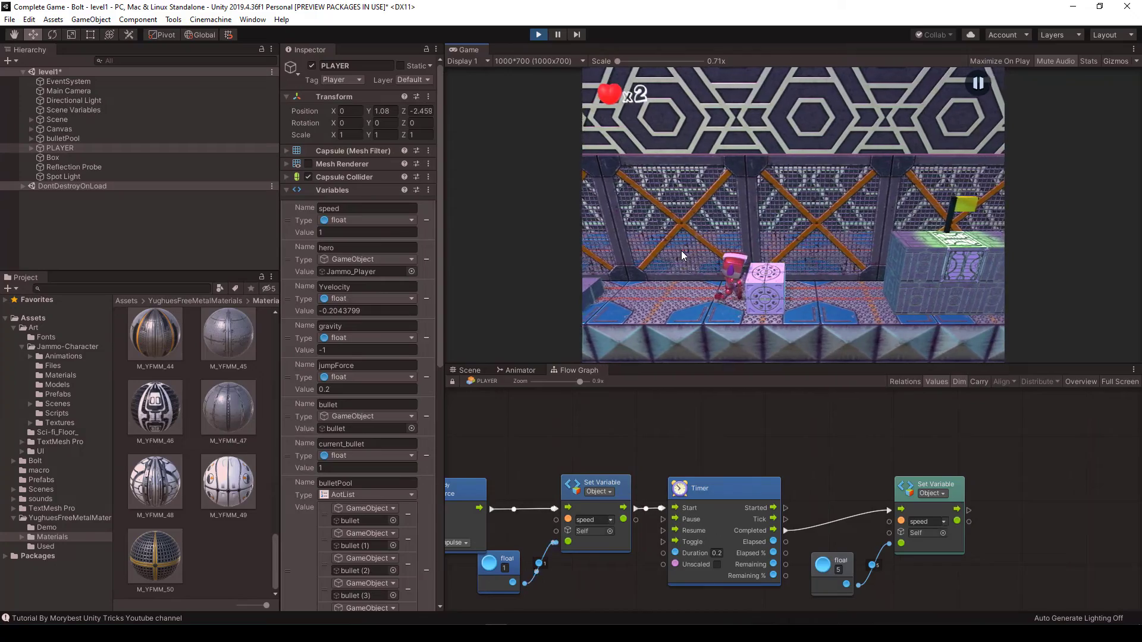
pyautogui.press('space')
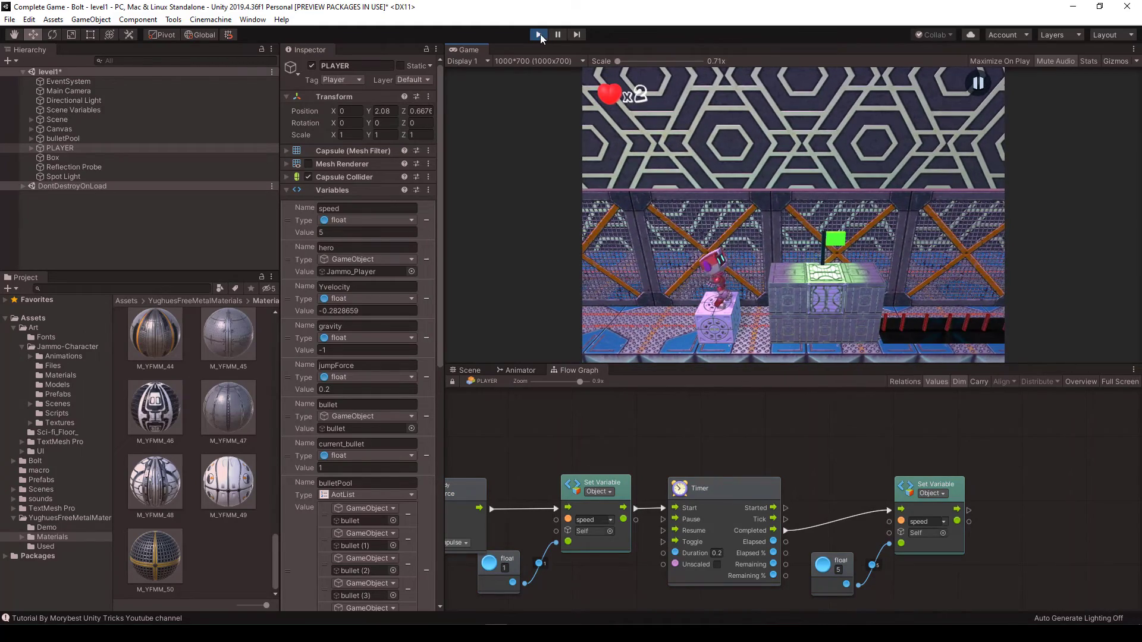
# Stop play mode, open the movement Animator controller, and show the Default folder's animation clips
pyautogui.click(539, 34)
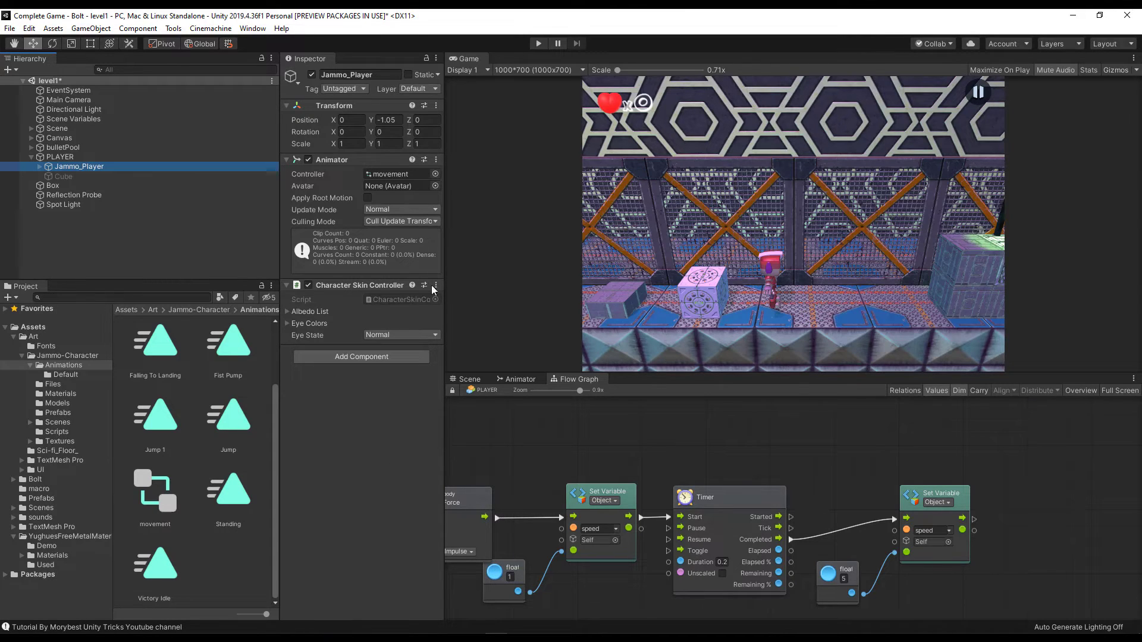
pyautogui.doubleClick(387, 174)
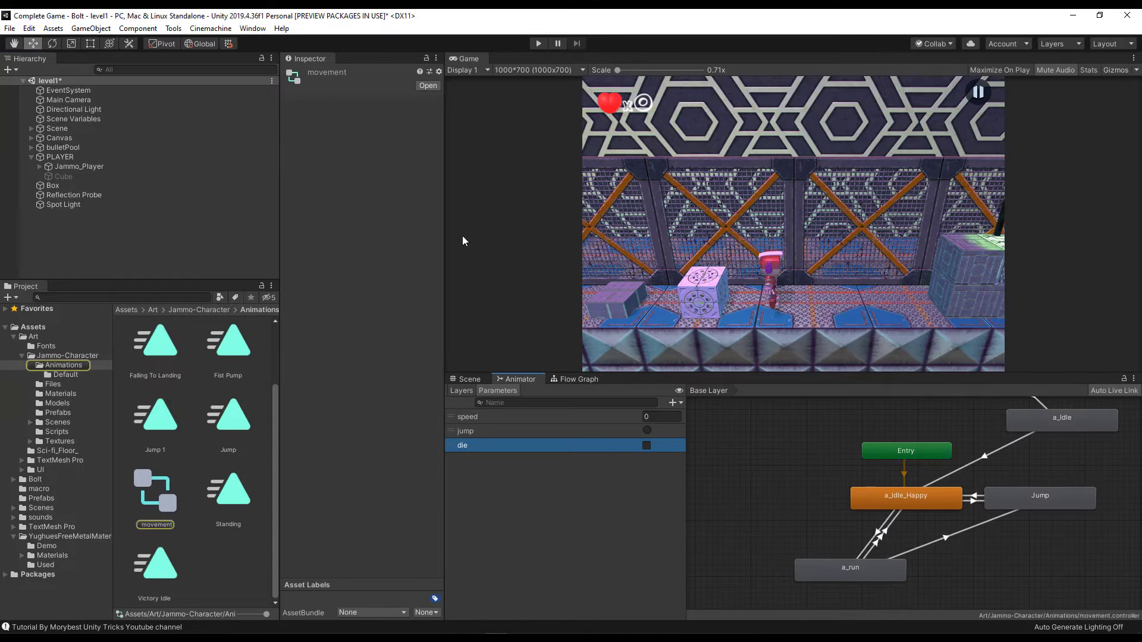
pyautogui.scroll(1, 788, 543)
pyautogui.scroll(2, 787, 525)
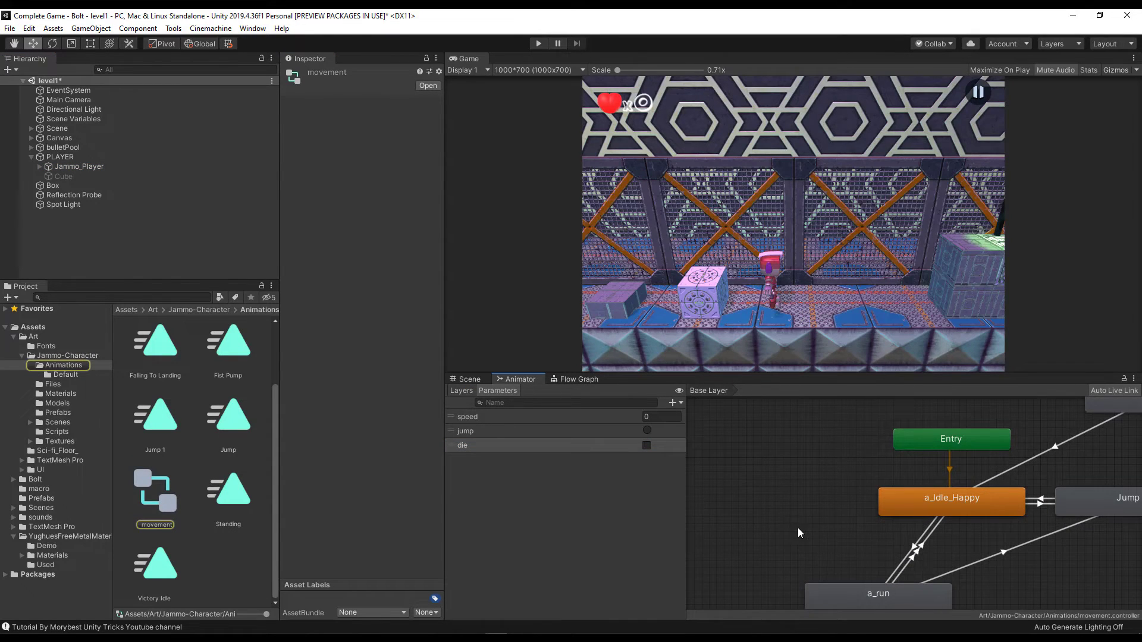
pyautogui.moveTo(797, 527); pyautogui.dragTo(776, 523, button='middle')
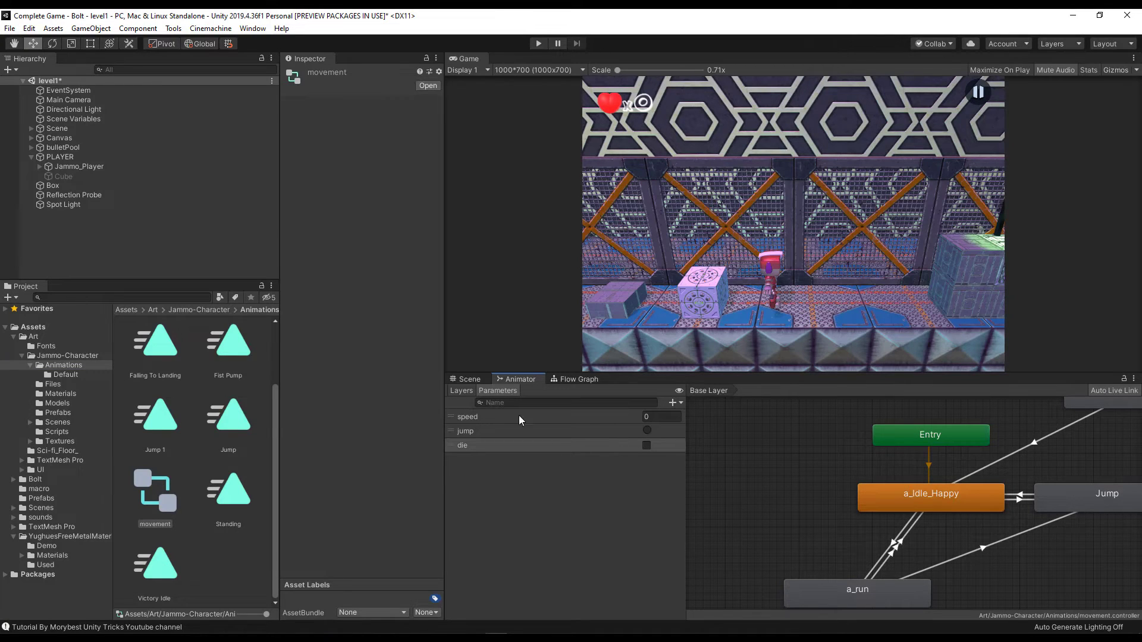
pyautogui.click(62, 376)
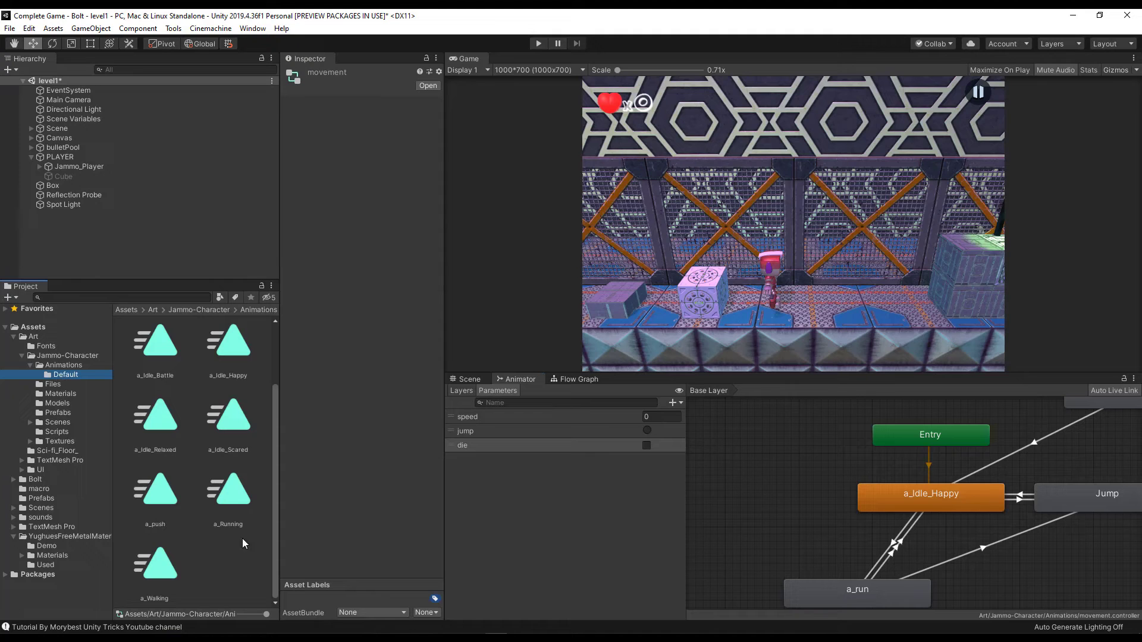
# Add the a_push clip as a new state and create a Bool parameter named push
pyautogui.moveTo(158, 486); pyautogui.dragTo(632, 451)
pyautogui.moveTo(735, 447); pyautogui.dragTo(775, 451)
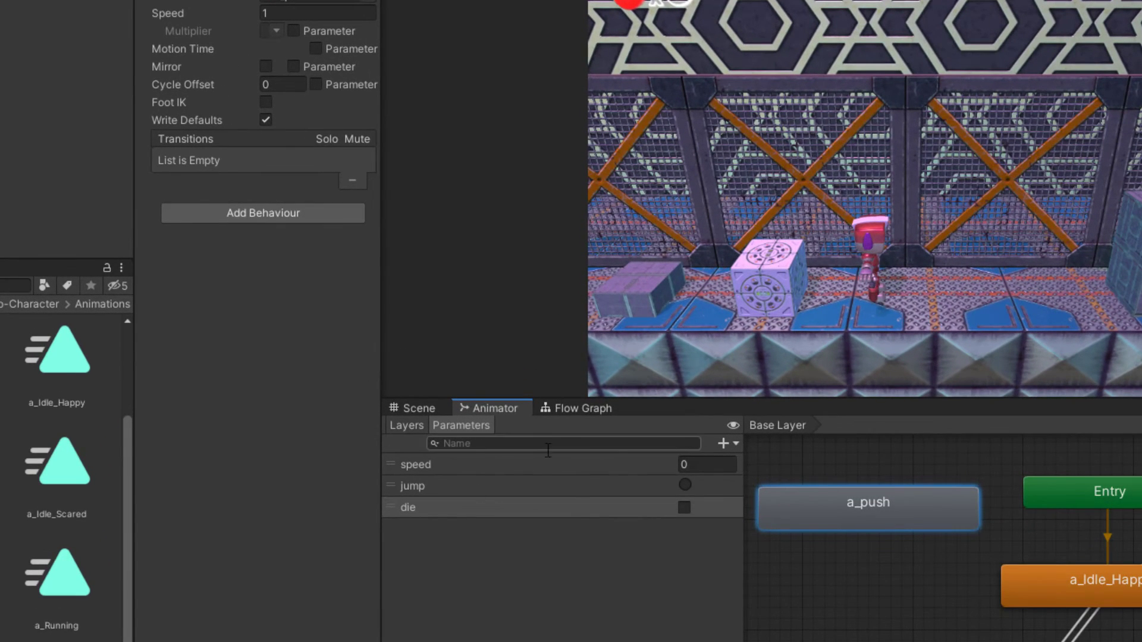
pyautogui.click(711, 433)
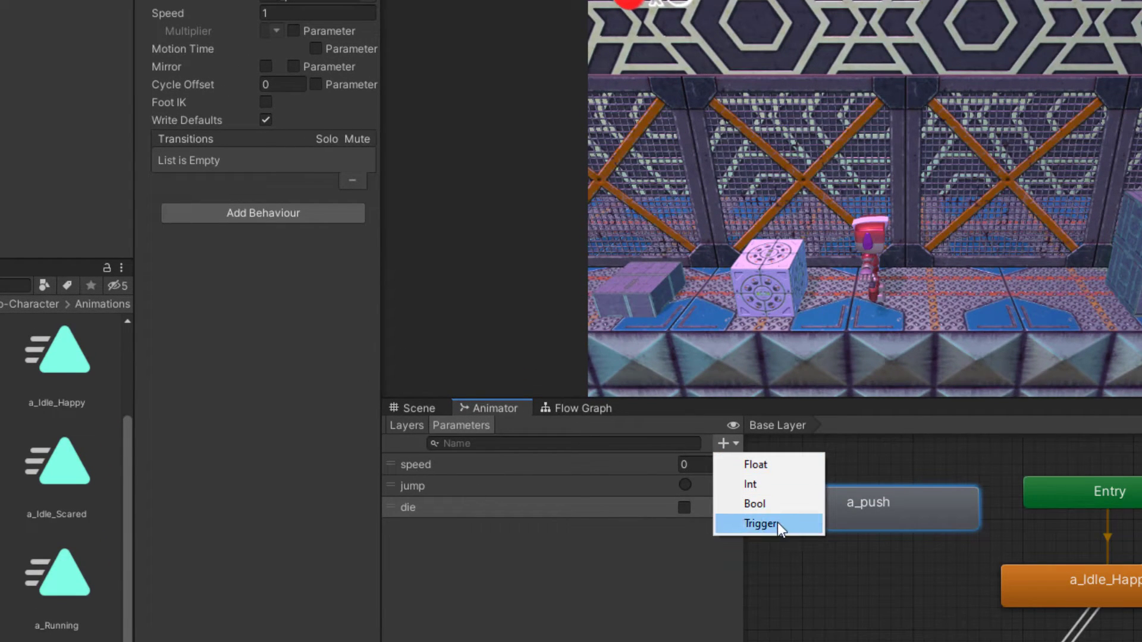
pyautogui.click(779, 503)
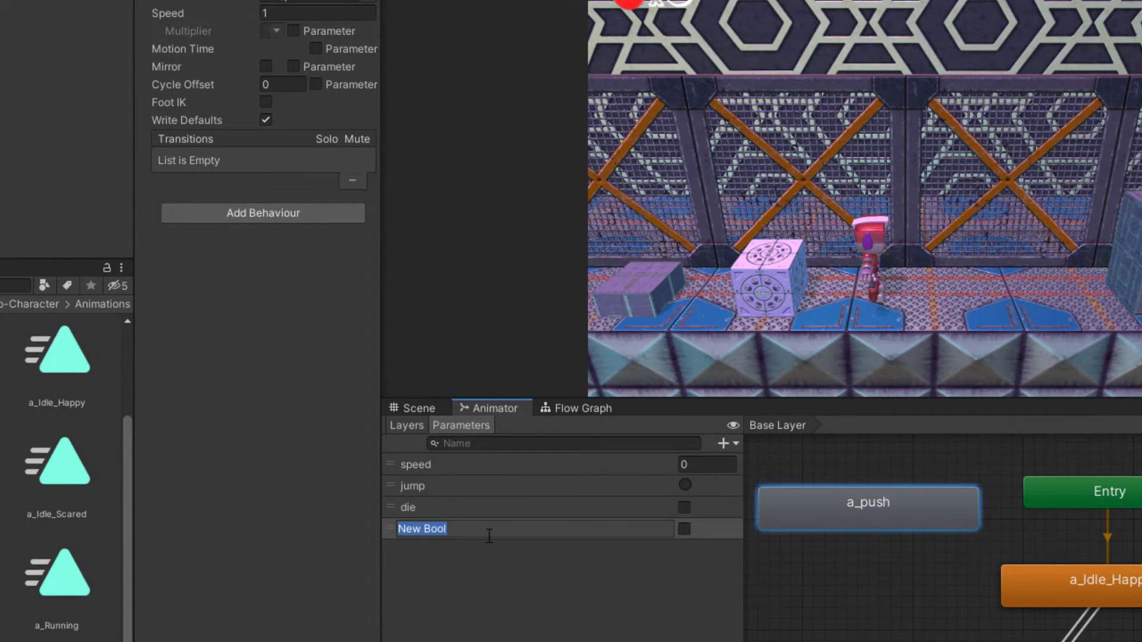
pyautogui.write('push')
pyautogui.press('Return')
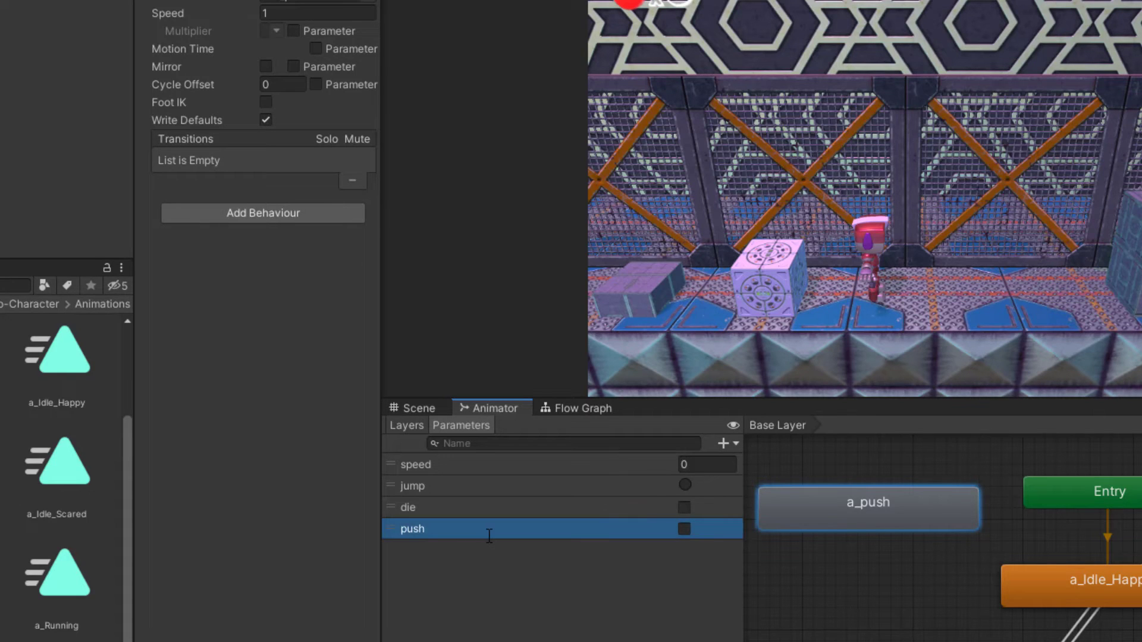
# Create an a_Idle_Happy to a_push transition without exit time, conditioned on push
pyautogui.moveTo(890, 502); pyautogui.dragTo(882, 487)
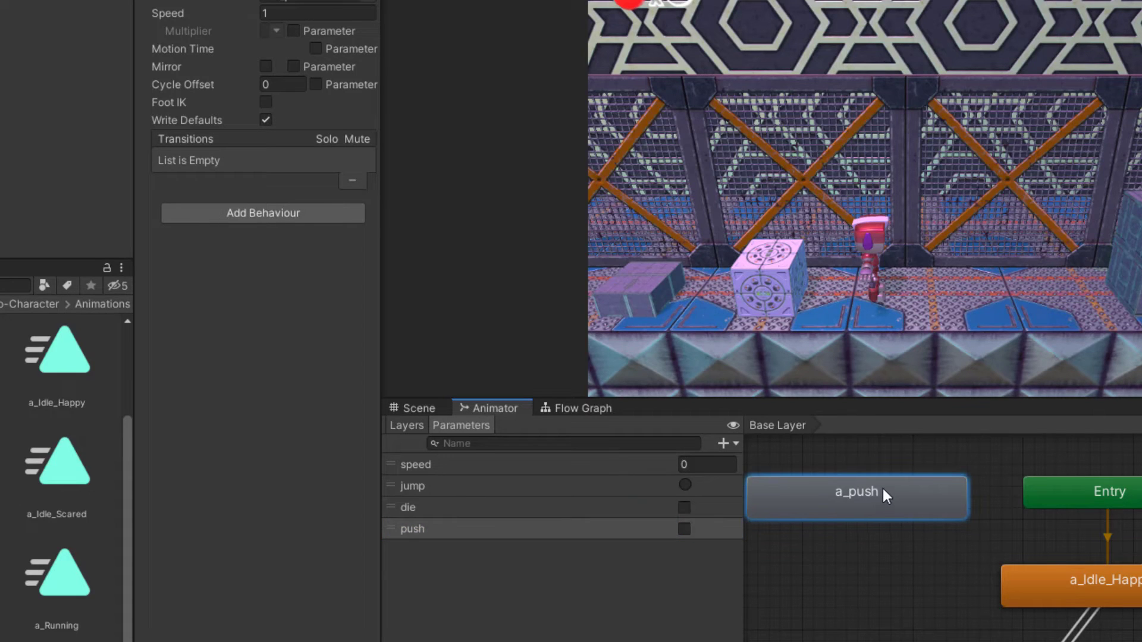
pyautogui.moveTo(741, 550); pyautogui.dragTo(584, 561)
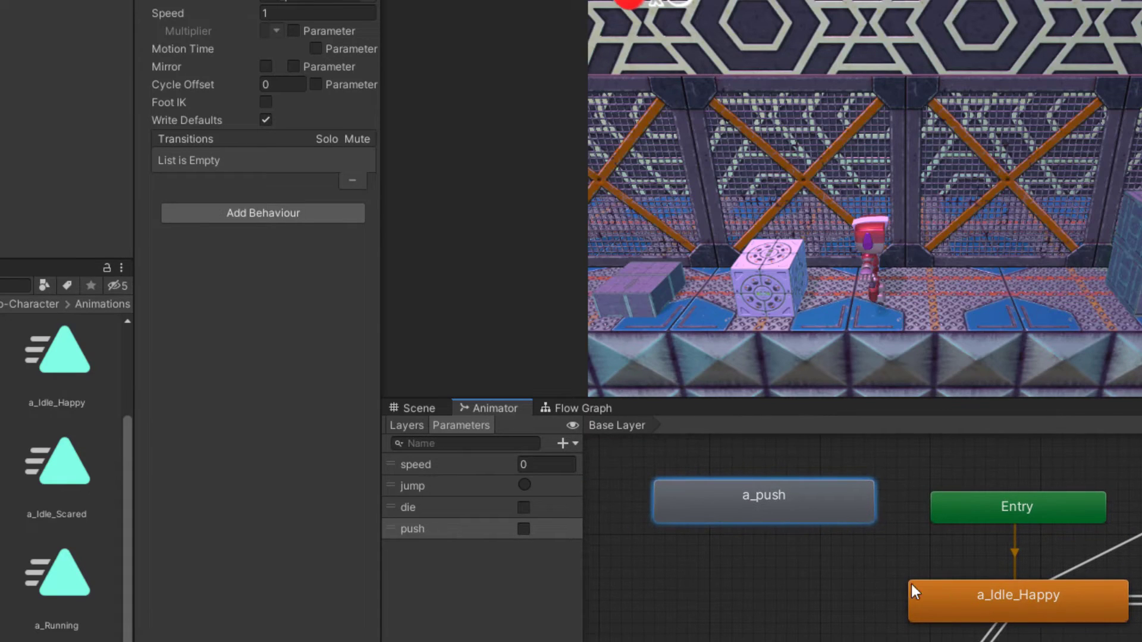
pyautogui.click(947, 601)
pyautogui.rightClick(948, 601)
pyautogui.click(969, 608)
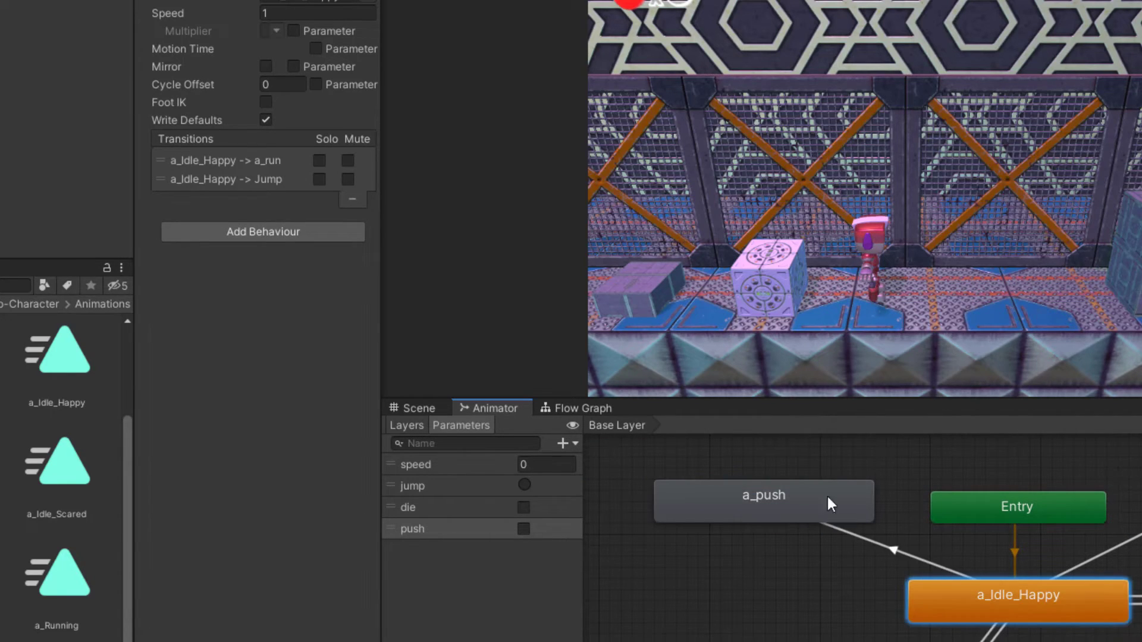
pyautogui.click(814, 492)
pyautogui.click(898, 552)
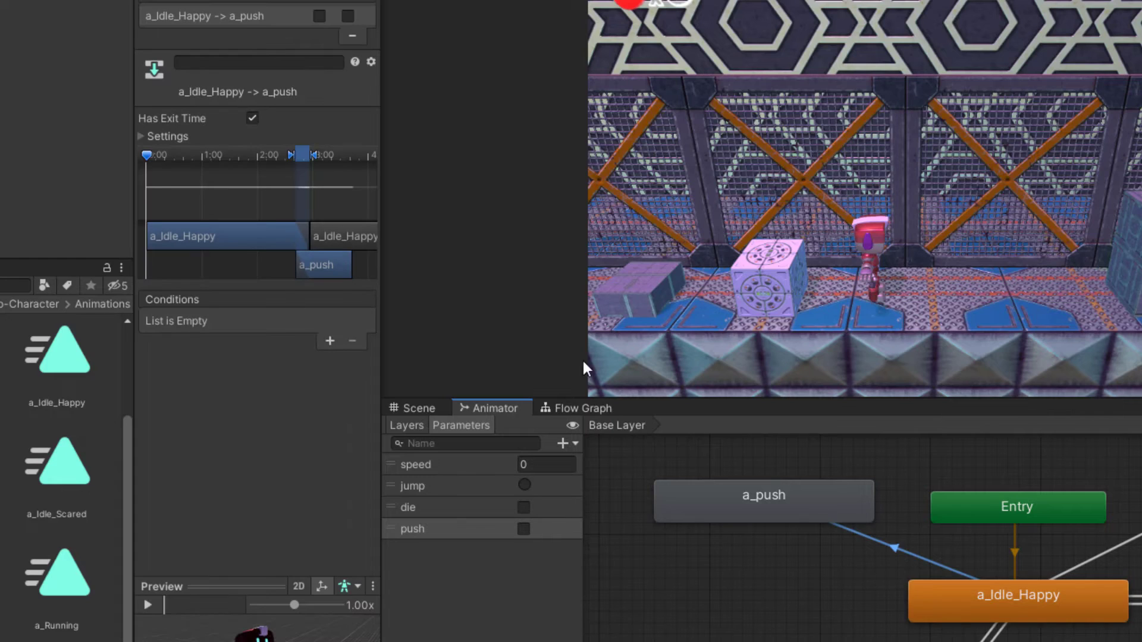
pyautogui.click(252, 118)
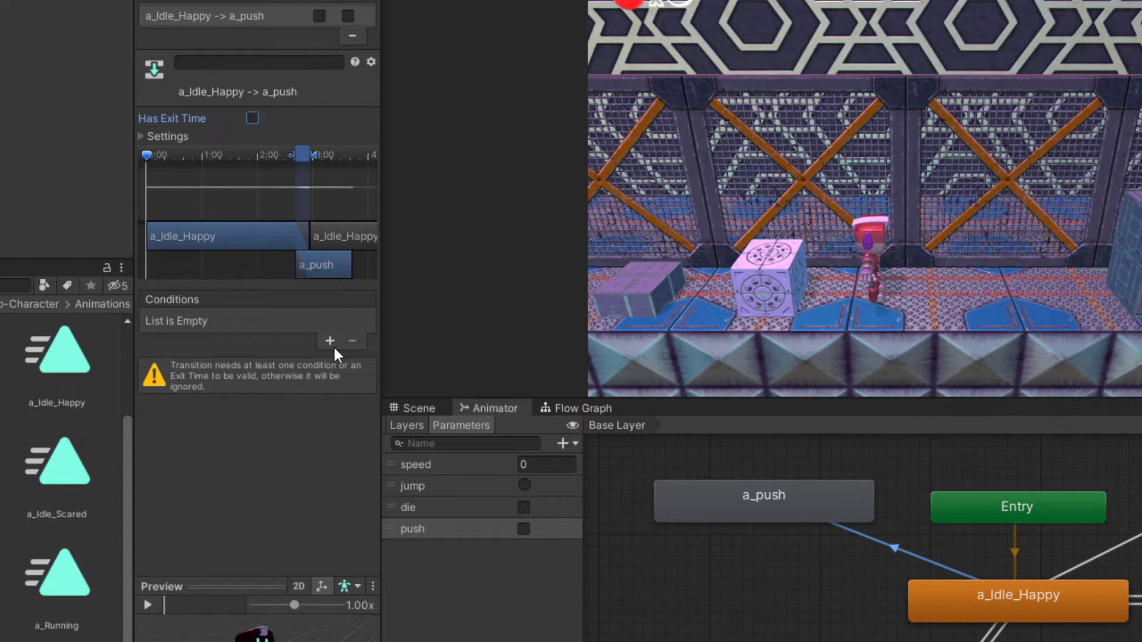
pyautogui.click(331, 342)
pyautogui.click(237, 322)
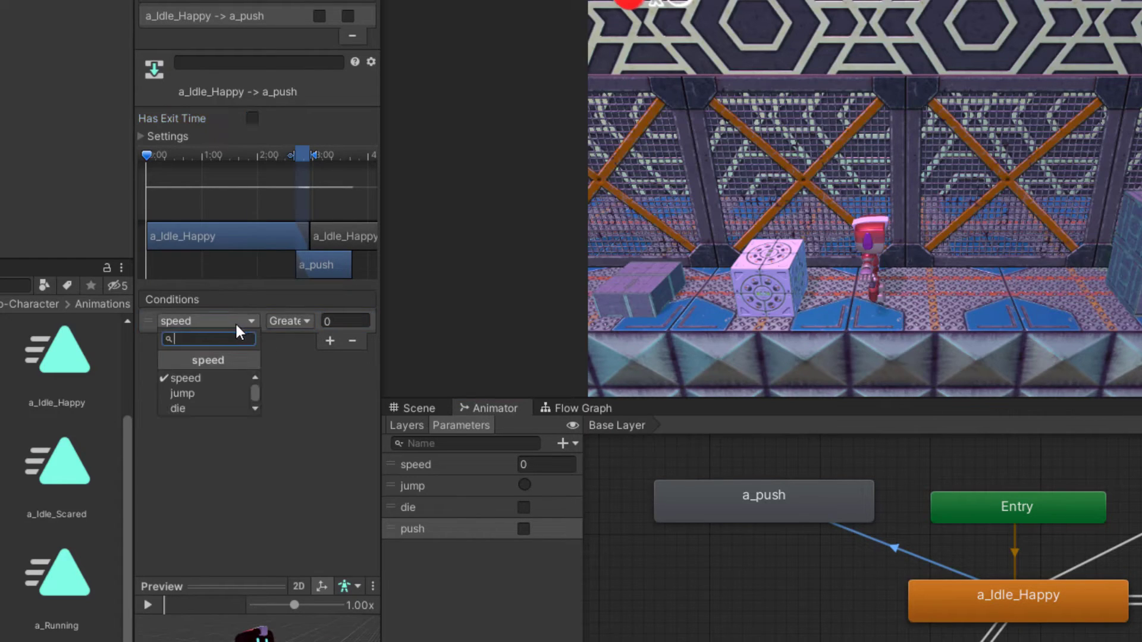
pyautogui.scroll(-1, 218, 391)
pyautogui.click(208, 407)
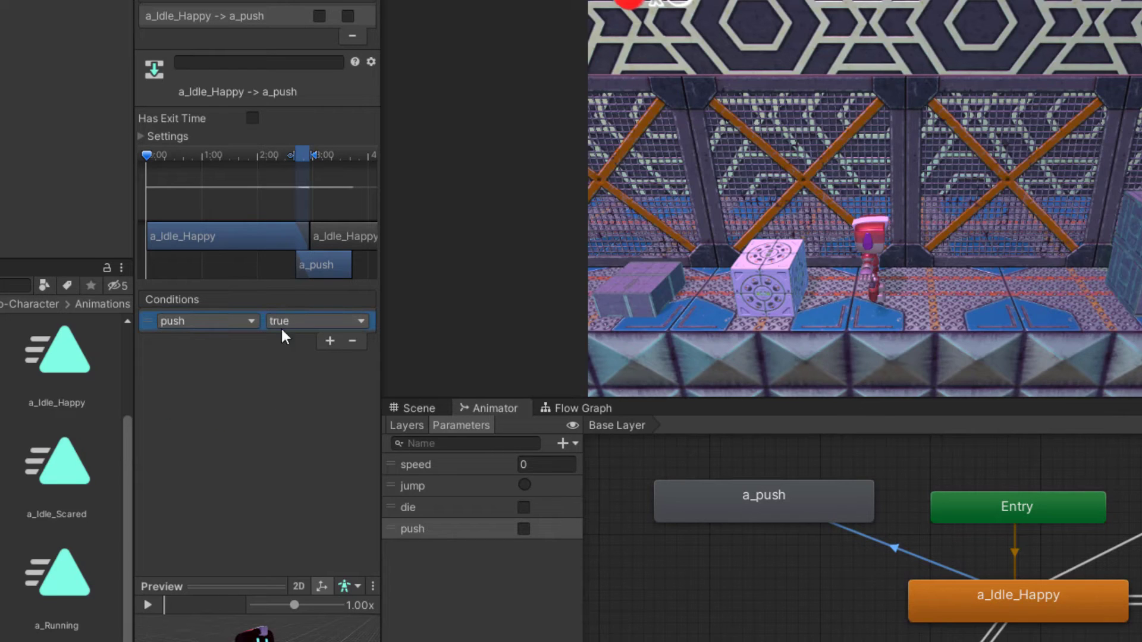
# Add a return transition from a_push to a_Idle_Happy conditioned on push being false
pyautogui.rightClick(789, 511)
pyautogui.click(838, 520)
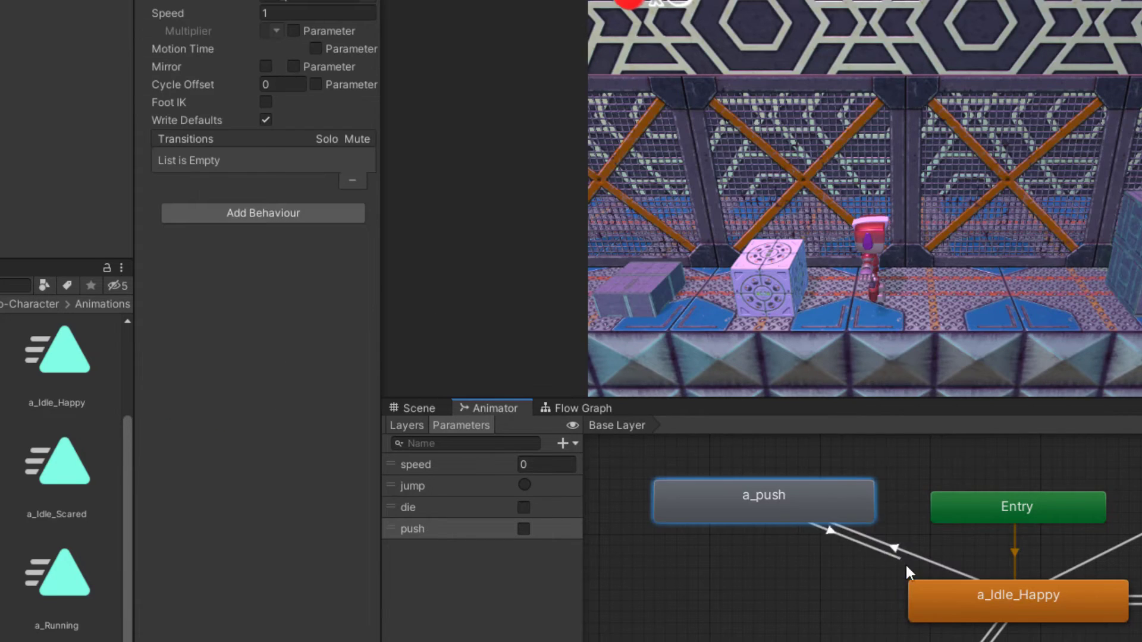
pyautogui.click(923, 596)
pyautogui.click(887, 552)
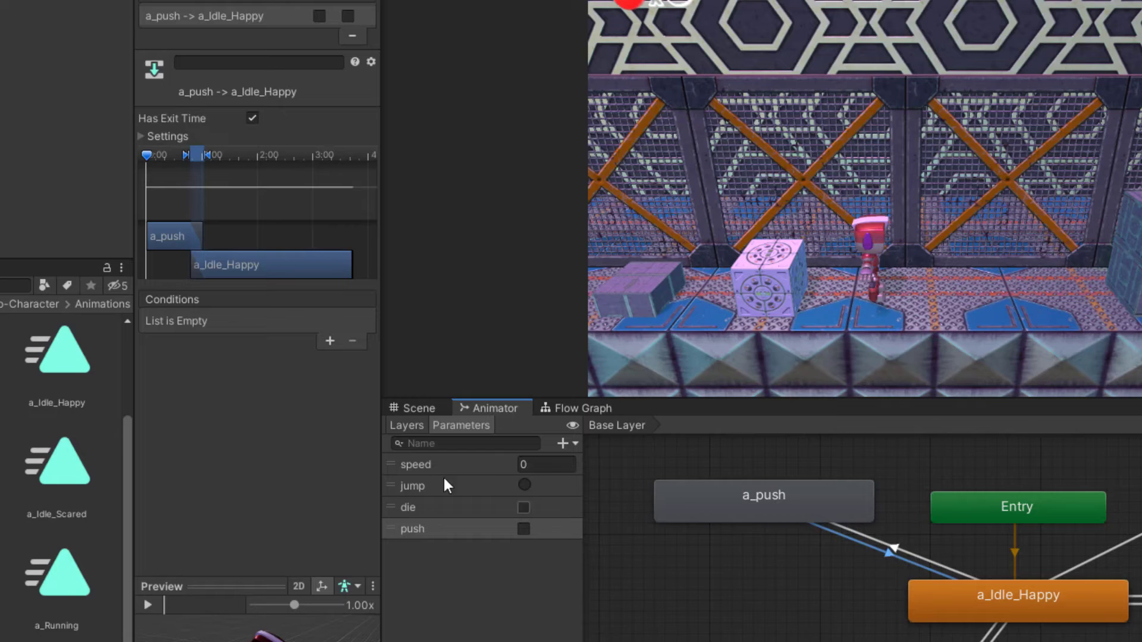
pyautogui.click(329, 341)
pyautogui.click(225, 321)
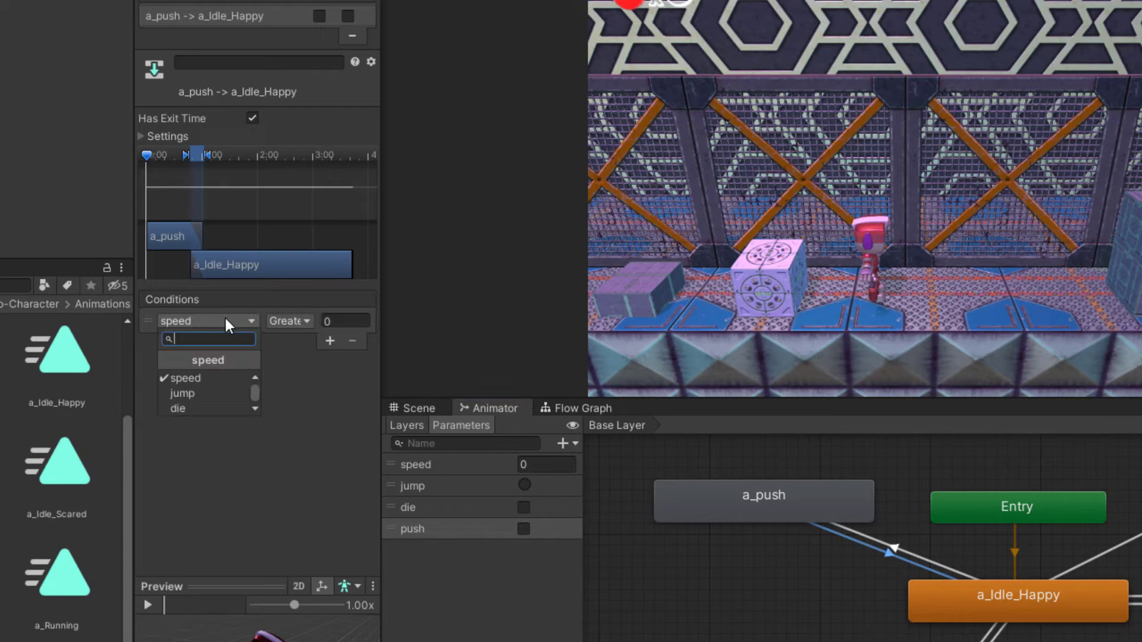
pyautogui.scroll(-1, 209, 394)
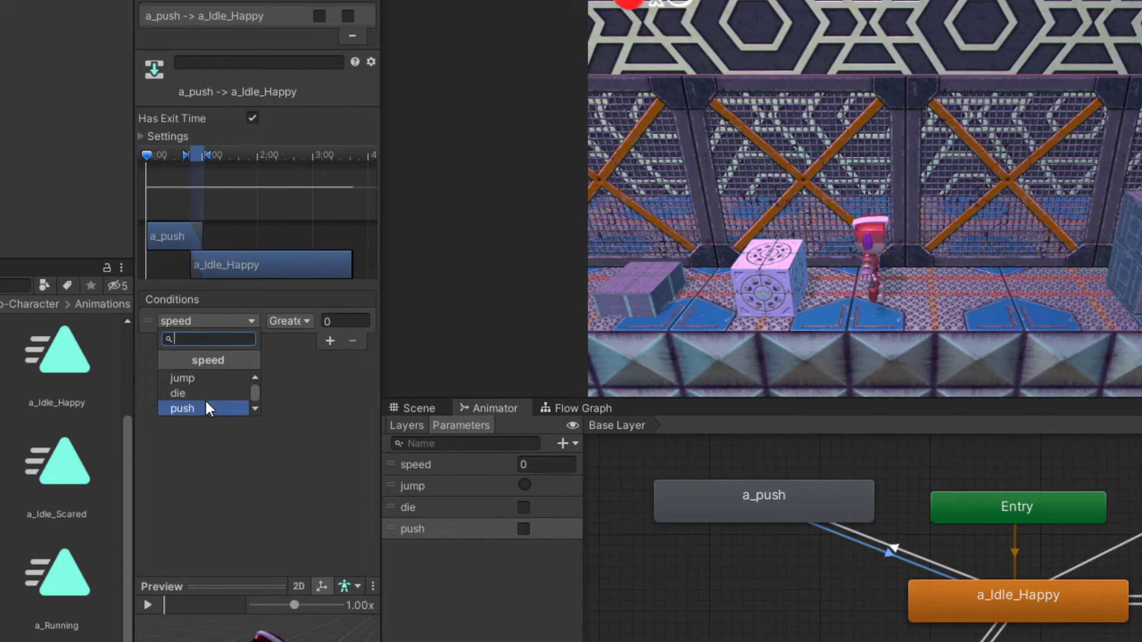
pyautogui.click(208, 408)
pyautogui.click(312, 321)
pyautogui.click(286, 351)
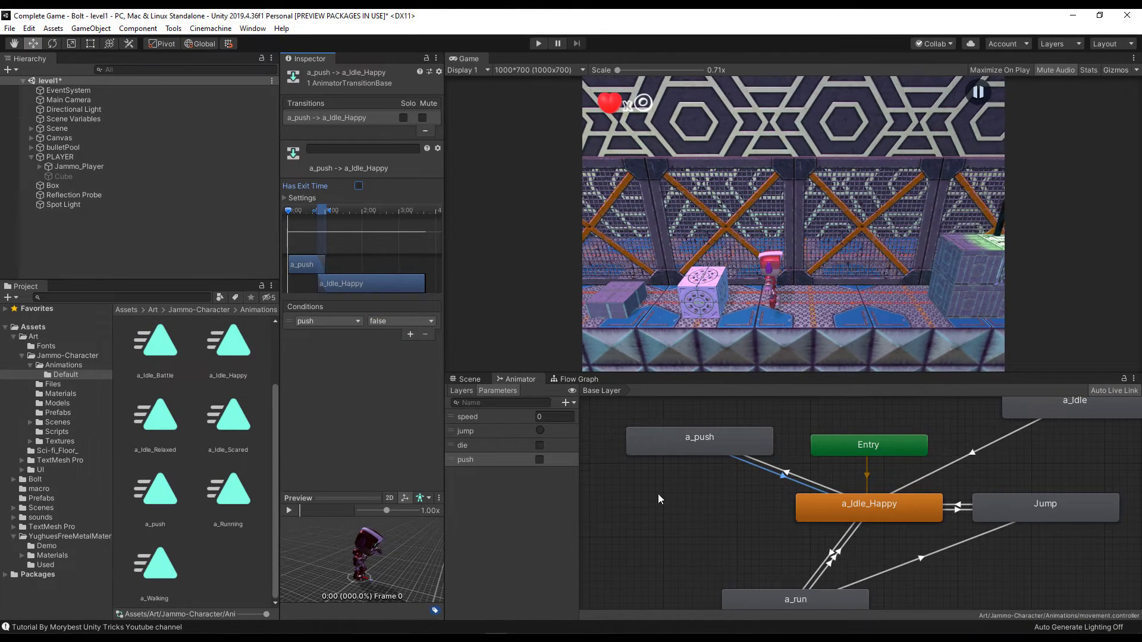
pyautogui.moveTo(749, 501); pyautogui.dragTo(755, 501, button='middle')
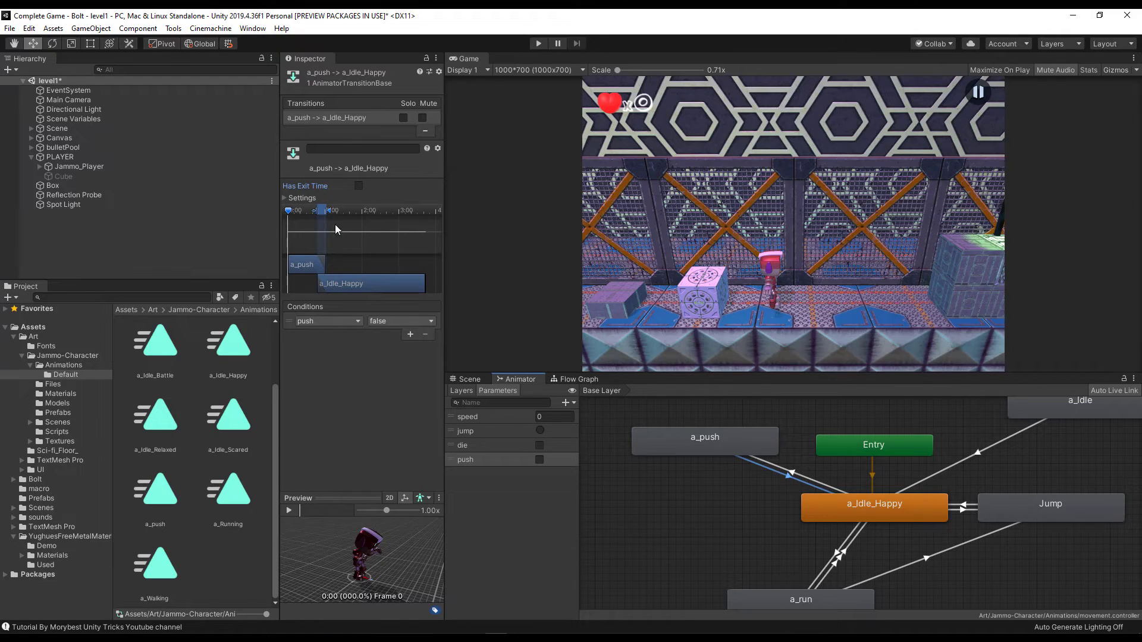
pyautogui.moveTo(286, 212)
pyautogui.mouseDown()
pyautogui.moveTo(314, 213)
pyautogui.moveTo(278, 234)
pyautogui.mouseUp()
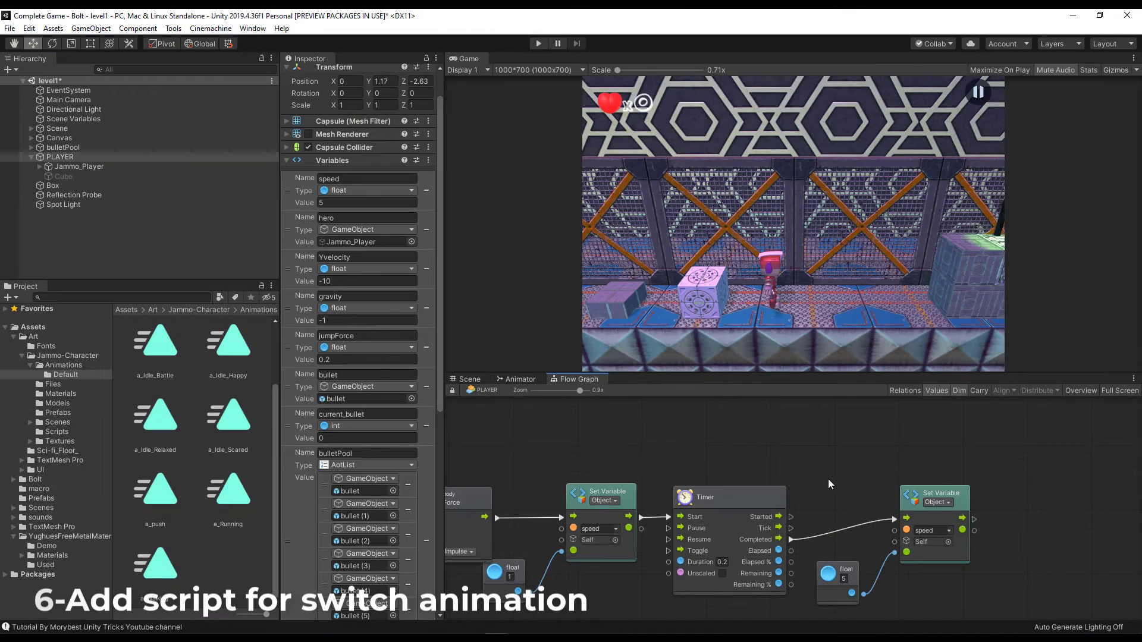
# Shift the Timer, float and Set Variable nodes further right in the flow graph
pyautogui.scroll(-2, 812, 443)
pyautogui.moveTo(939, 434); pyautogui.dragTo(728, 547)
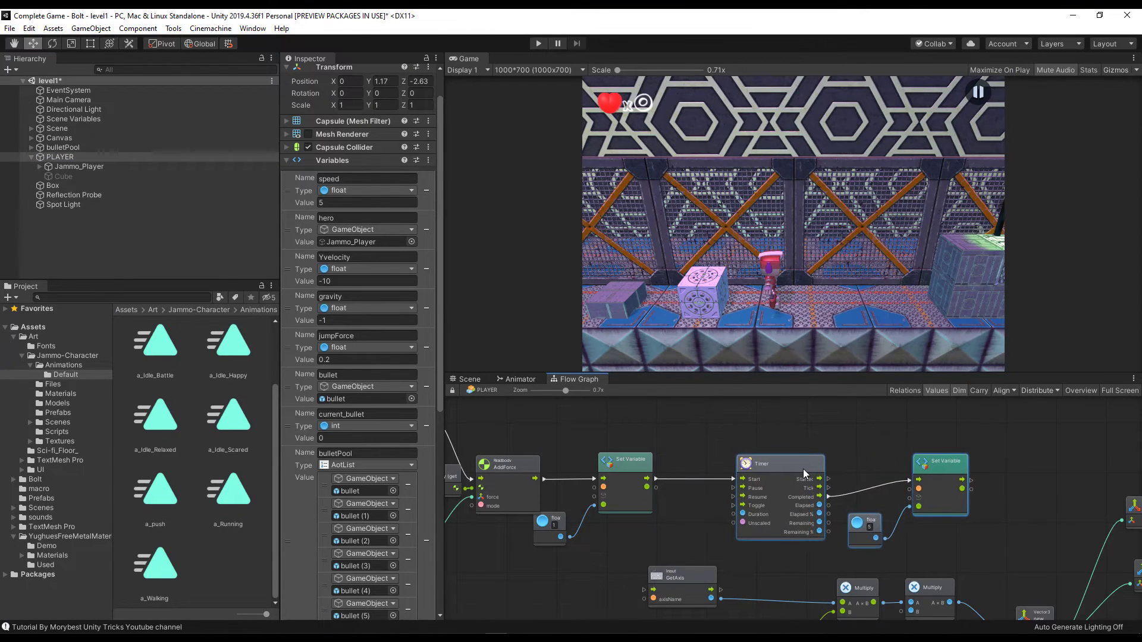
pyautogui.moveTo(747, 468); pyautogui.dragTo(811, 468)
pyautogui.click(693, 434)
# Maximise the flow graph, raise the Timer group, and move GetAxis and Multiply down
pyautogui.hotkey('shift', 'space')
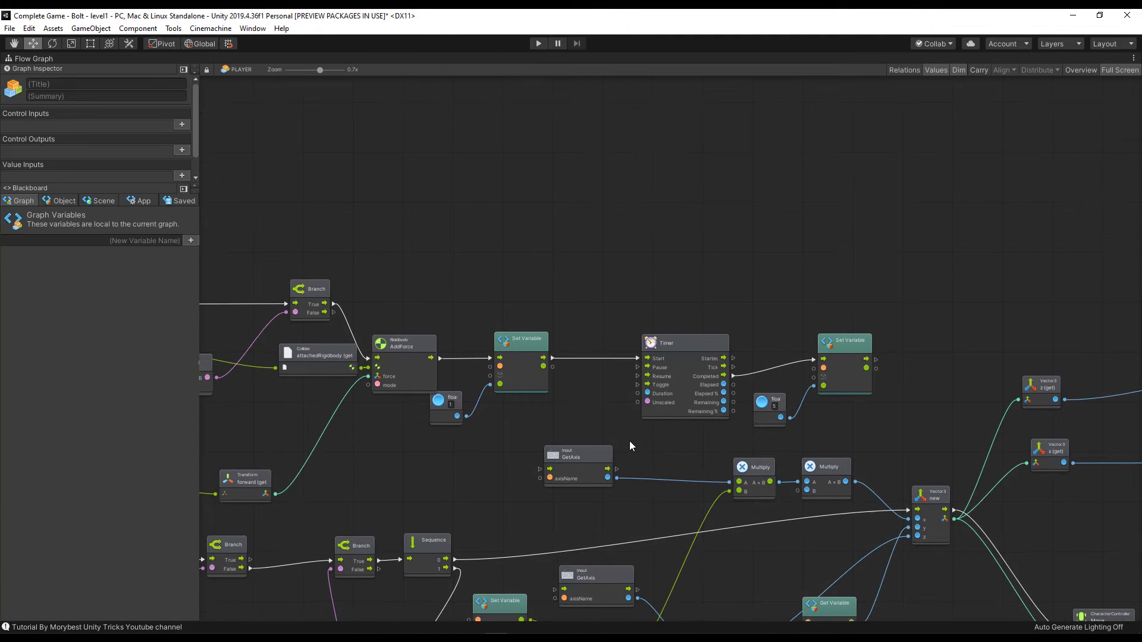
pyautogui.moveTo(1132, 238); pyautogui.dragTo(698, 476)
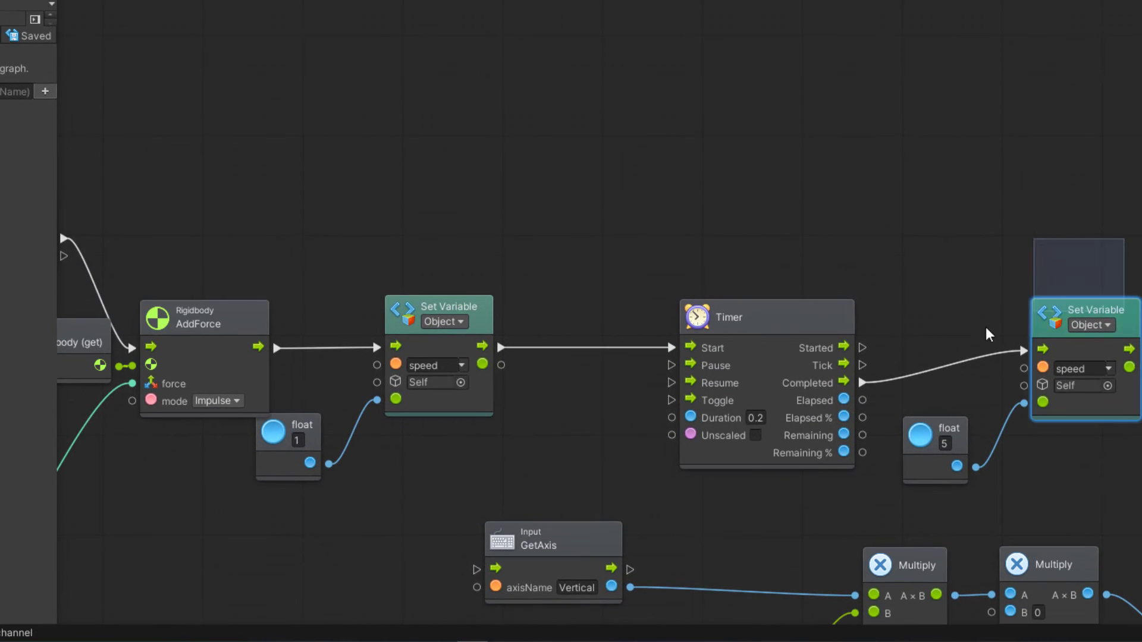
pyautogui.moveTo(753, 334); pyautogui.dragTo(734, 227)
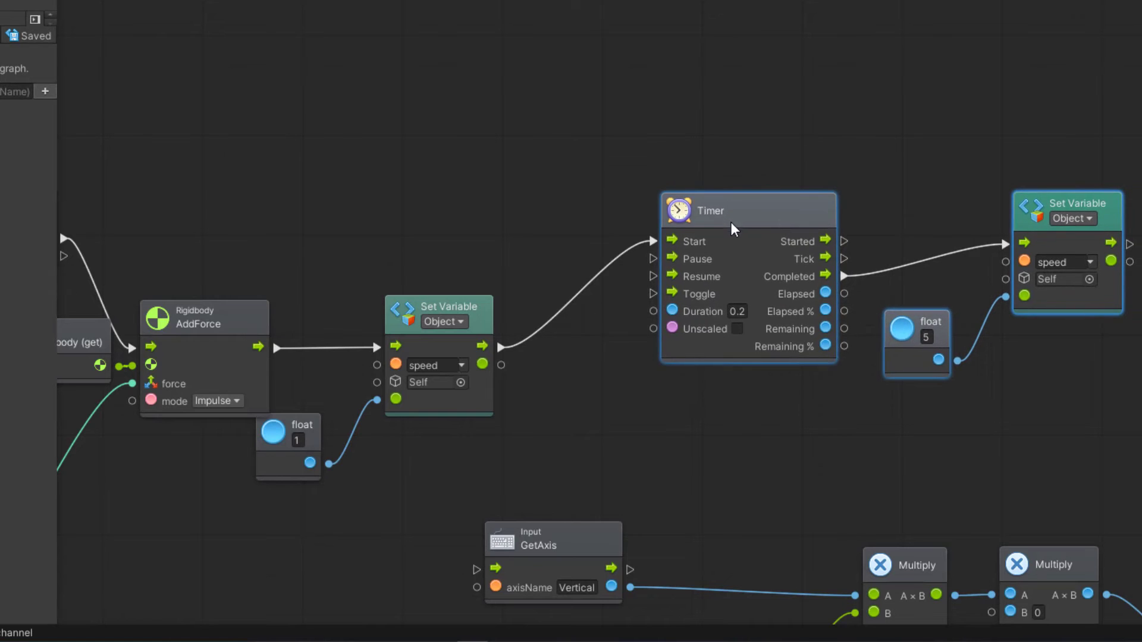
pyautogui.moveTo(449, 402)
pyautogui.mouseDown()
pyautogui.moveTo(1064, 505)
pyautogui.moveTo(1035, 541)
pyautogui.mouseUp()
pyautogui.moveTo(849, 416); pyautogui.dragTo(817, 474, button='middle')
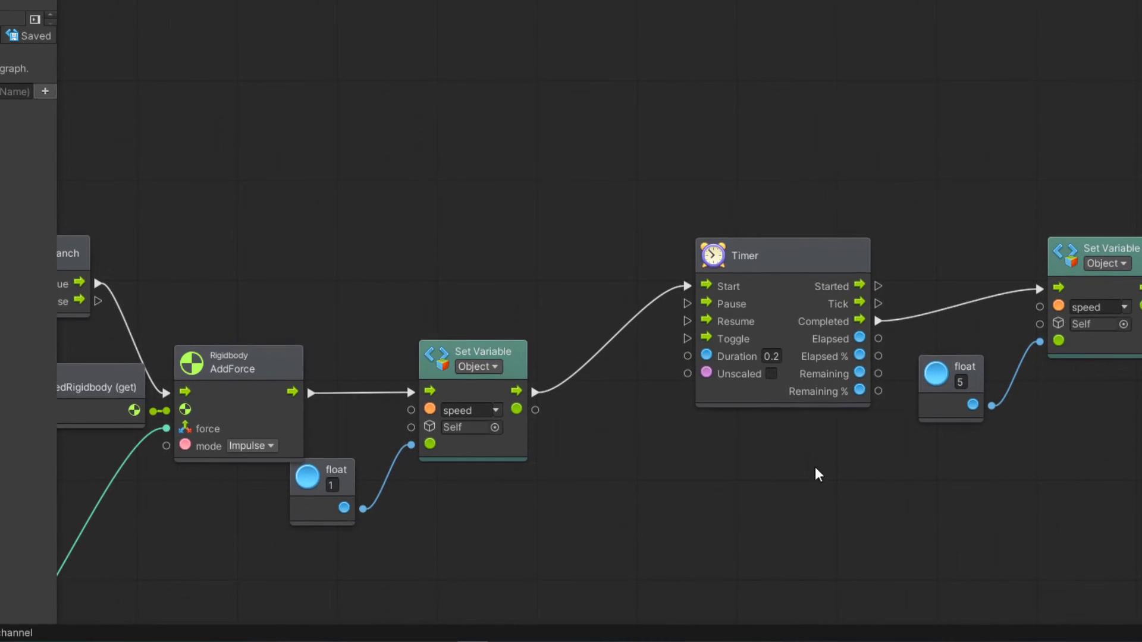
# Add an Animator SetBool (name, value) unit between the speed Set Variable and Timer Start
pyautogui.rightClick(562, 508)
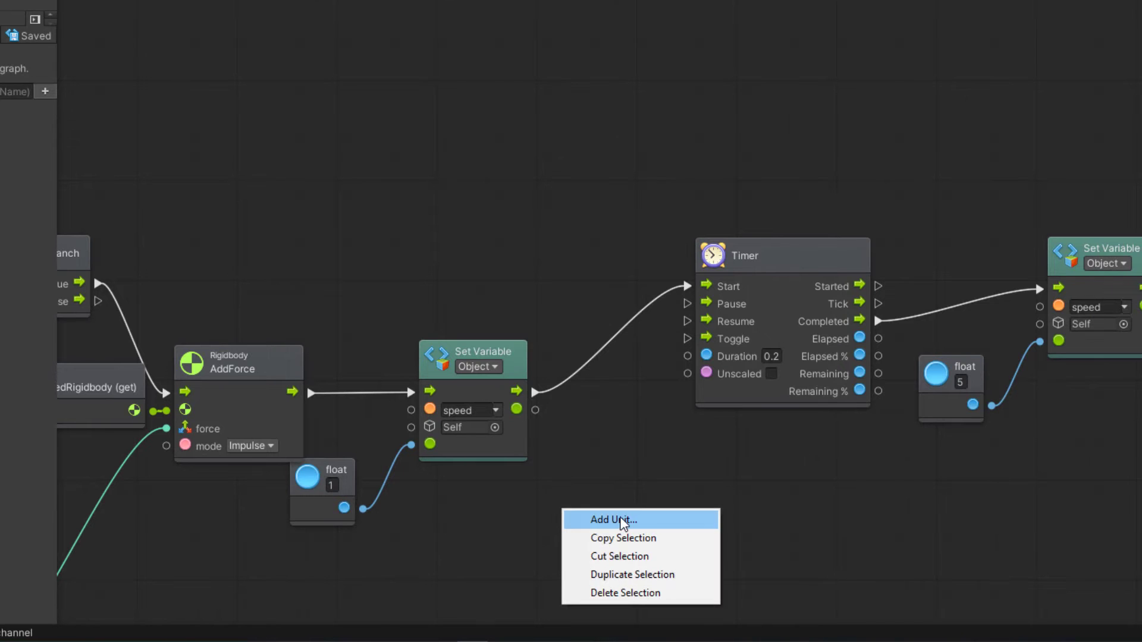
pyautogui.click(623, 519)
pyautogui.write('ani')
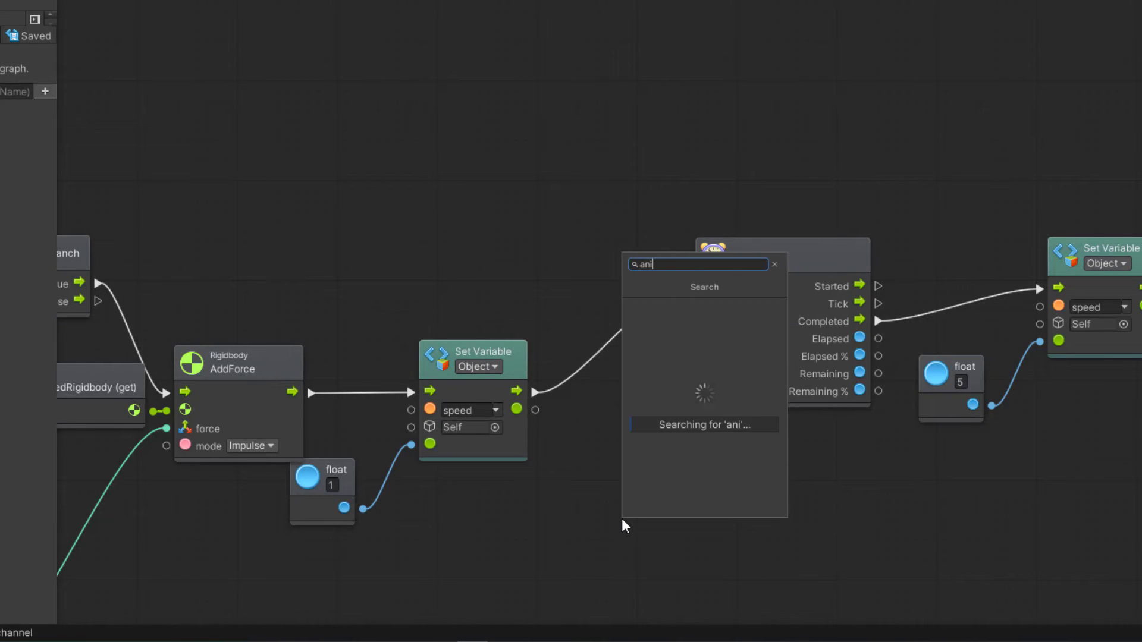
pyautogui.write('mator')
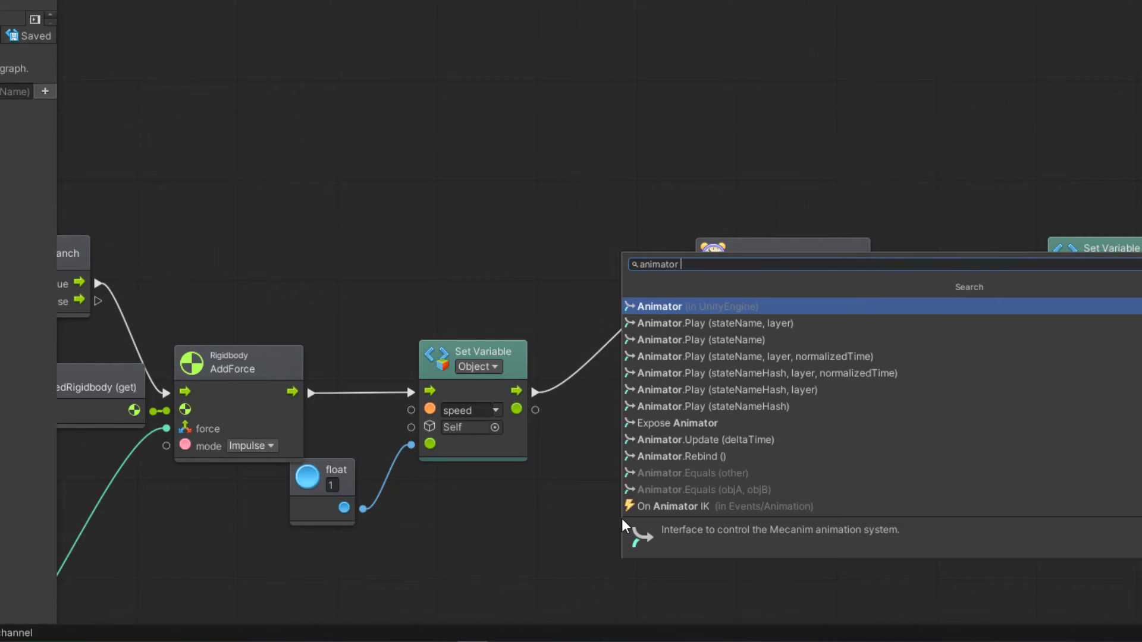
pyautogui.write(' set')
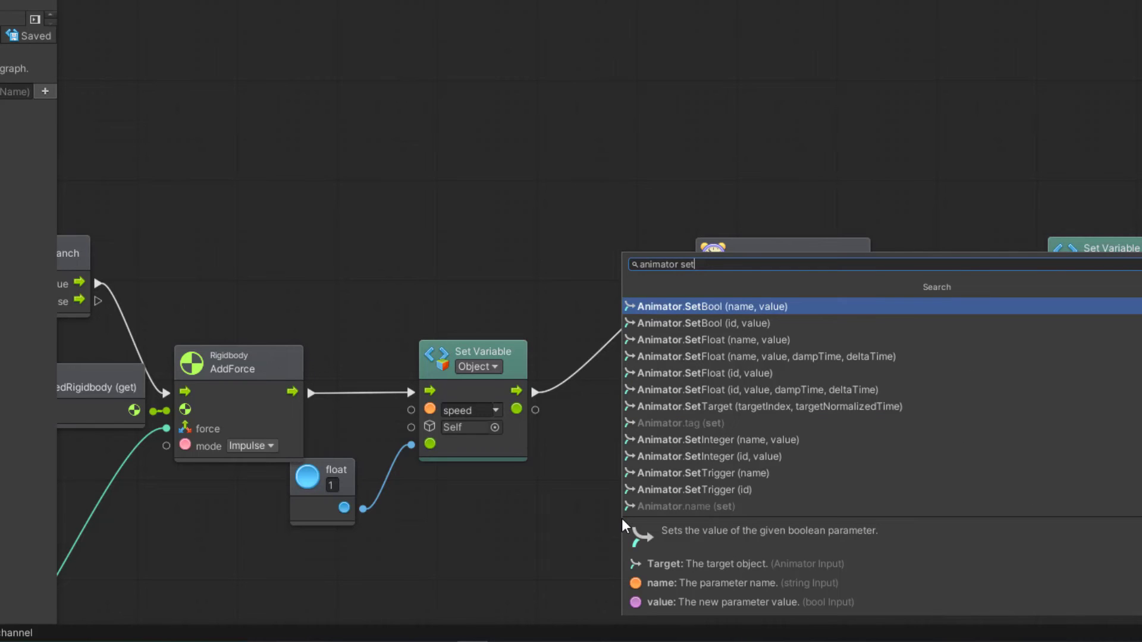
pyautogui.press('Down')
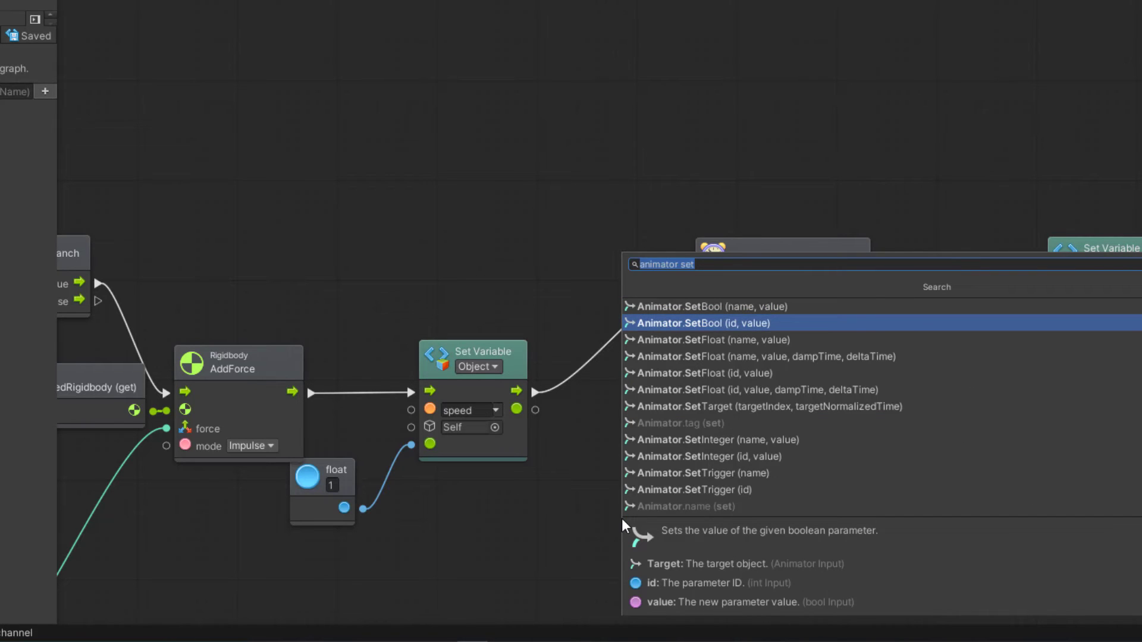
pyautogui.press('Up')
pyautogui.press('Return')
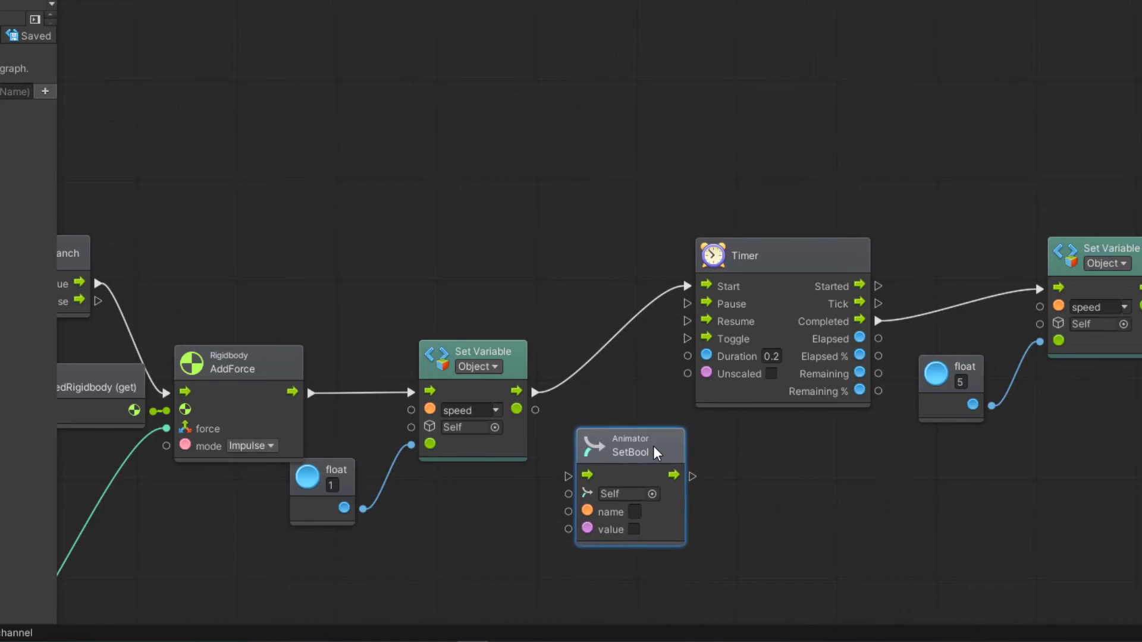
pyautogui.moveTo(534, 392); pyautogui.dragTo(566, 476)
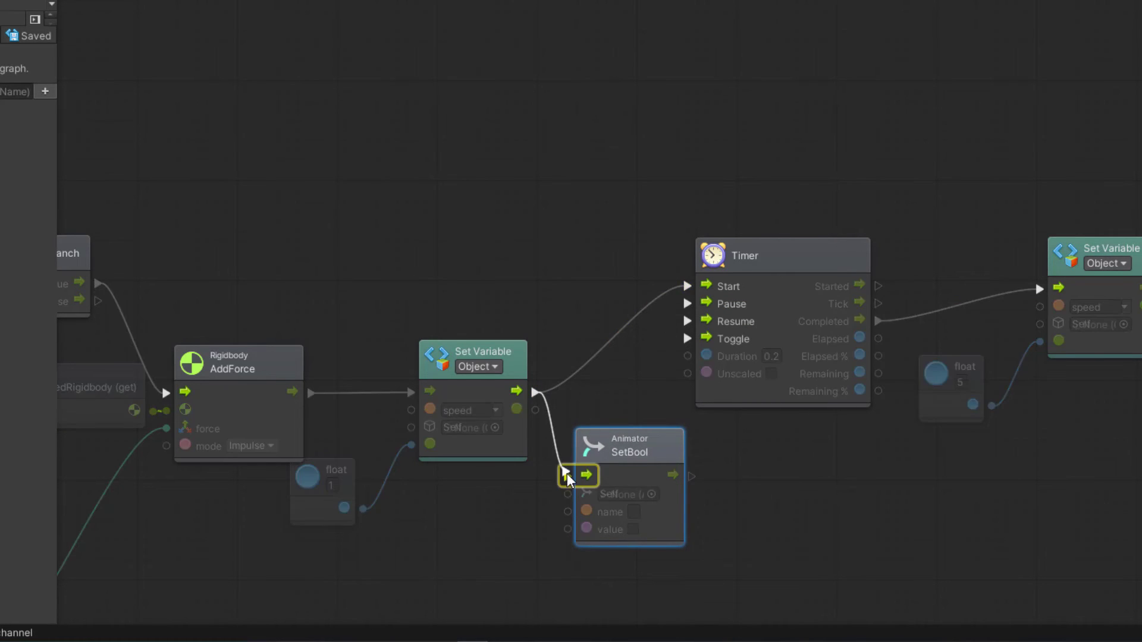
pyautogui.moveTo(691, 476); pyautogui.dragTo(687, 286)
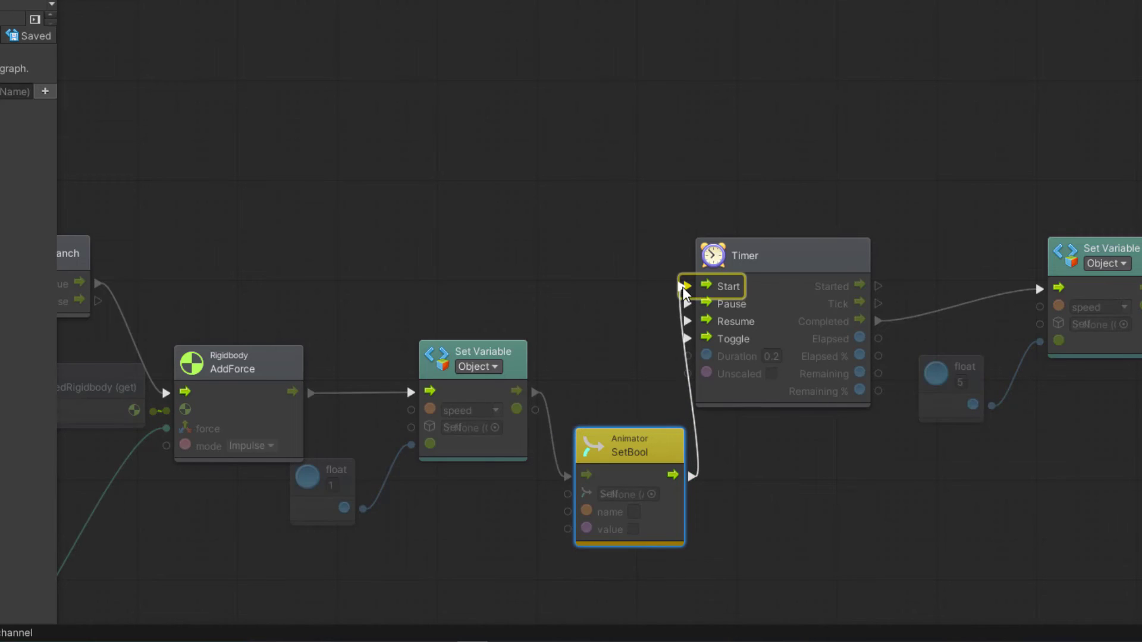
# Move the float 5 node up and the right Set Variable down, keeping Object scope
pyautogui.moveTo(974, 377); pyautogui.dragTo(1011, 160)
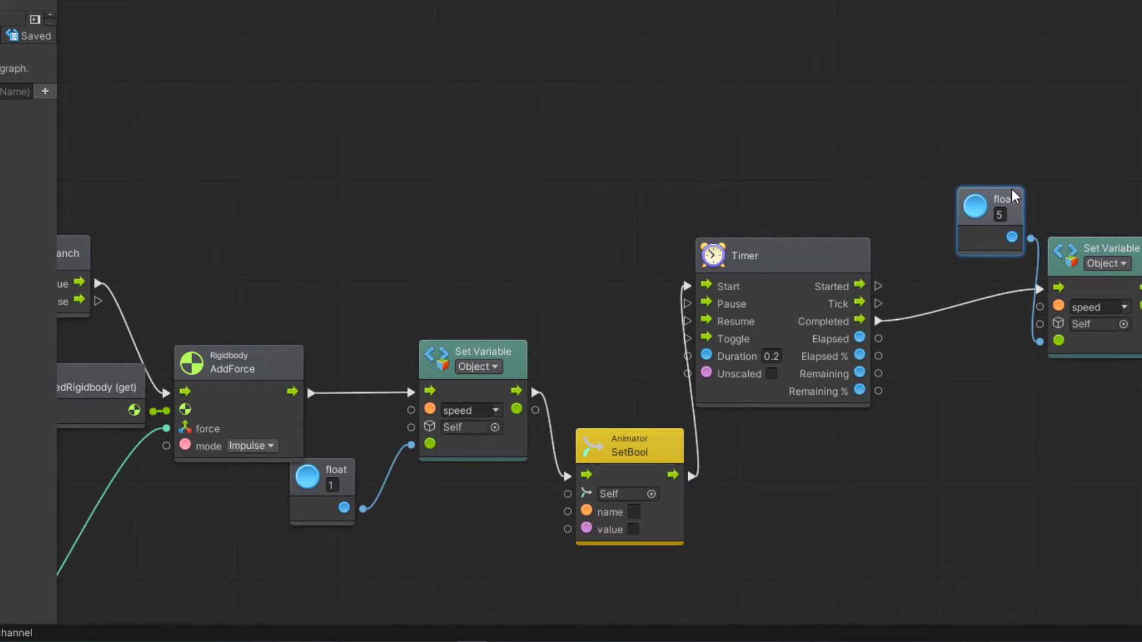
pyautogui.click(1107, 264)
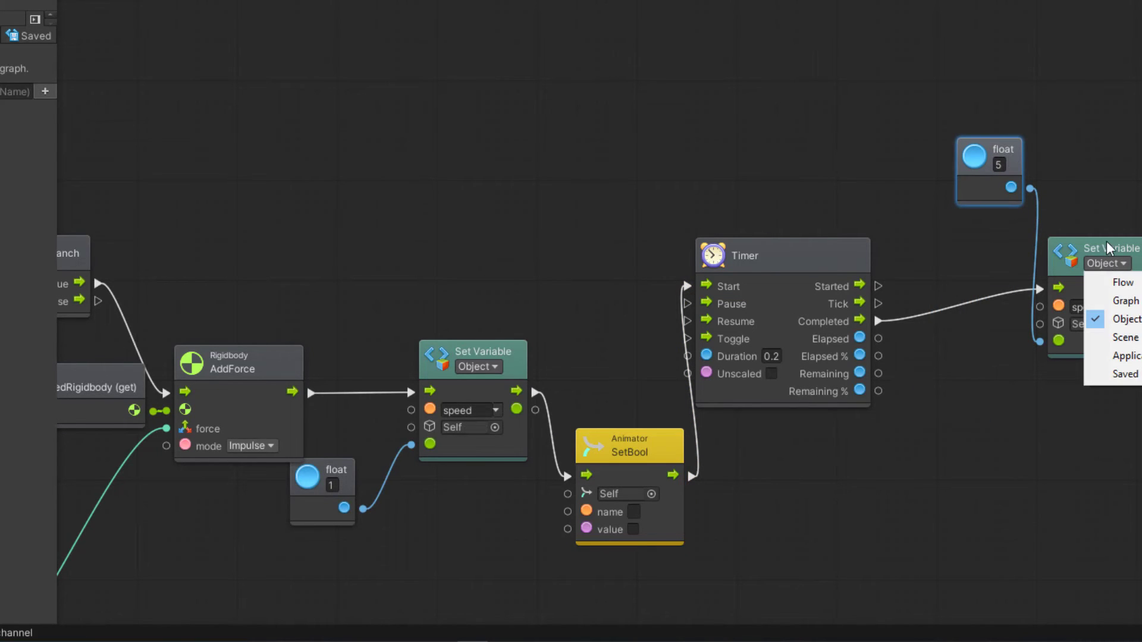
pyautogui.click(1107, 247)
pyautogui.click(1107, 264)
pyautogui.click(1070, 253)
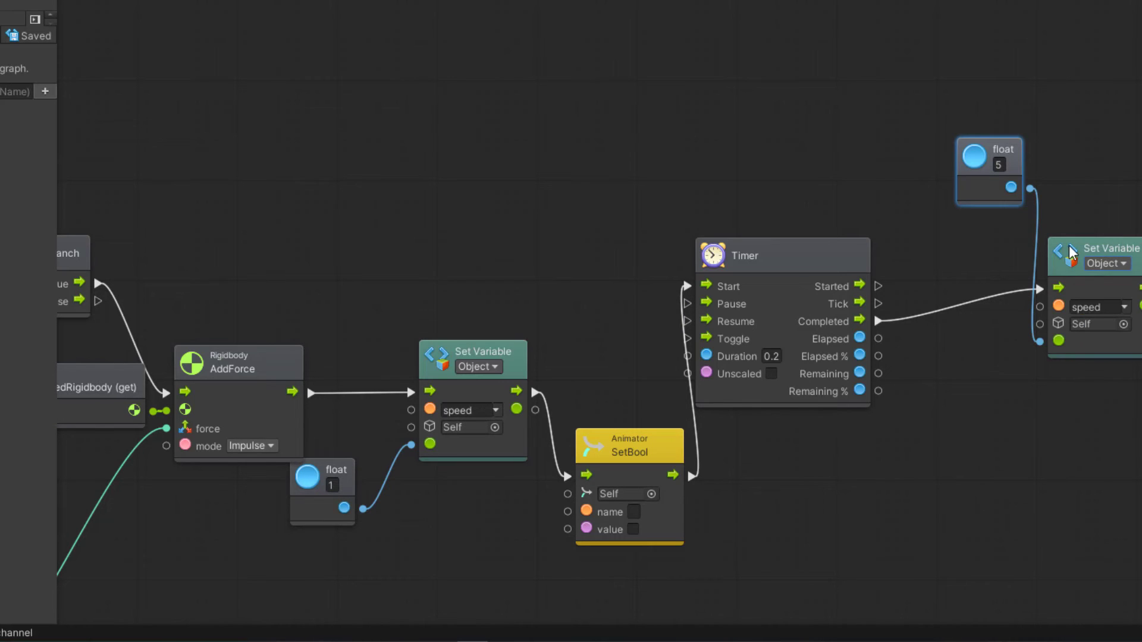
pyautogui.moveTo(1069, 248); pyautogui.dragTo(1068, 286)
# Duplicate the SetBool and wire it from the Timer's Completed to the right Set Variable
pyautogui.moveTo(643, 455); pyautogui.dragTo(642, 444)
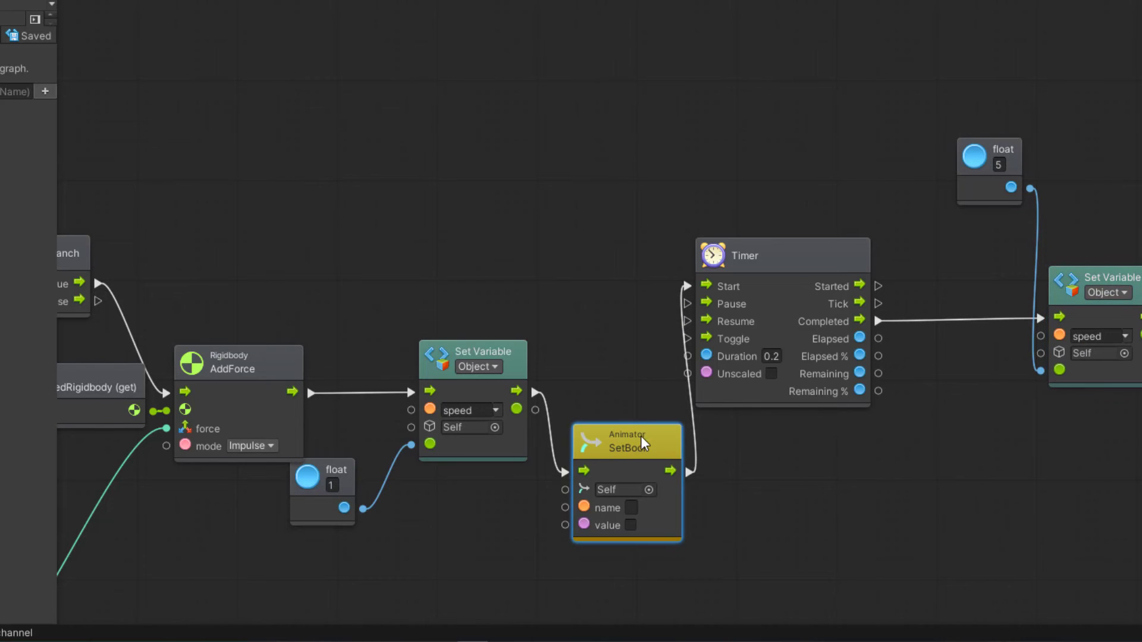
pyautogui.hotkey('ctrl', 'd')
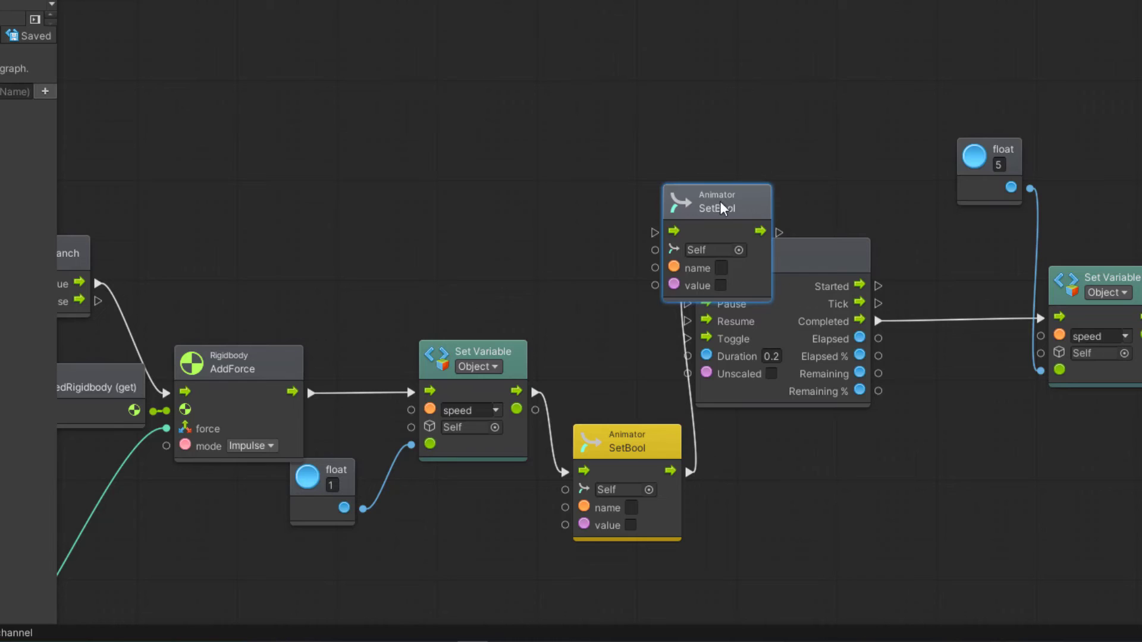
pyautogui.moveTo(721, 208); pyautogui.dragTo(978, 431)
pyautogui.moveTo(874, 326); pyautogui.dragTo(912, 456)
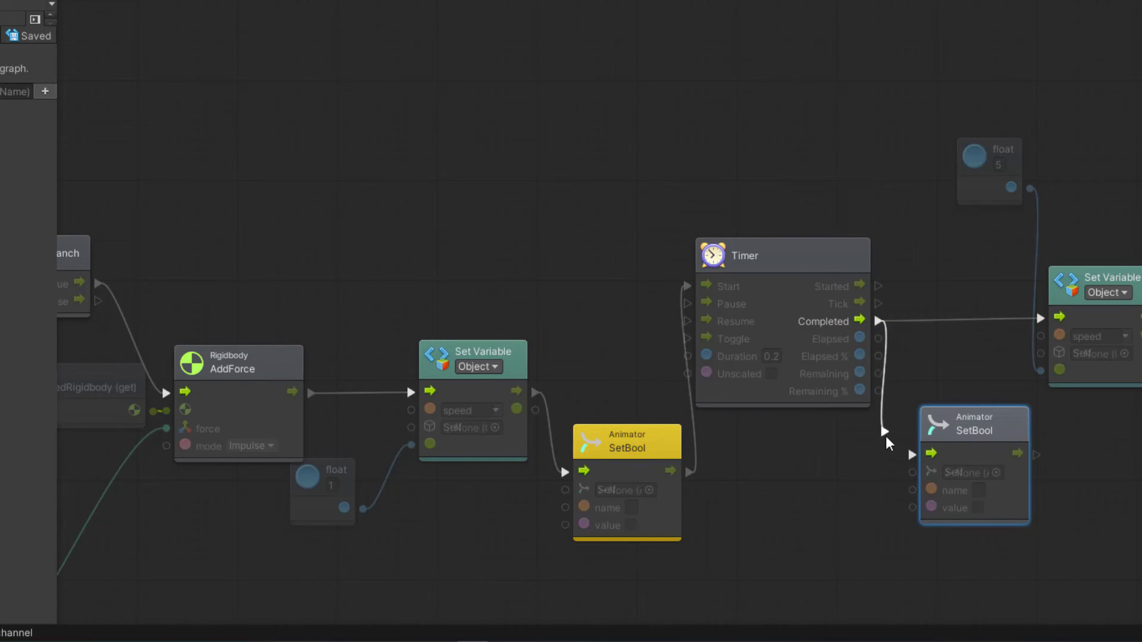
pyautogui.moveTo(1035, 455); pyautogui.dragTo(1040, 318)
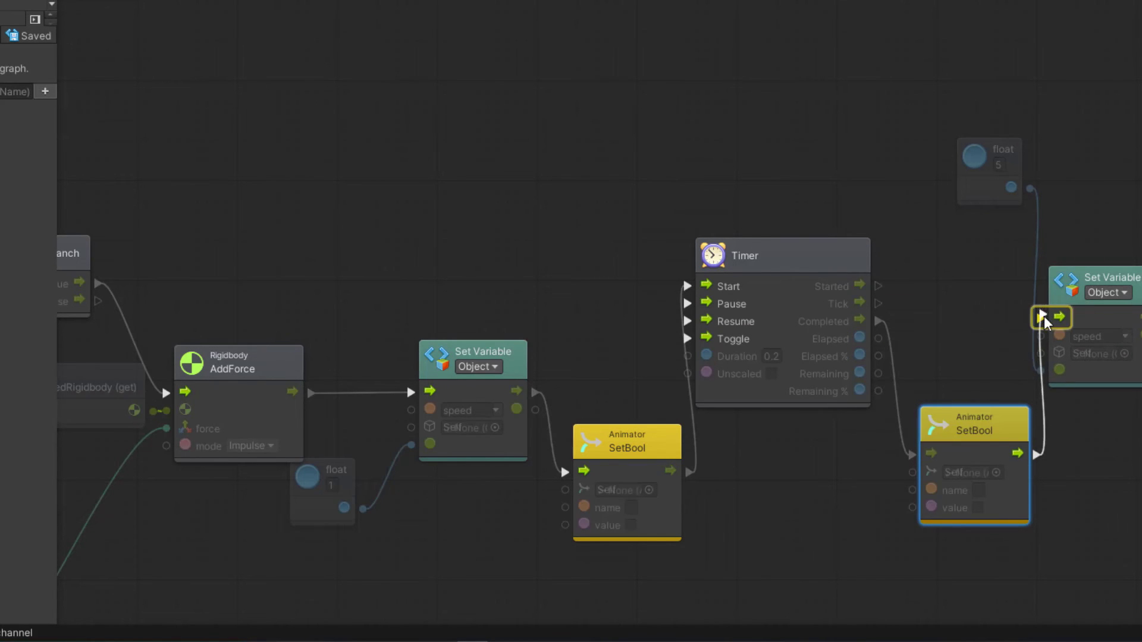
pyautogui.moveTo(992, 429); pyautogui.dragTo(978, 429)
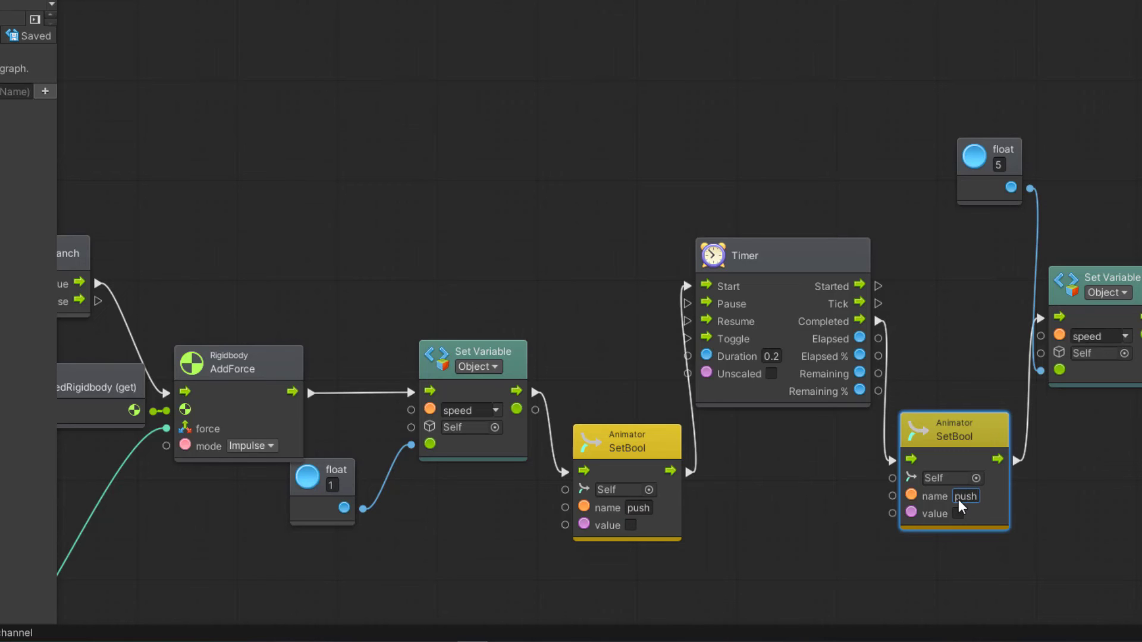
# Add a hero Get Variable from the Blackboard and wire it into both SetBool targets
pyautogui.moveTo(938, 548); pyautogui.dragTo(492, 527, button='middle')
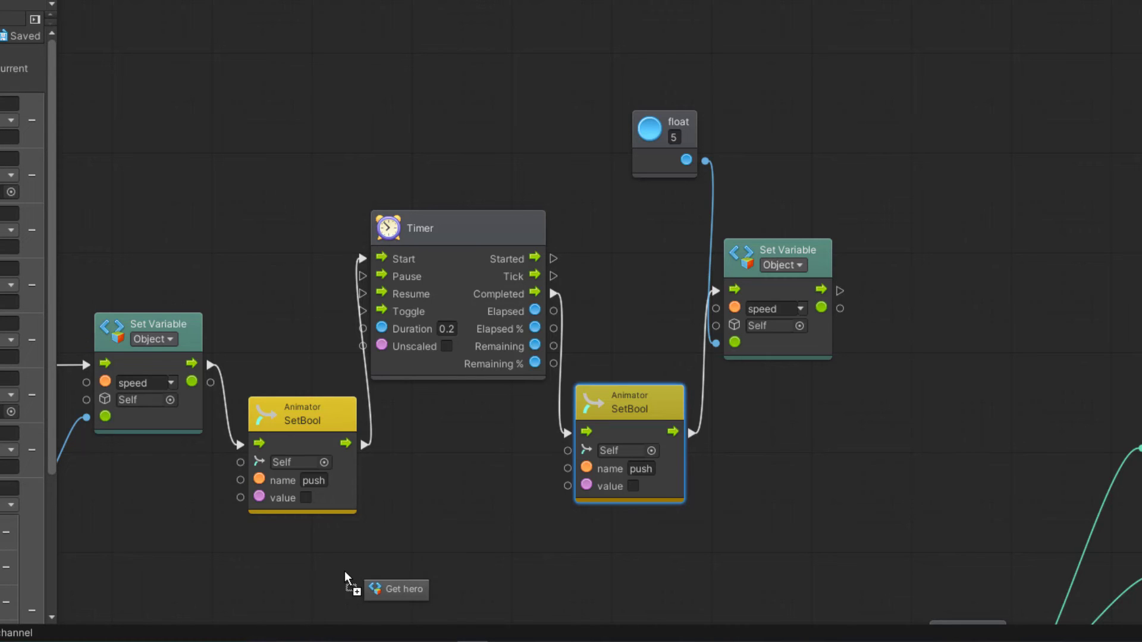
pyautogui.moveTo(23, 212); pyautogui.dragTo(352, 580)
pyautogui.moveTo(462, 607); pyautogui.dragTo(475, 541, button='middle')
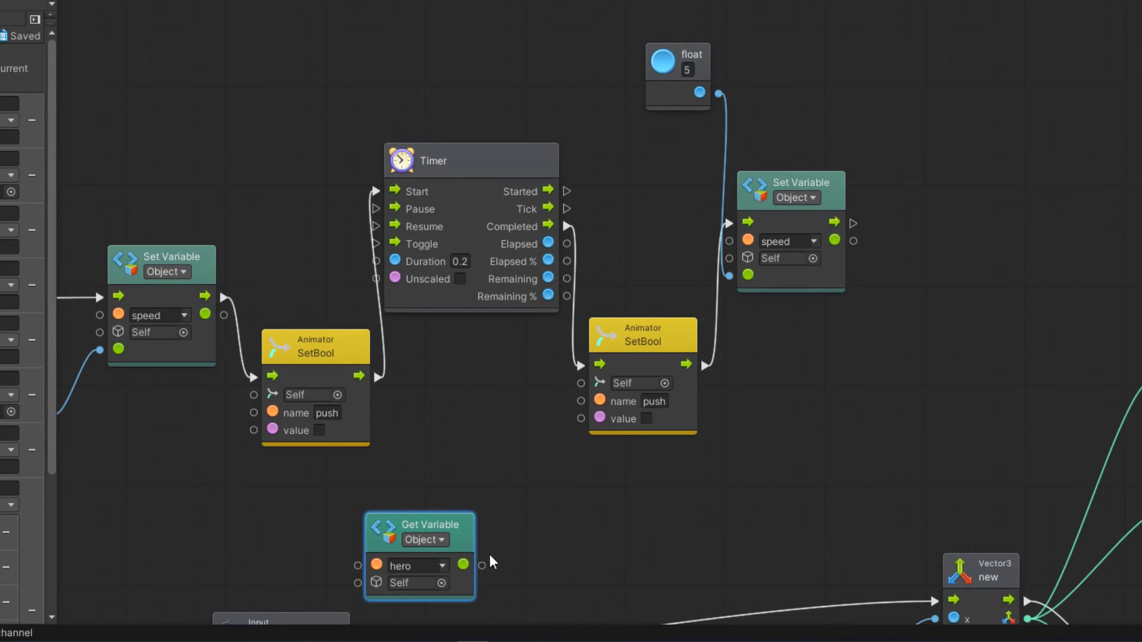
pyautogui.moveTo(483, 563)
pyautogui.mouseDown()
pyautogui.moveTo(233, 412)
pyautogui.moveTo(258, 396)
pyautogui.mouseUp()
pyautogui.moveTo(483, 565); pyautogui.dragTo(501, 563)
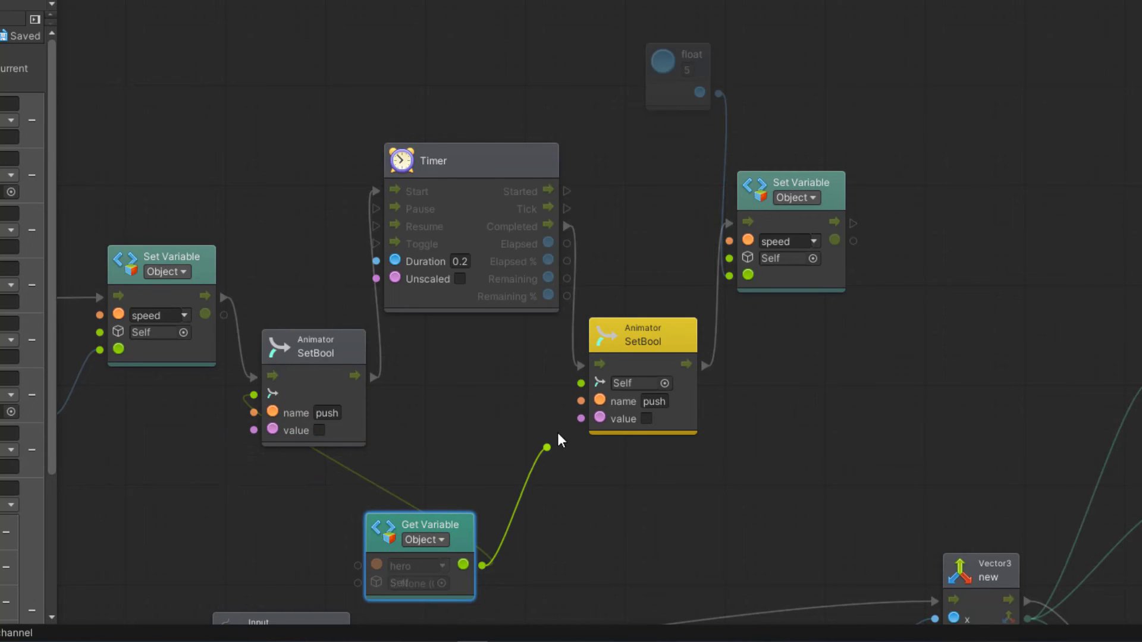
pyautogui.moveTo(558, 434); pyautogui.dragTo(580, 383)
pyautogui.moveTo(465, 528); pyautogui.dragTo(517, 356)
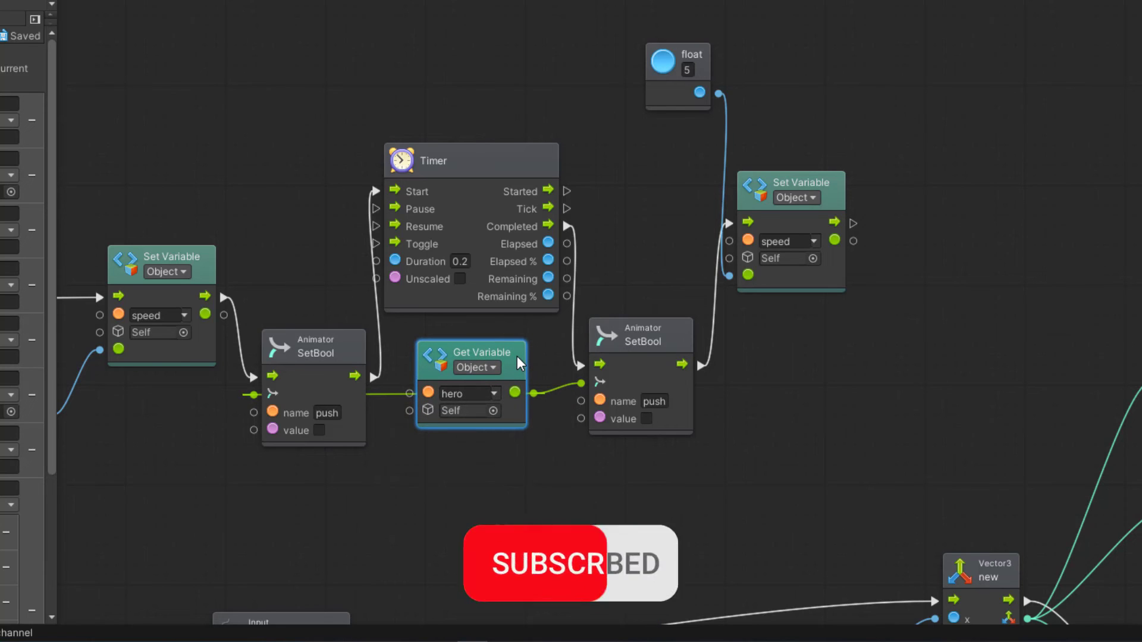
pyautogui.moveTo(342, 421)
pyautogui.mouseDown(button='middle')
pyautogui.moveTo(399, 439)
pyautogui.moveTo(380, 480)
pyautogui.mouseUp(button='middle')
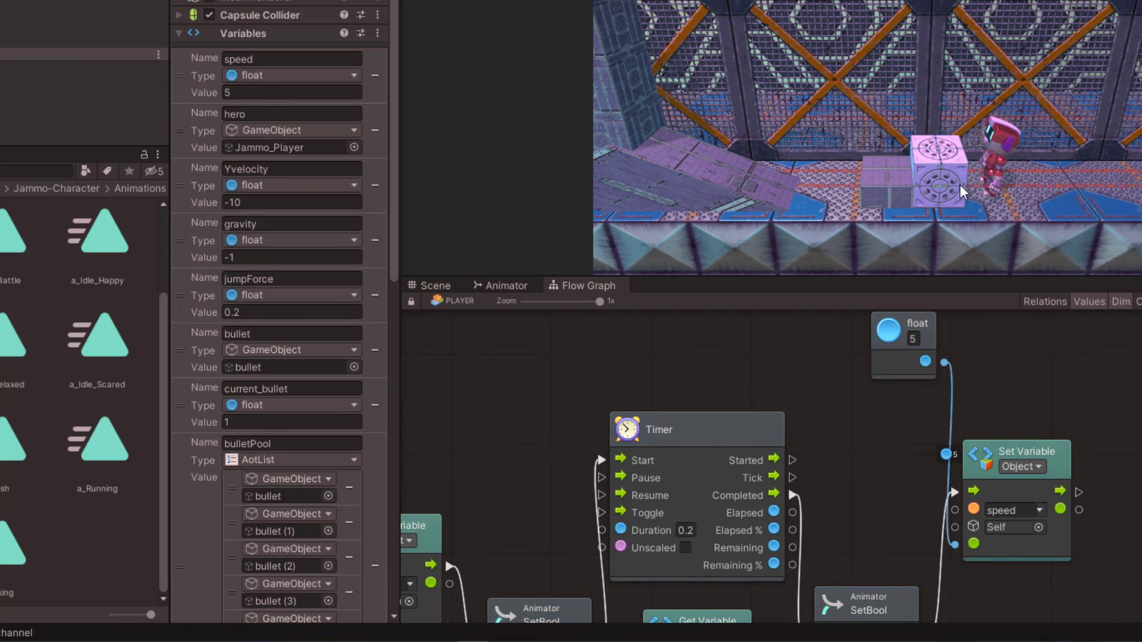
# Pan the flow graph to bring the two SetBool units into view
pyautogui.moveTo(719, 407); pyautogui.dragTo(727, 302, button='middle')
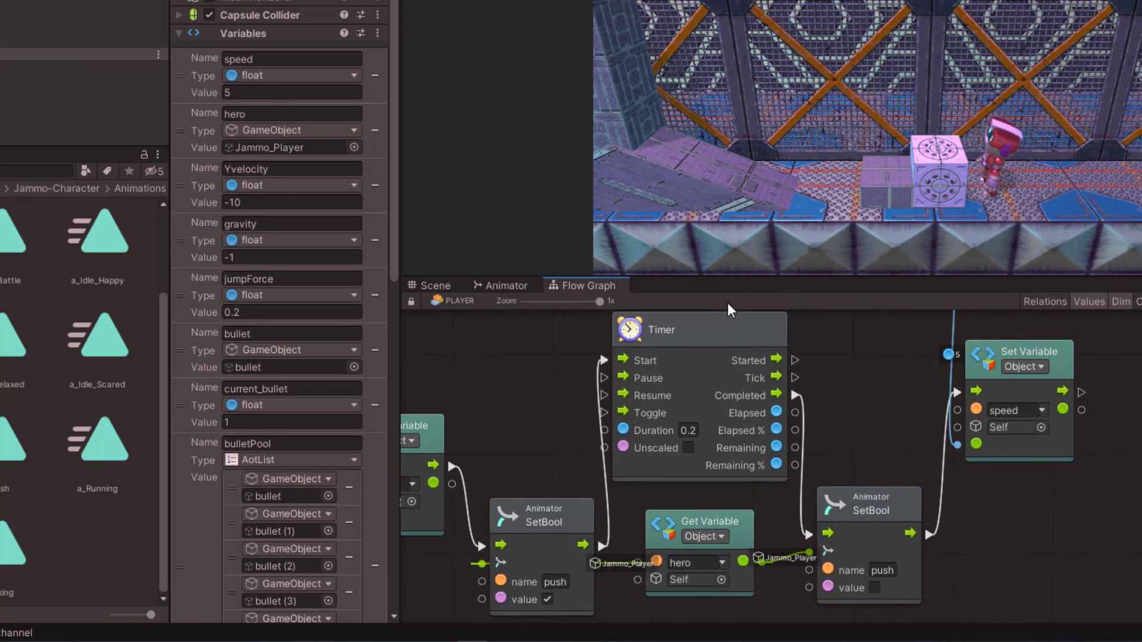